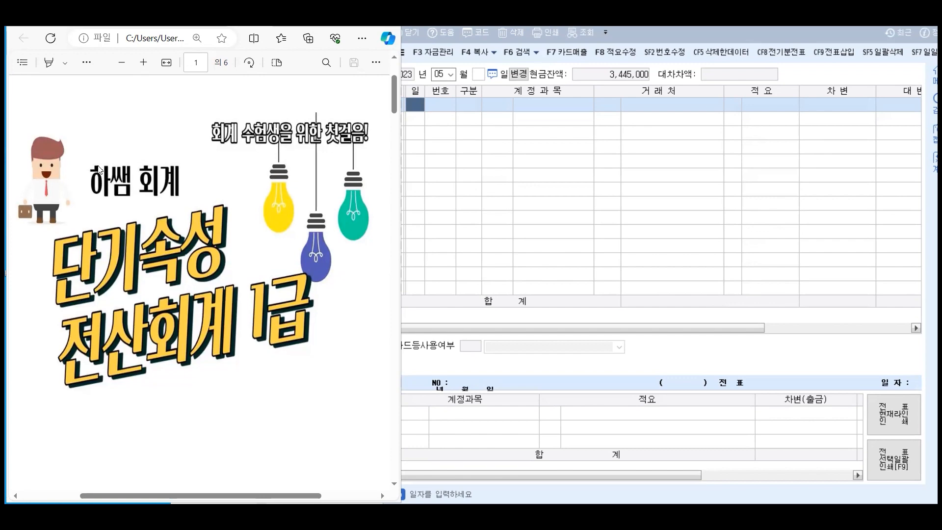
# - Review the PDF's liability journal entry notes and the May 1 transaction, marking the phrase about paying by 당좌수표
pyautogui.scroll(-10, 136, 173)
pyautogui.scroll(-7, 136, 172)
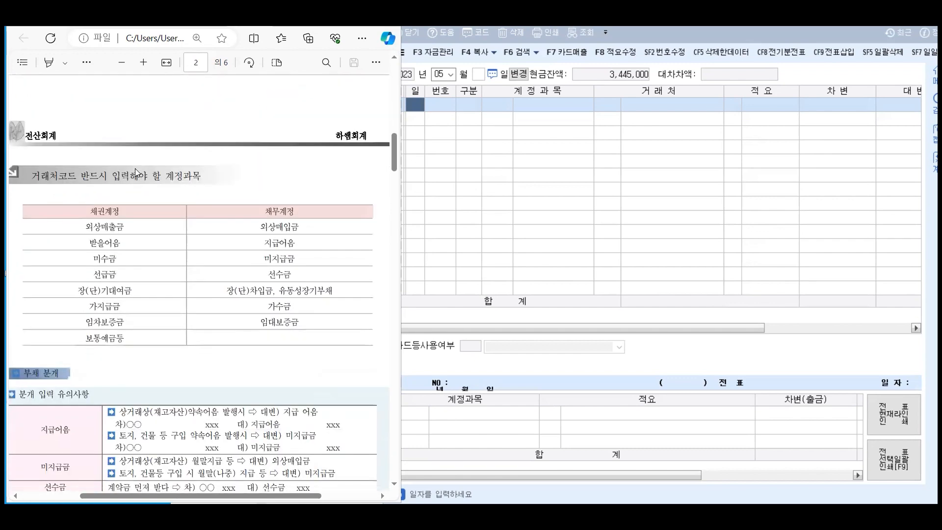
pyautogui.scroll(-1, 139, 173)
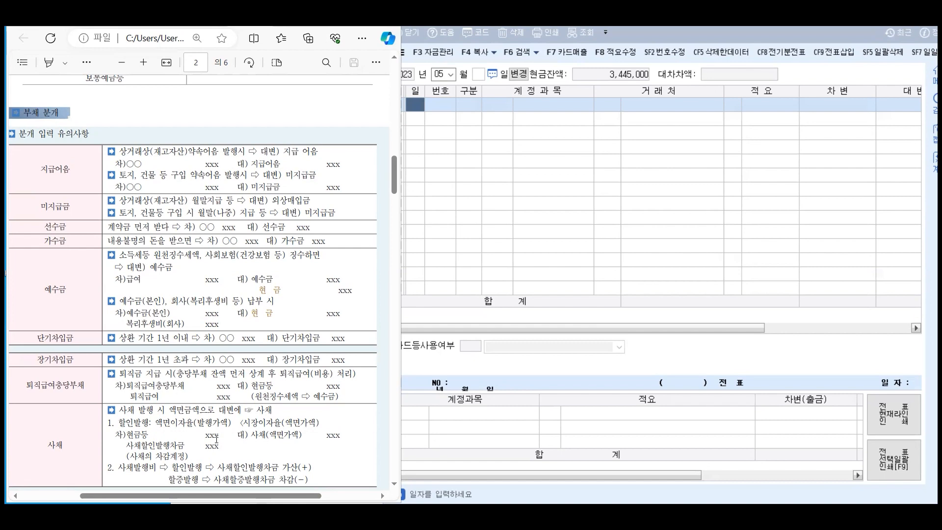
pyautogui.scroll(-1, 217, 414)
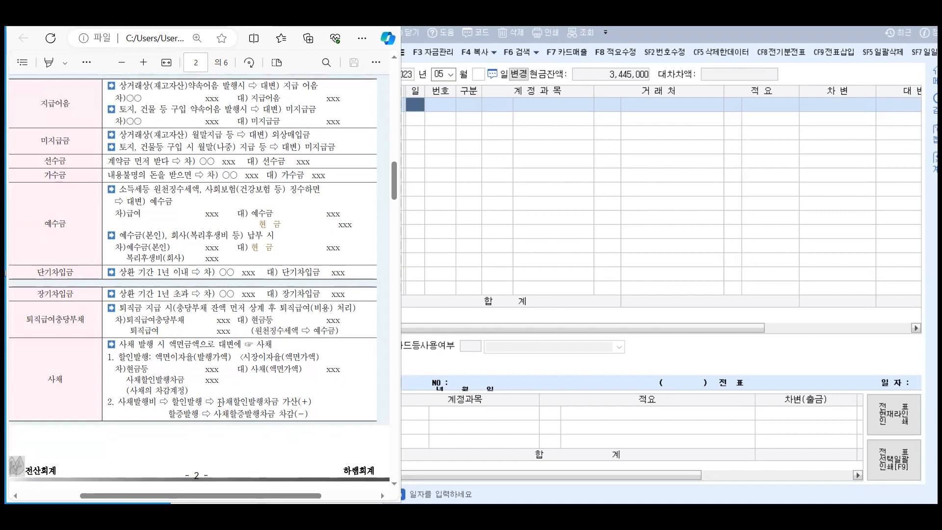
pyautogui.scroll(-8, 221, 403)
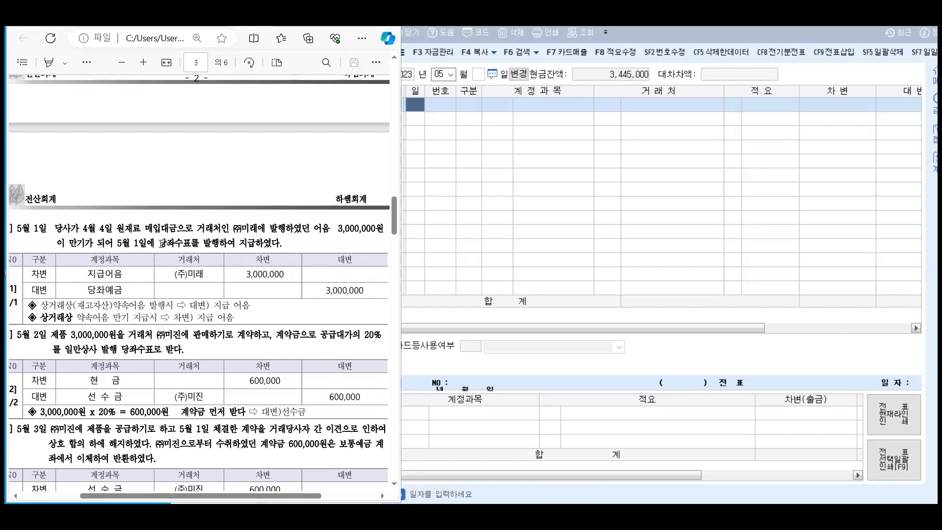
pyautogui.moveTo(159, 243); pyautogui.dragTo(256, 244)
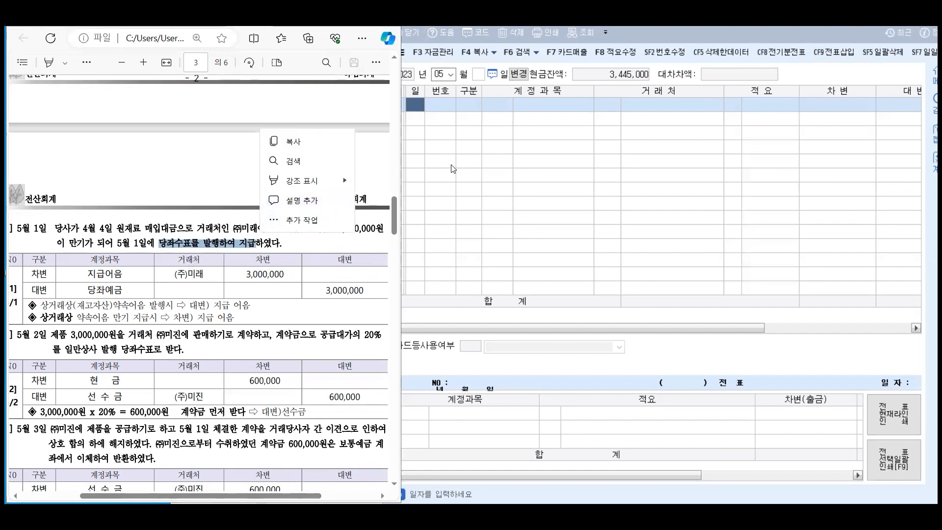
# - Switch to the voucher entry grid and start a day 1 debit (차변) line with account 0252 지급어음
pyautogui.click(412, 111)
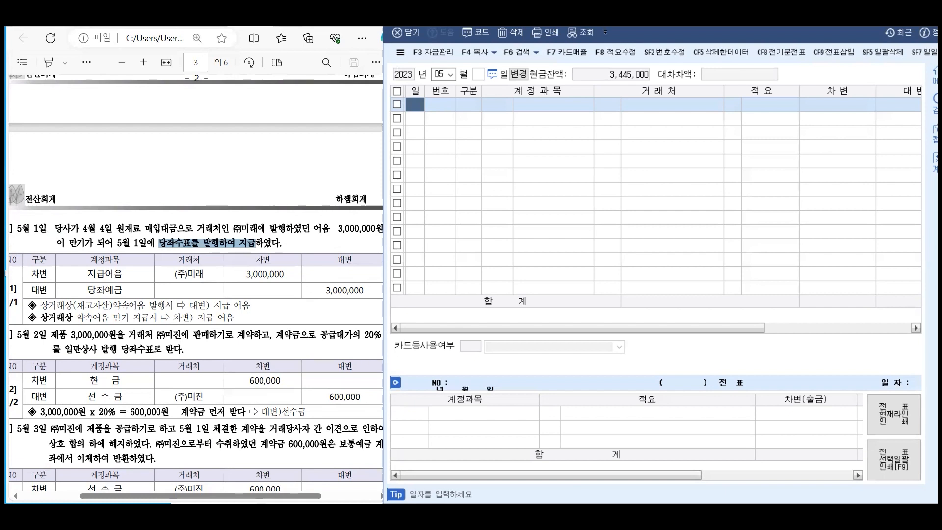
pyautogui.click(873, 516)
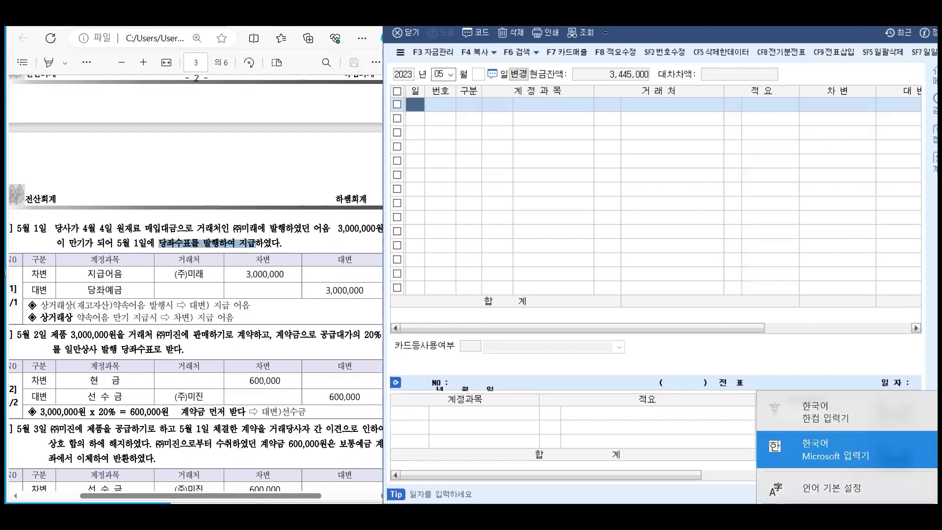
pyautogui.click(680, 352)
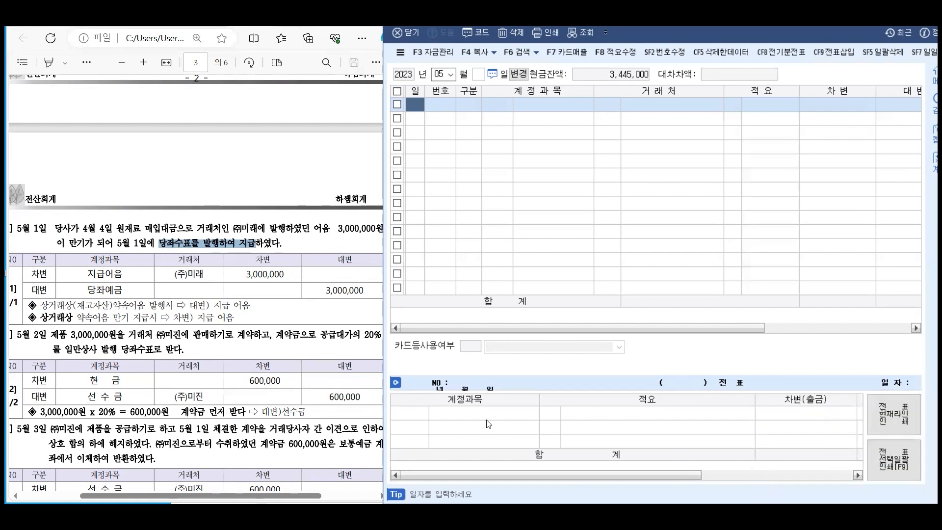
pyautogui.write('1')
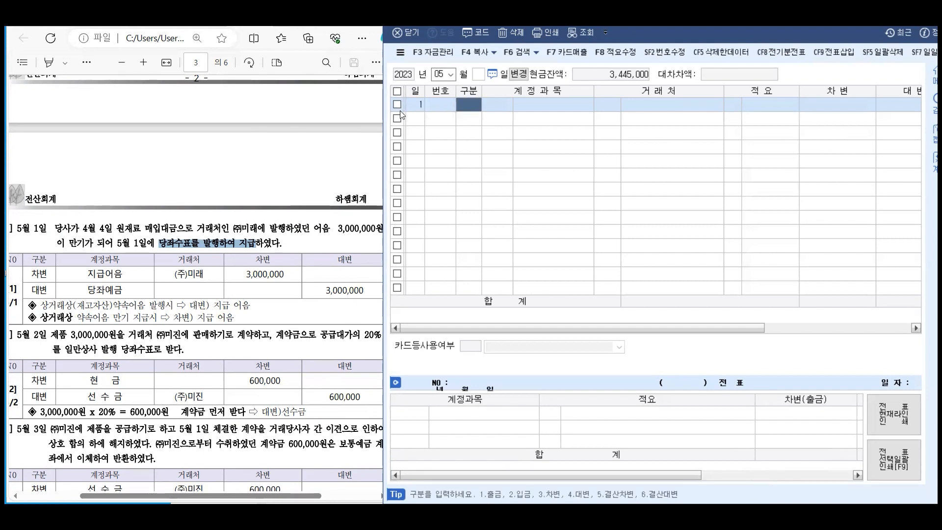
pyautogui.press('3')
pyautogui.press('Return')
pyautogui.write('지급')
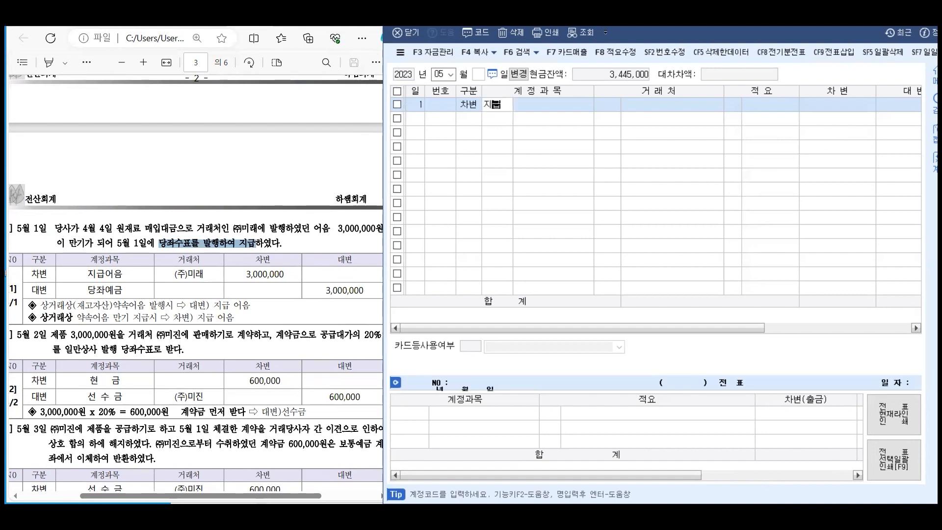
pyautogui.press('Return')
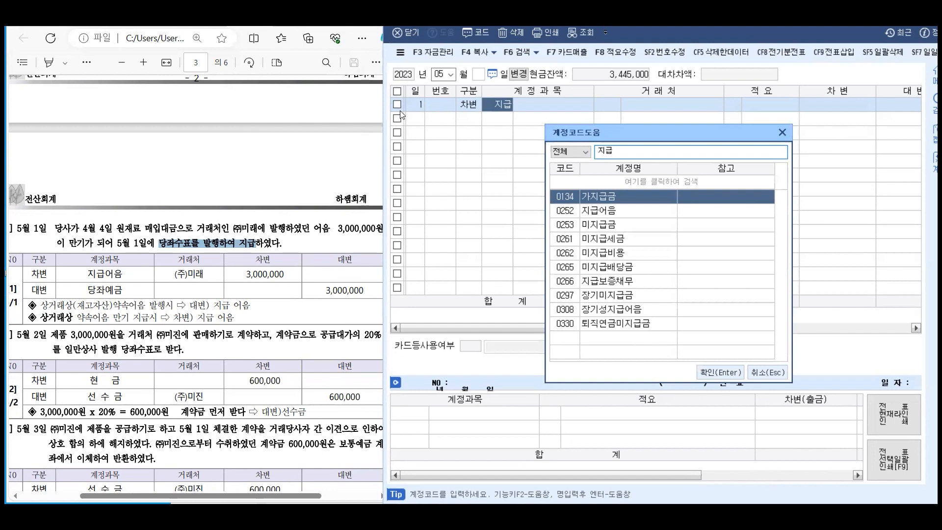
pyautogui.press('Down')
pyautogui.press('Return')
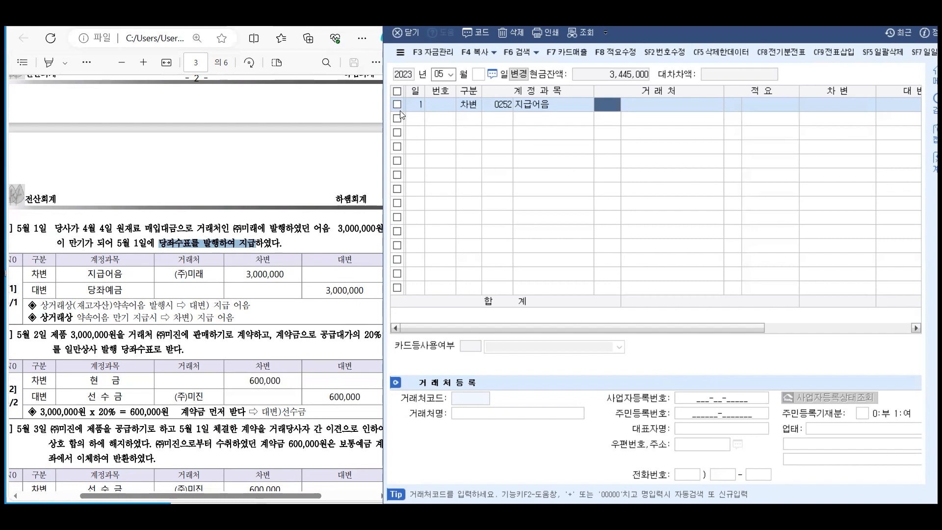
# - Assign (주)미래 as the 지급어음 line's trading partner and enter a debit amount of 3,000,000
pyautogui.write('미래')
pyautogui.press('Return')
pyautogui.press('Return')
pyautogui.press('Return')
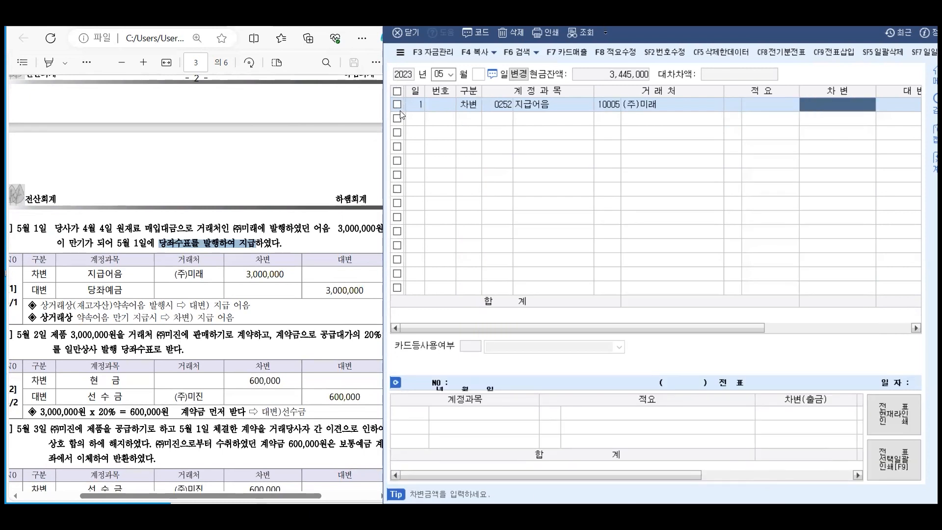
pyautogui.write('3000000')
pyautogui.press('Return')
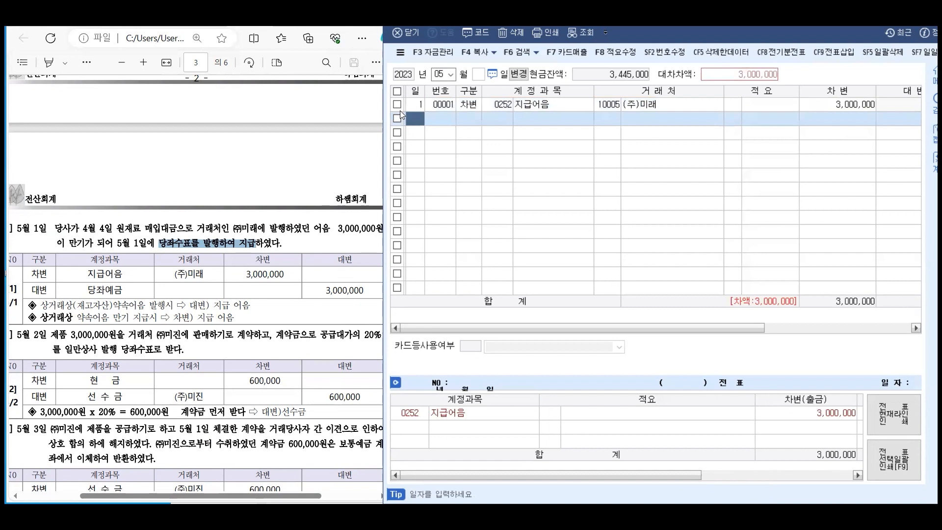
# - Add the balancing day 1 credit (대변) line with account 0102 당좌예금 for 3,000,000, without a partner or description
pyautogui.press('Return')
pyautogui.write('4')
pyautogui.press('Return')
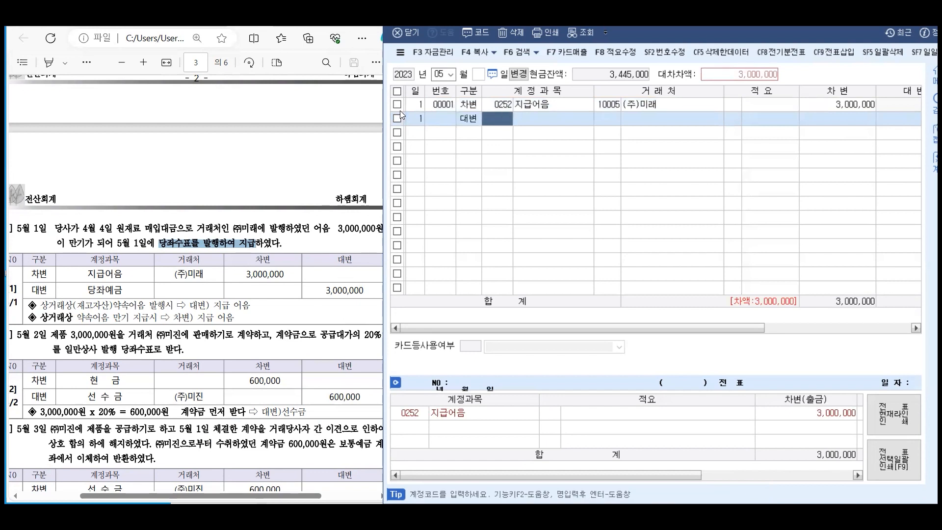
pyautogui.write('0102')
pyautogui.press('Return')
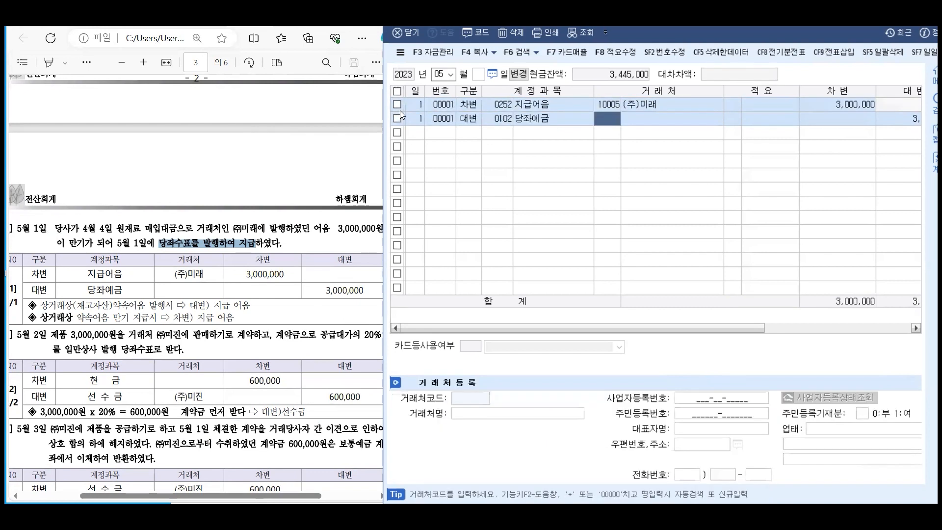
pyautogui.press('Return')
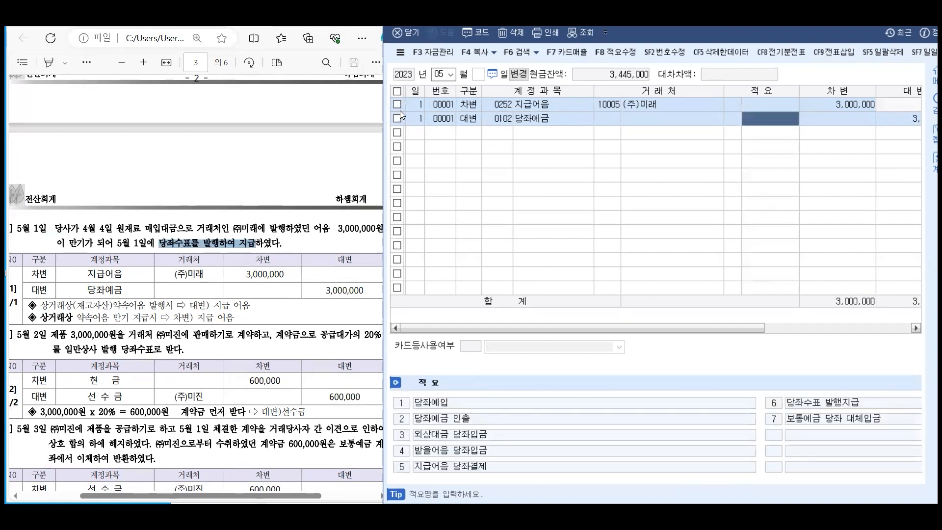
pyautogui.press('Return')
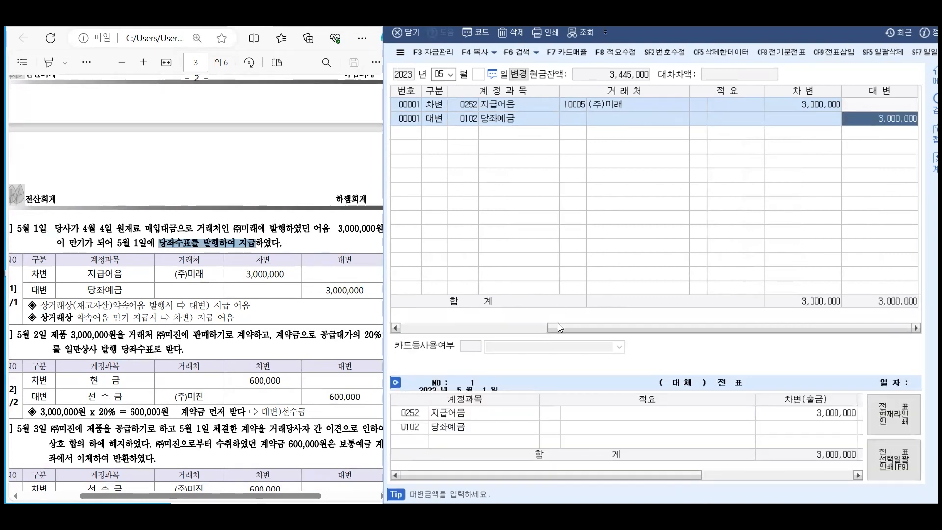
pyautogui.moveTo(558, 328)
pyautogui.mouseDown()
pyautogui.moveTo(549, 338)
pyautogui.moveTo(541, 328)
pyautogui.mouseUp()
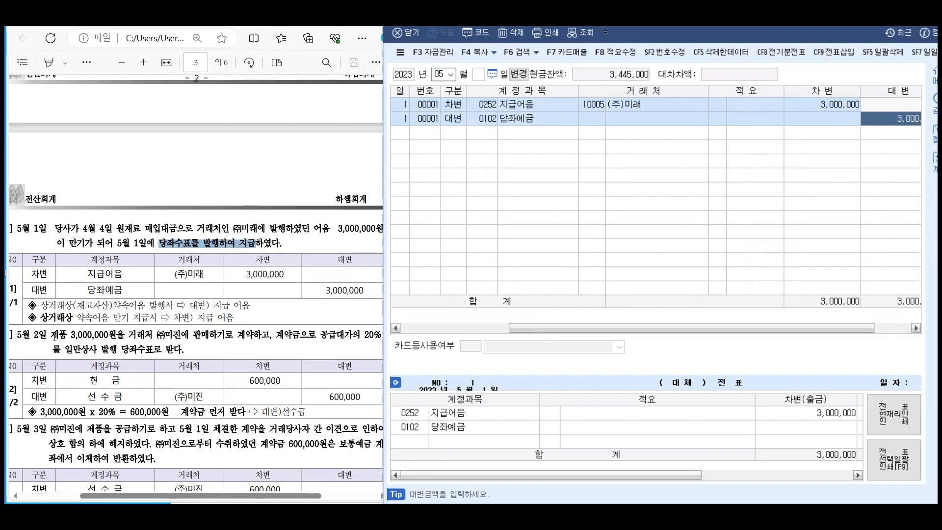
# - Check the May 2 transaction in the PDF and start a day 2 cash receipt (입금) line in the voucher grid
pyautogui.scroll(-3, 55, 337)
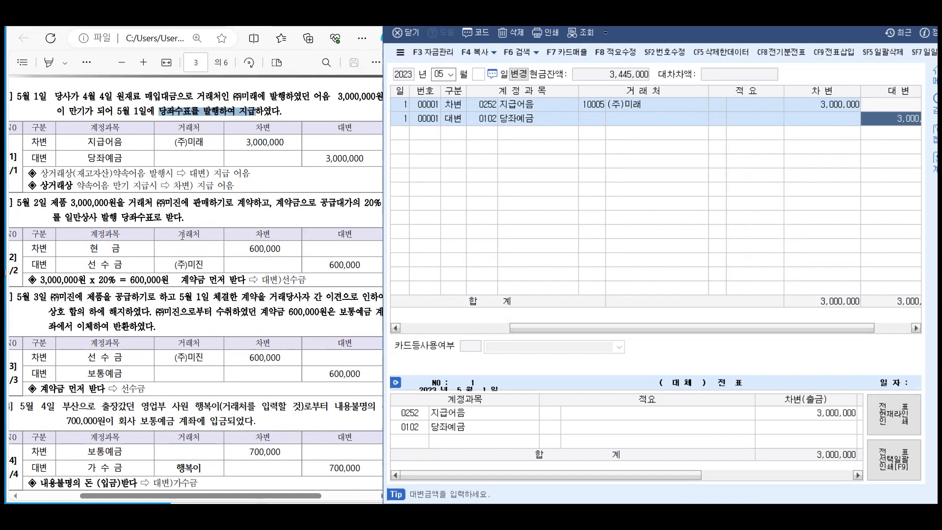
pyautogui.doubleClick(71, 217)
pyautogui.moveTo(117, 217); pyautogui.dragTo(174, 218)
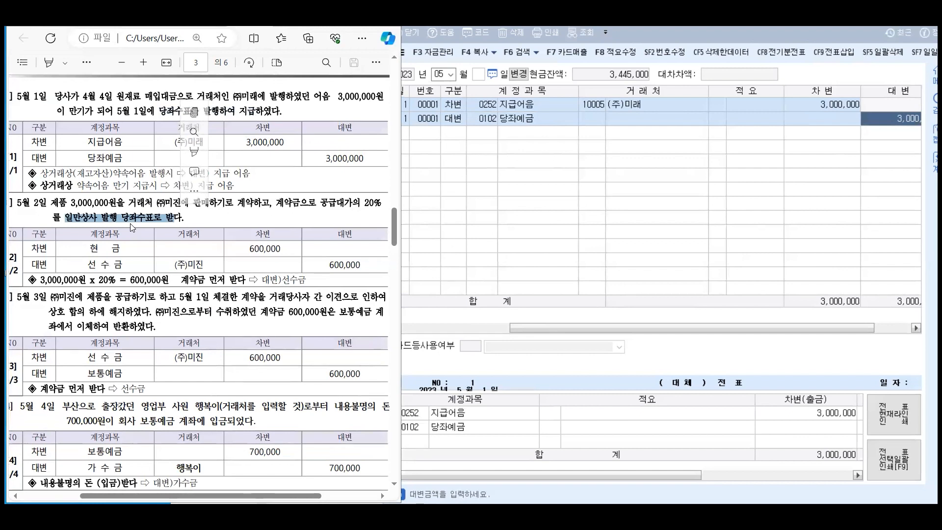
pyautogui.click(119, 216)
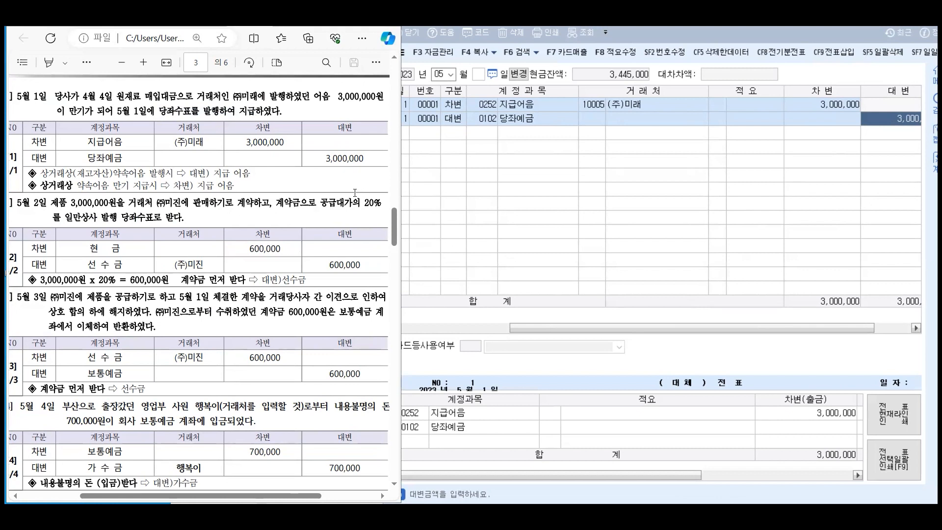
pyautogui.click(902, 124)
pyautogui.press('Return')
pyautogui.write('2')
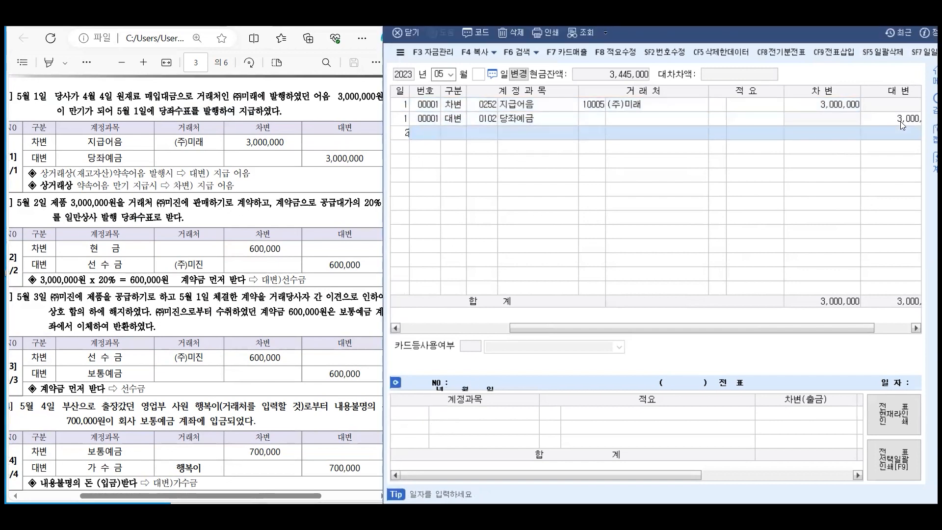
pyautogui.press('Return')
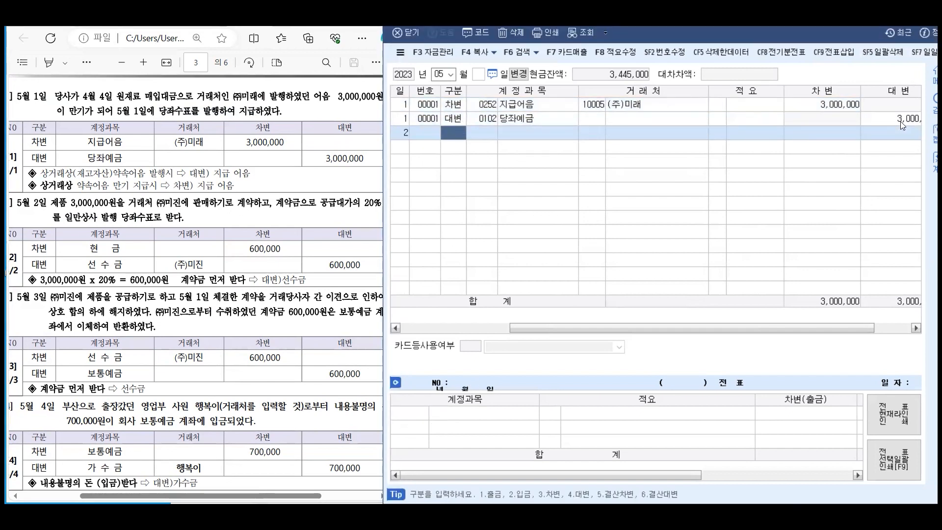
pyautogui.write('2')
pyautogui.press('Return')
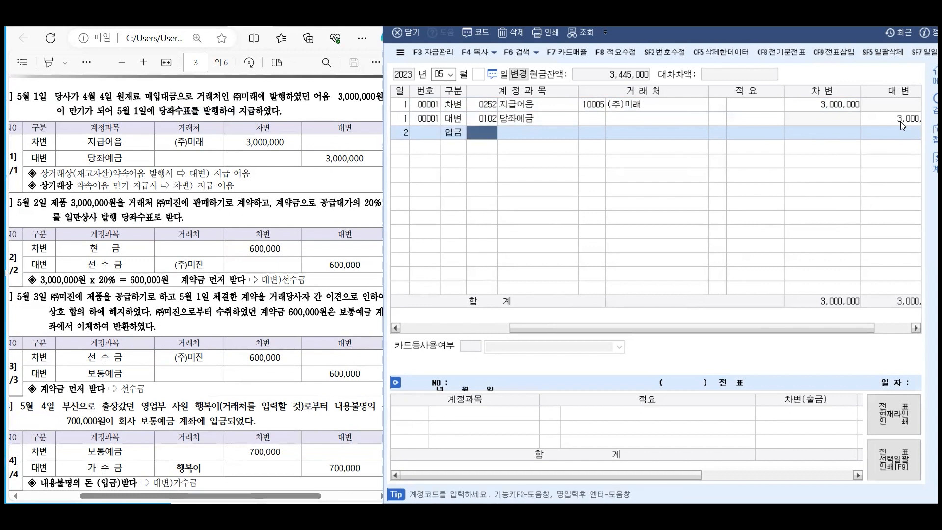
# - Set the cash receipt line's account to 0259 선수금 and its trading partner to (주)미진, leaving the description blank
pyautogui.write('선수')
pyautogui.press('Return')
pyautogui.press('Return')
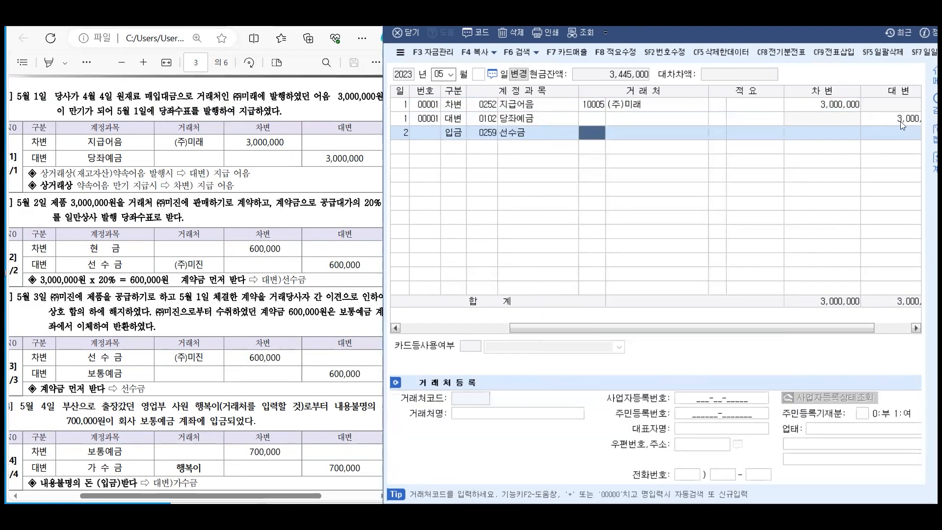
pyautogui.write('미진')
pyautogui.press('Return')
pyautogui.press('Return')
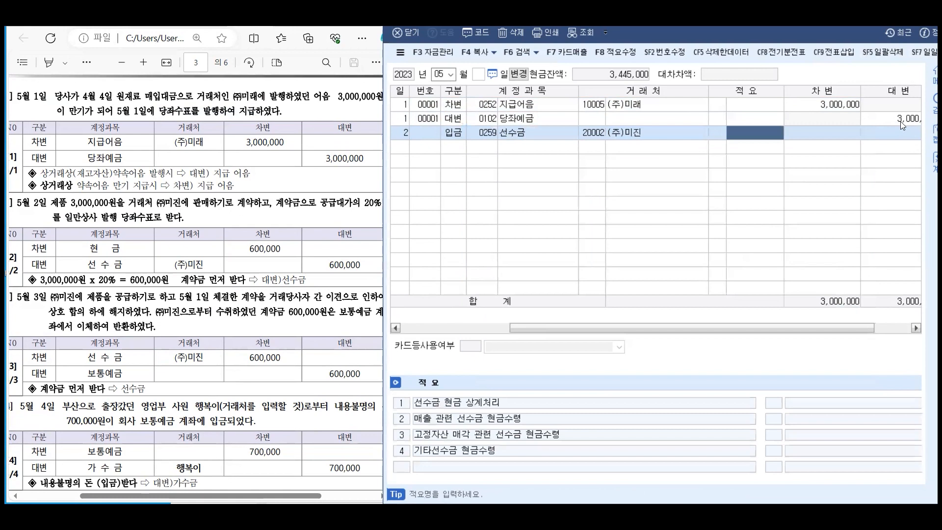
pyautogui.press('Return')
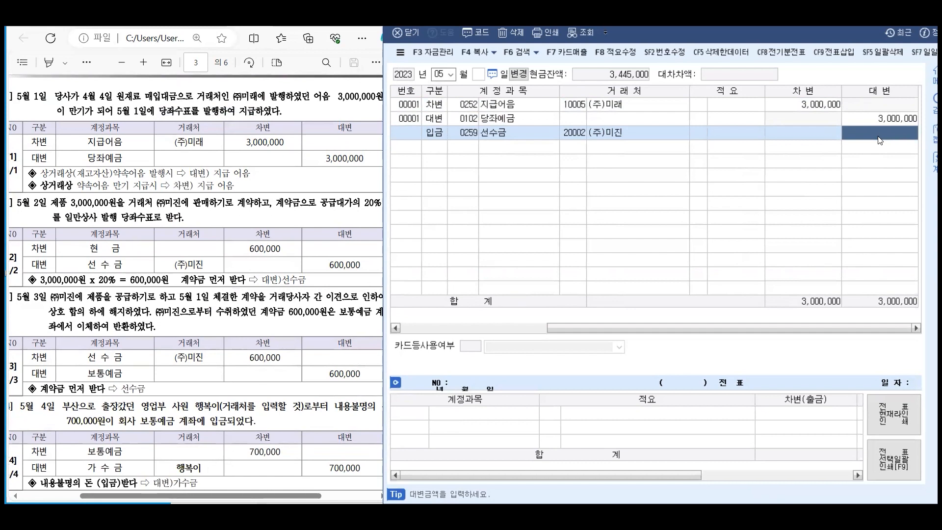
# - Set the credit amount of the day 2 선수금 line to 600,000
pyautogui.write('600000')
pyautogui.press('Return')
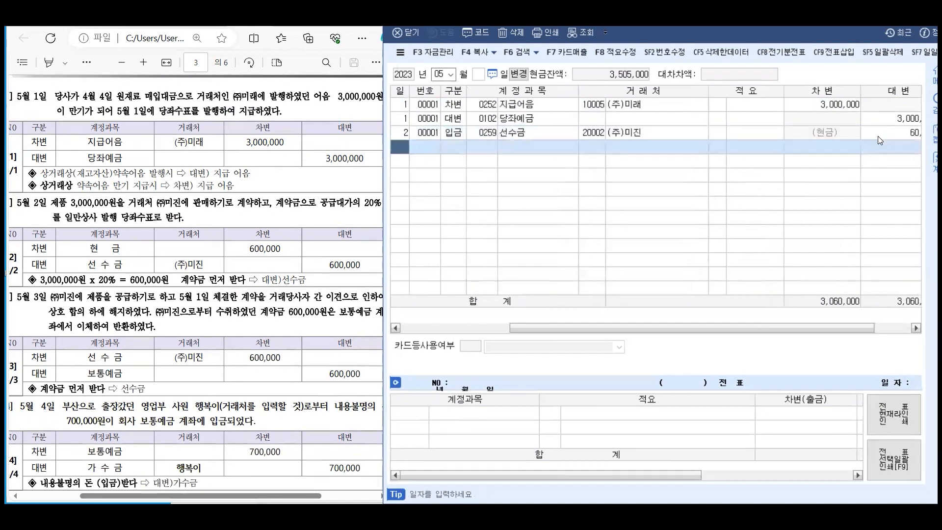
pyautogui.write('6000000')
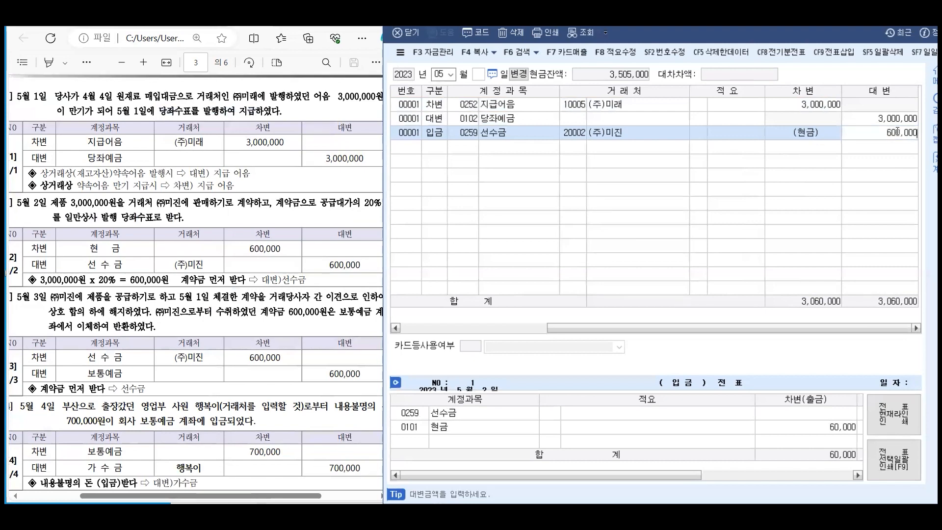
pyautogui.press('Return')
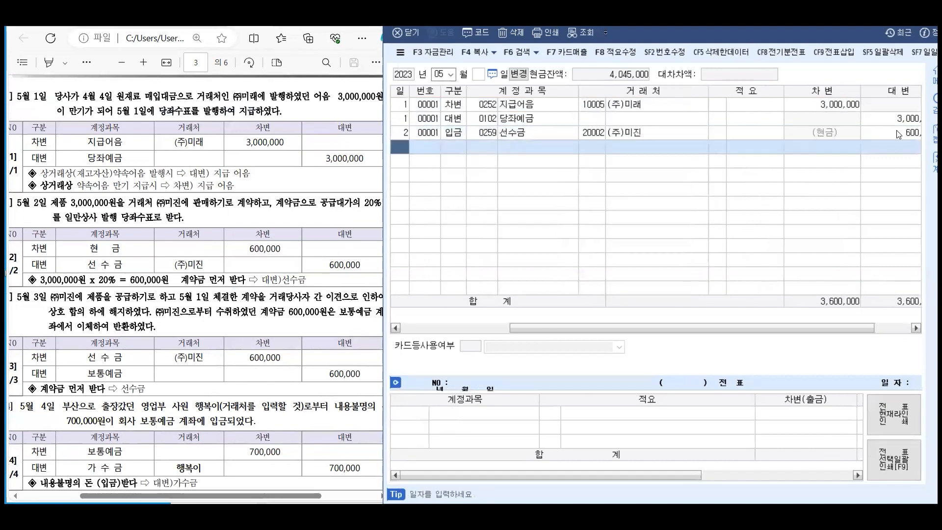
# - Start a day 3 debit (차변) line for the May 3 transaction in the PDF, using account 0259 선수금
pyautogui.scroll(-4, 228, 228)
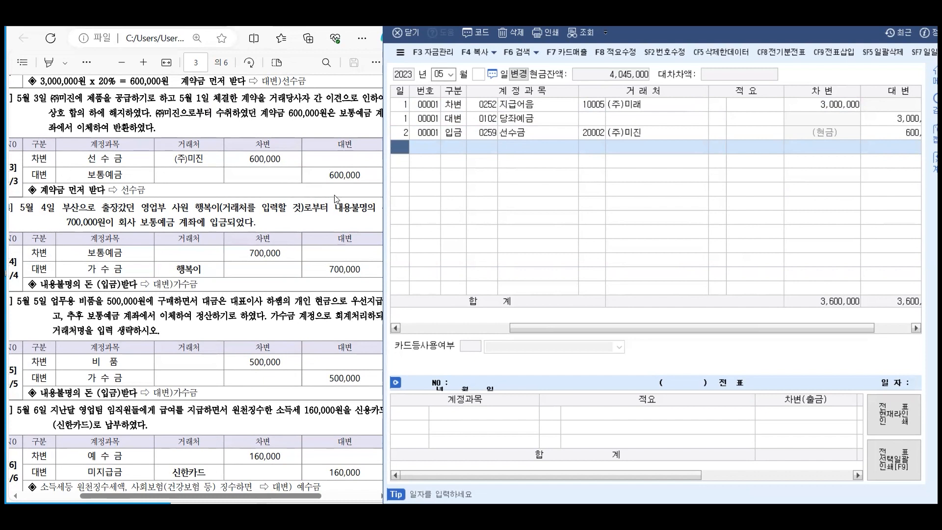
pyautogui.write('3')
pyautogui.press('Return')
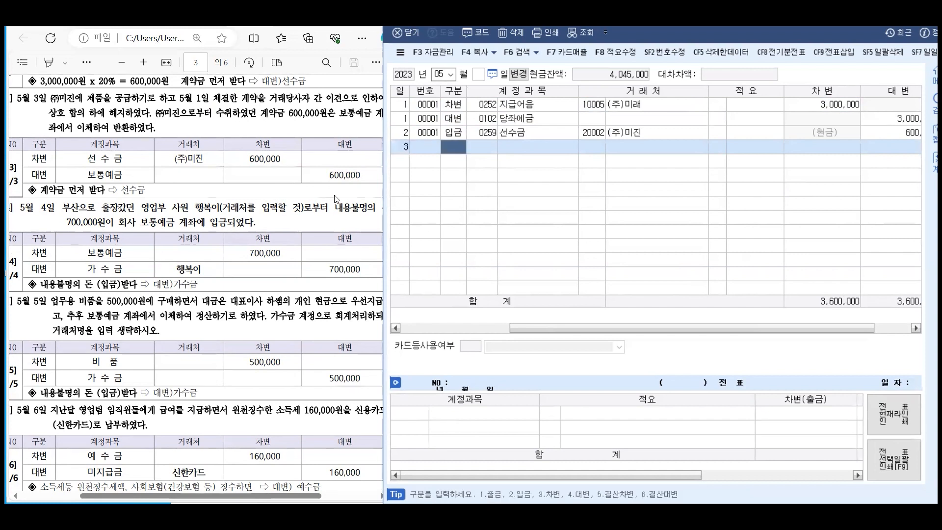
pyautogui.write('3')
pyautogui.press('Return')
pyautogui.write('선수')
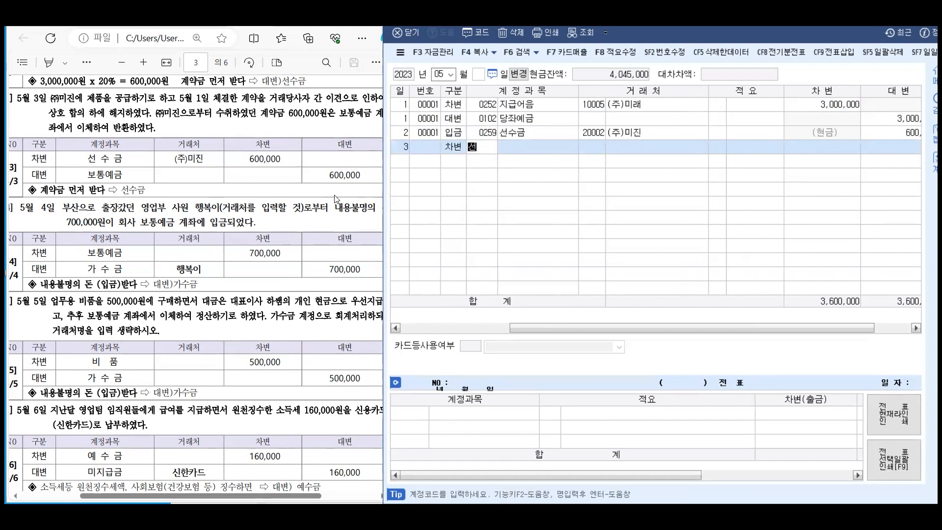
pyautogui.press('Return')
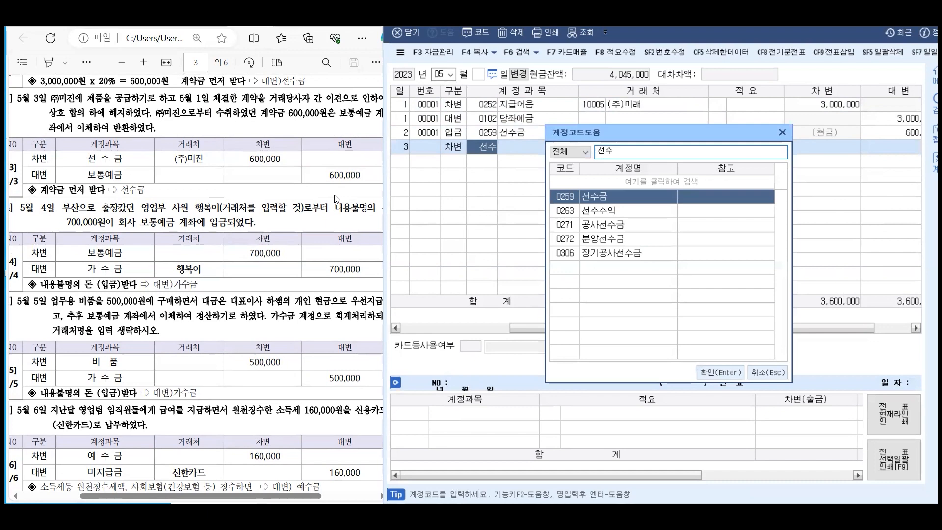
pyautogui.press('Return')
# - Set the day 3 debit line's trading partner to (주)미진 and its debit amount to 600,000, leaving the description blank
pyautogui.write('미진')
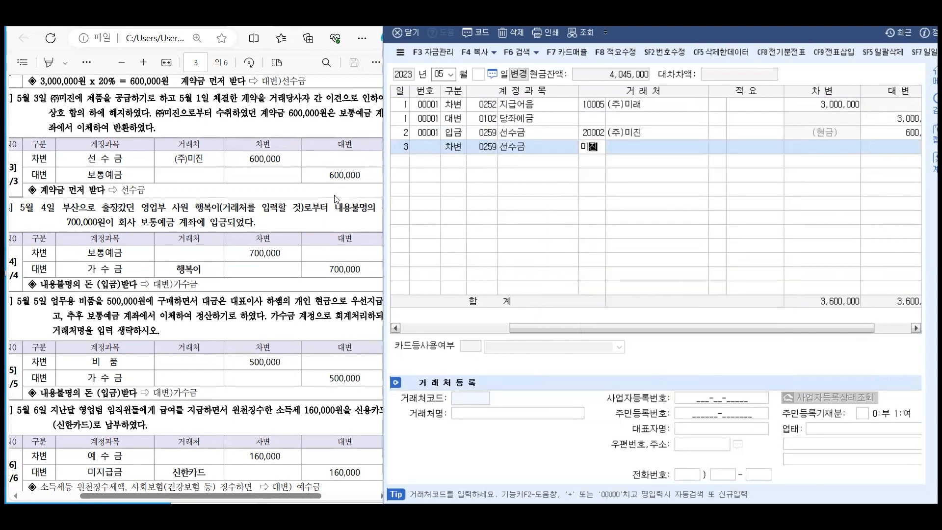
pyautogui.press('Return')
pyautogui.press('Return')
pyautogui.press('Return')
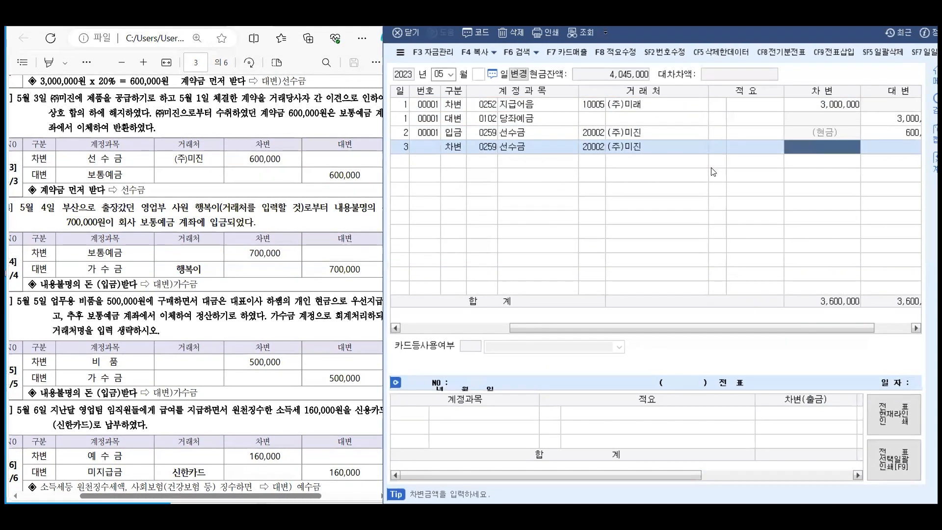
pyautogui.write('6000000')
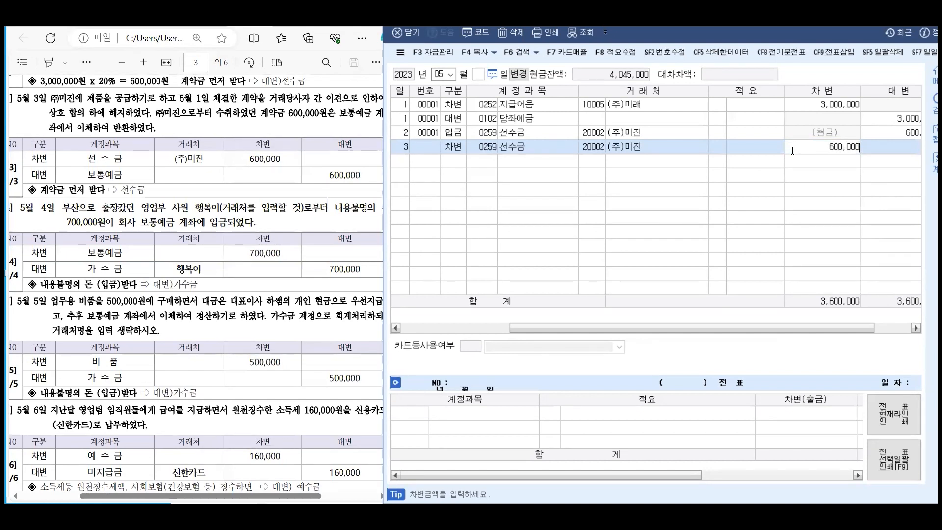
pyautogui.press('Return')
# - Add the balancing day 3 credit (대변) line with account 0103 보통예금 for 600,000, without a partner or description
pyautogui.write('3')
pyautogui.press('Return')
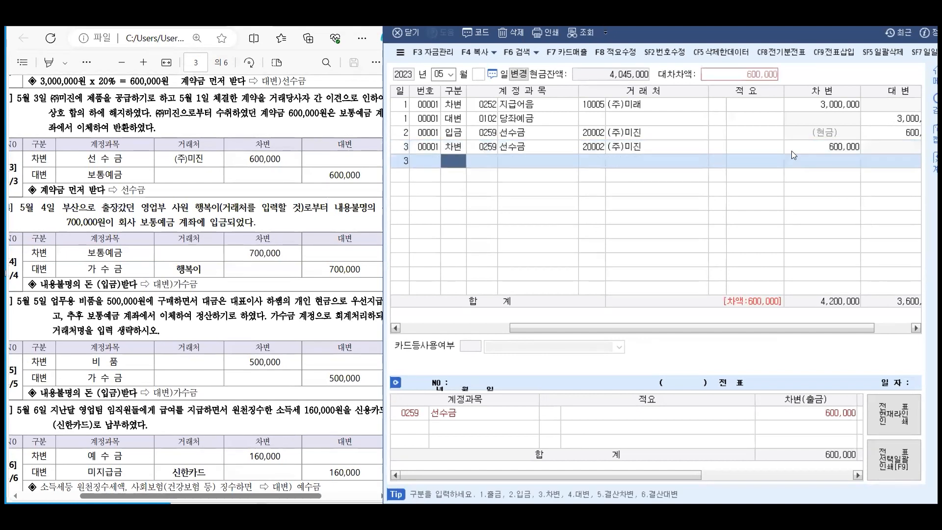
pyautogui.write('4')
pyautogui.press('Return')
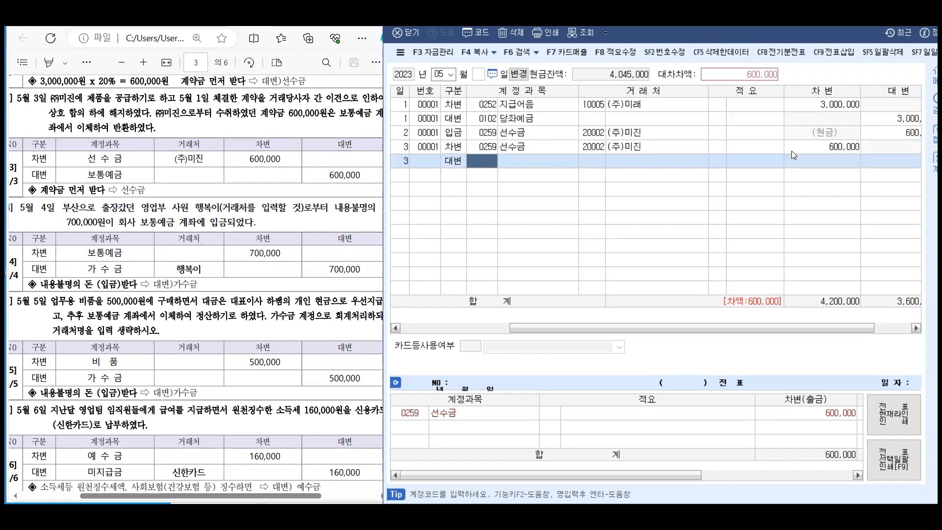
pyautogui.write('보통')
pyautogui.press('Return')
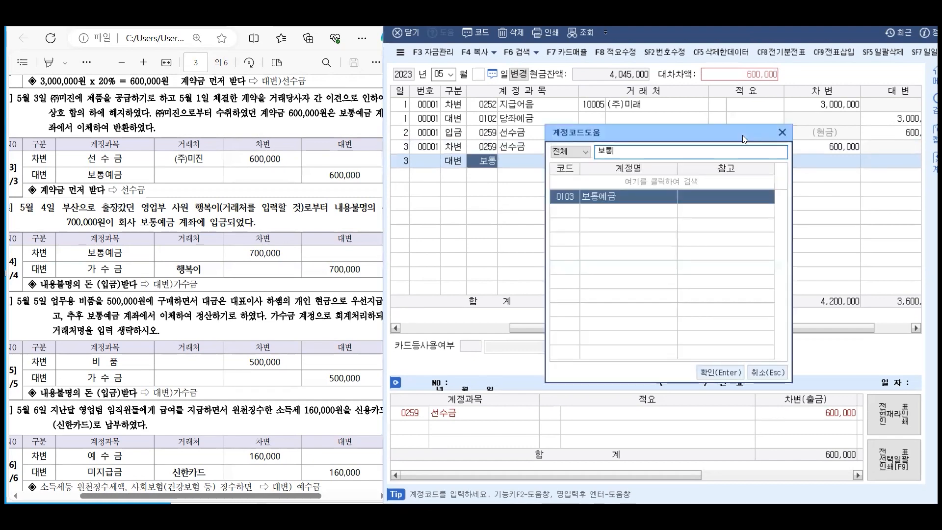
pyautogui.press('Return')
pyautogui.press('Return')
pyautogui.press('Return')
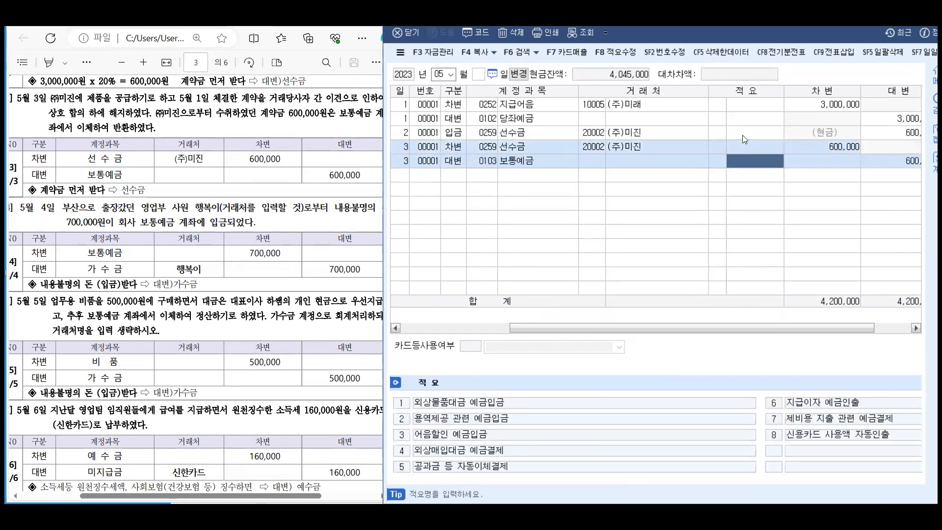
pyautogui.press('Return')
pyautogui.press('Return')
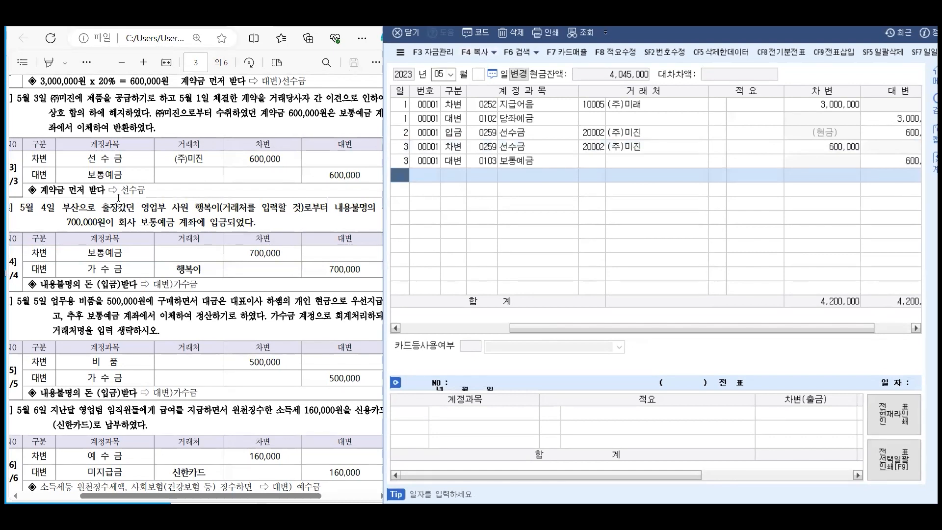
# - Check the May 4 transaction in the PDF and start a day 4 debit (차변) line with account 0103 보통예금
pyautogui.scroll(-3, 154, 169)
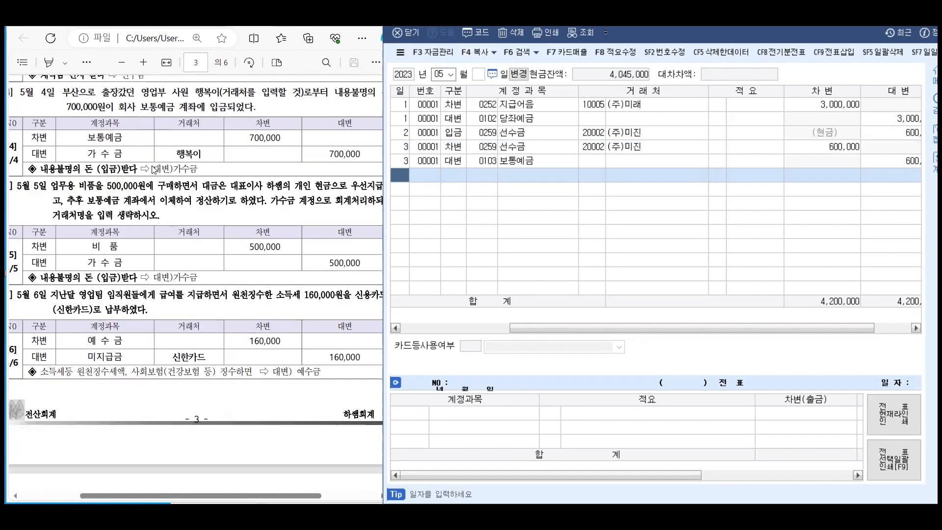
pyautogui.scroll(2, 154, 170)
pyautogui.scroll(2, 154, 170)
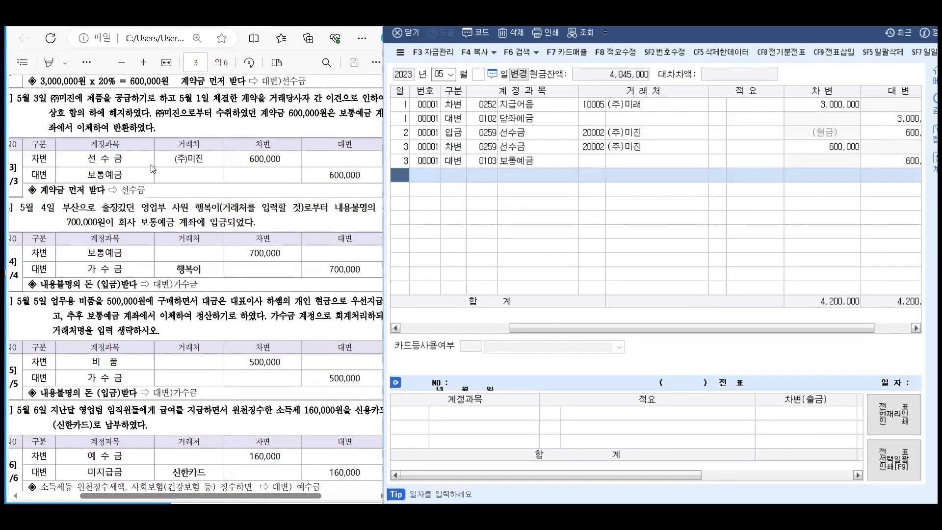
pyautogui.scroll(-2, 154, 168)
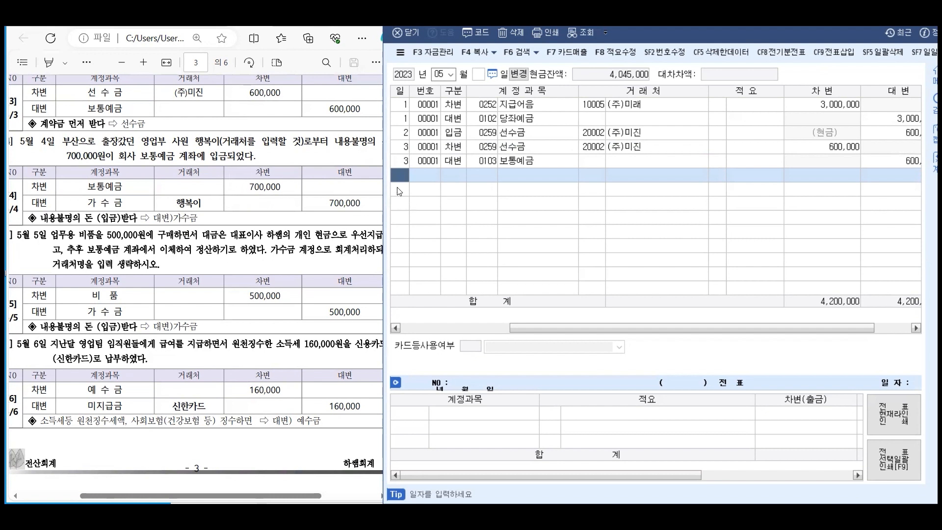
pyautogui.write('4')
pyautogui.press('Return')
pyautogui.write('3')
pyautogui.press('Return')
pyautogui.write('보통')
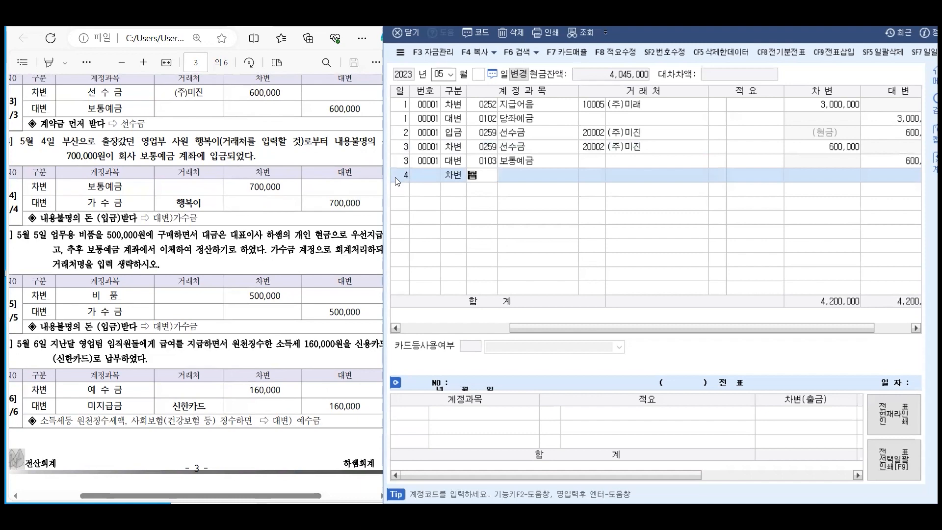
pyautogui.press('Return')
pyautogui.press('Return')
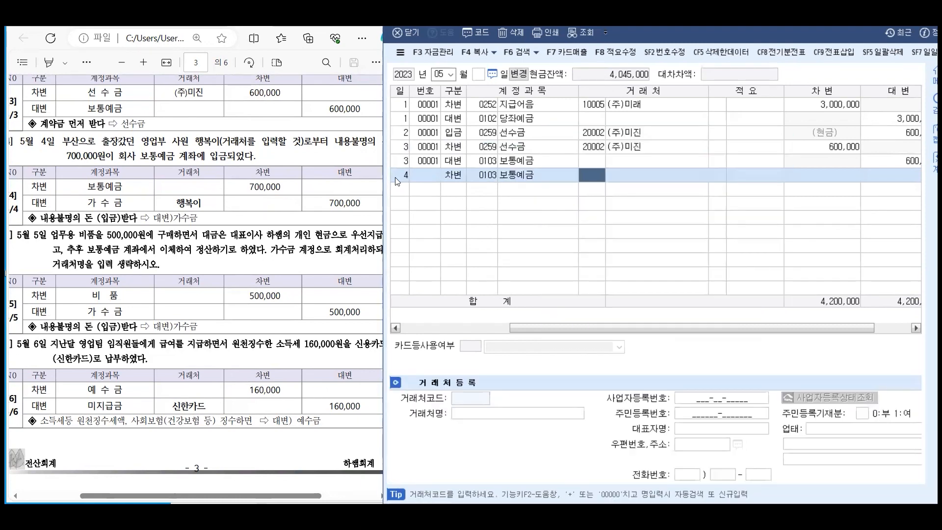
# - Set the day 4 보통예금 line's debit amount to 700,000, leaving the partner and description blank
pyautogui.press('Return')
pyautogui.press('Return')
pyautogui.write('7000000')
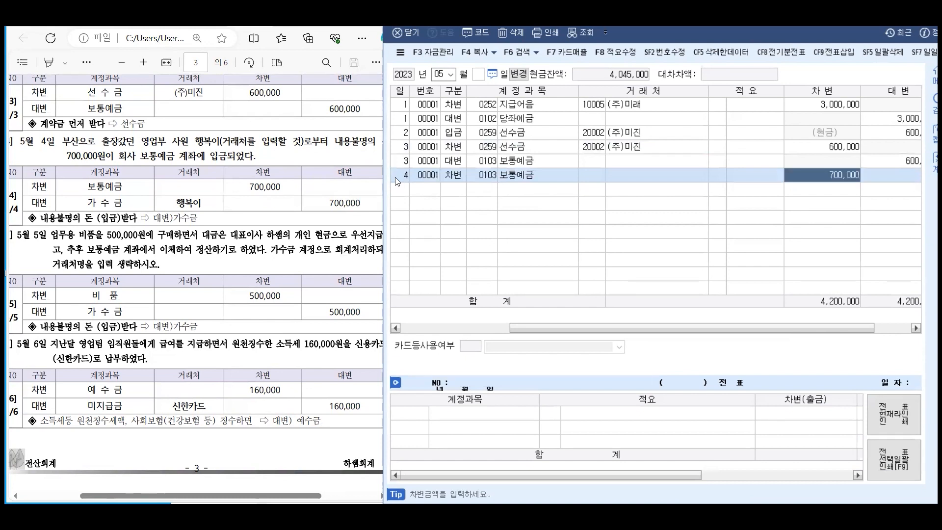
pyautogui.press('Return')
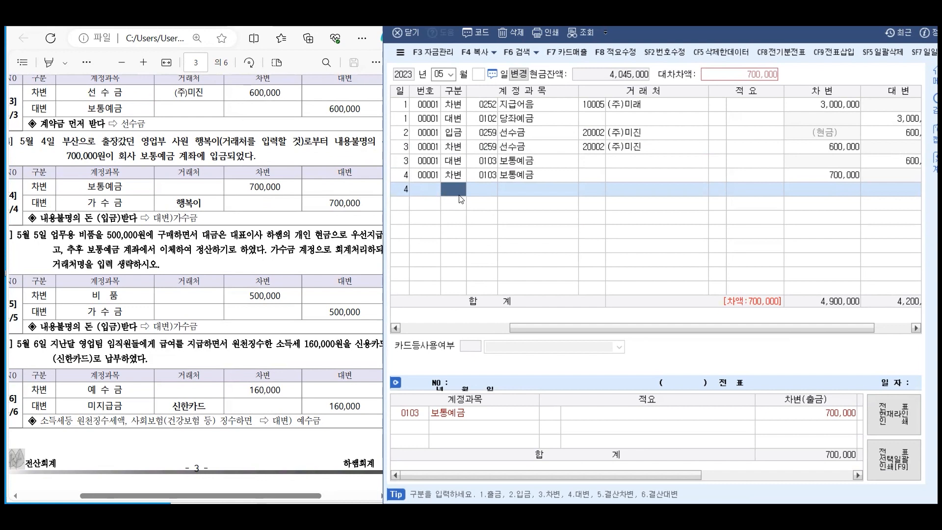
# - Add the day 4 credit (대변) line with account 0257 가수금 for 700,000, with the employee from the May 4 transaction as trading partner
pyautogui.write('4')
pyautogui.press('Return')
pyautogui.write('가수')
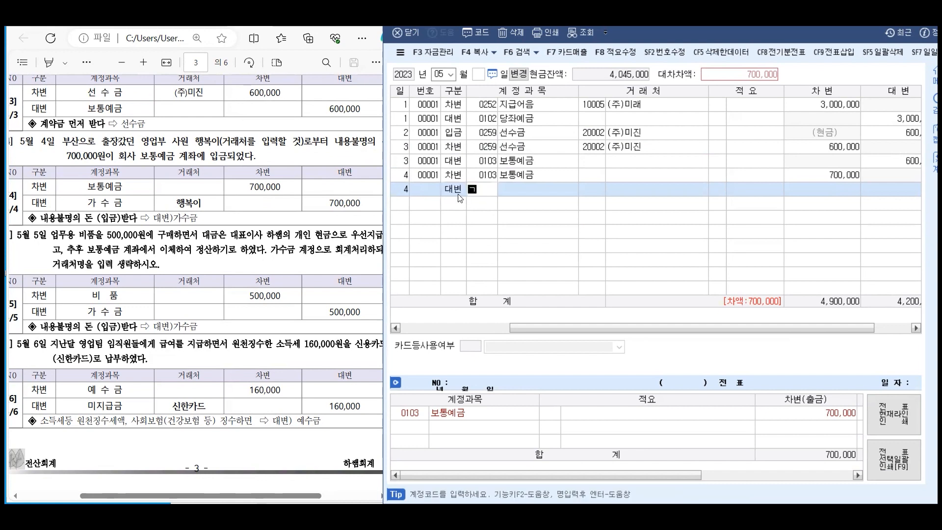
pyautogui.press('Return')
pyautogui.press('Return')
pyautogui.write('해행복')
pyautogui.press('Return')
pyautogui.press('Return')
pyautogui.press('Return')
pyautogui.press('Return')
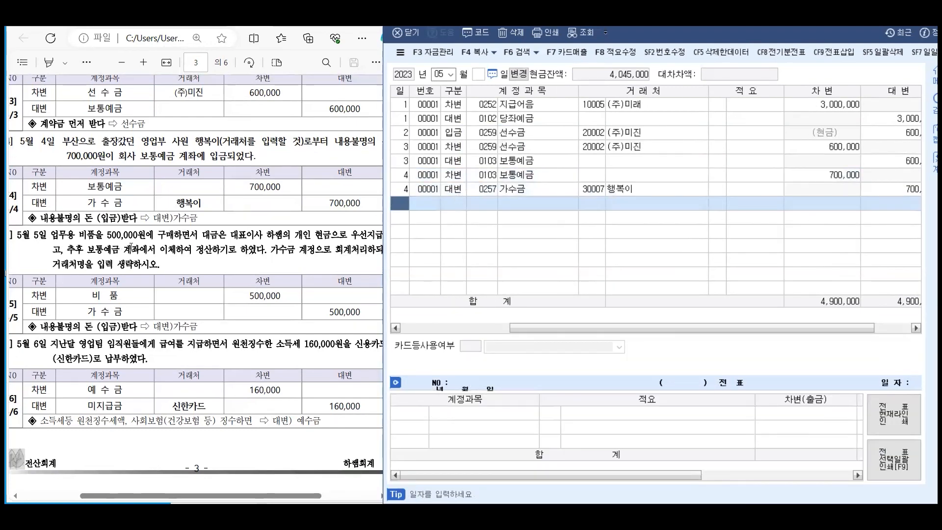
# - Check the May 5 transaction in the PDF and start a day 5 debit (차변) line with account 0212 비품
pyautogui.scroll(-3, 131, 248)
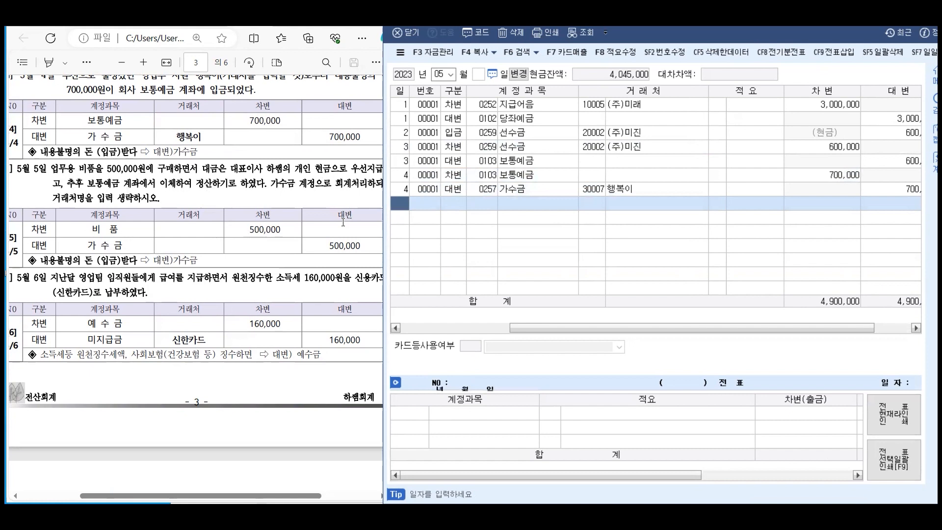
pyautogui.write('5')
pyautogui.press('Return')
pyautogui.write('3')
pyautogui.press('Return')
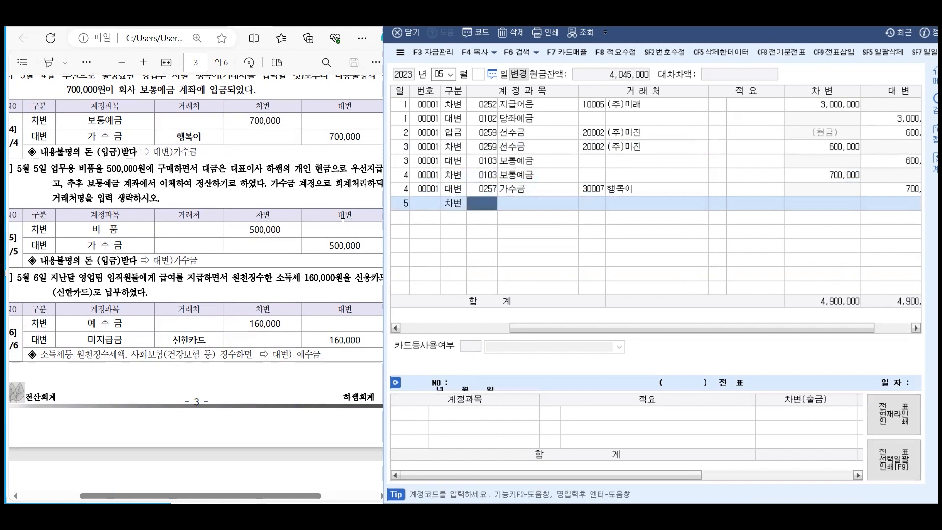
pyautogui.write('비품')
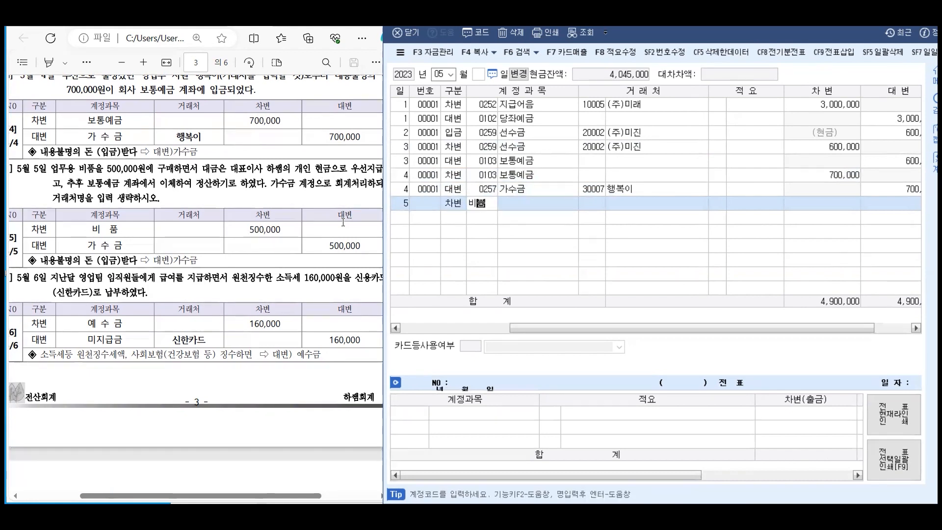
pyautogui.press('Return')
pyautogui.press('Return')
# - Set the day 5 비품 line's debit amount to 500,000, leaving the partner and description blank
pyautogui.press('Return')
pyautogui.press('Return')
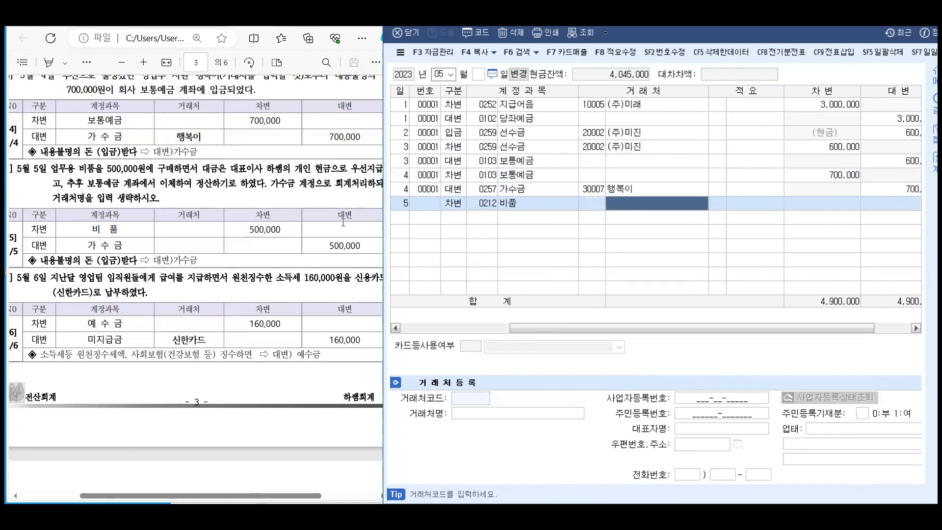
pyautogui.write('500000')
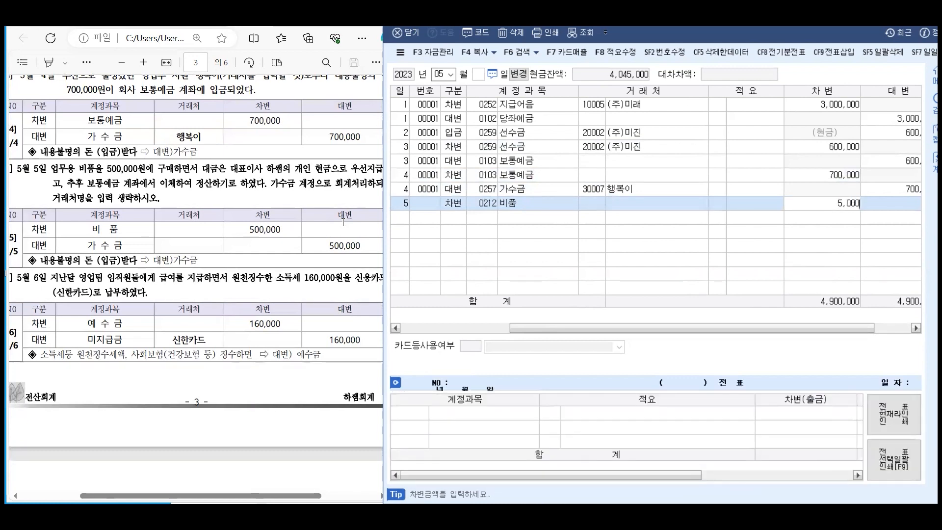
pyautogui.press('Return')
pyautogui.press('Return')
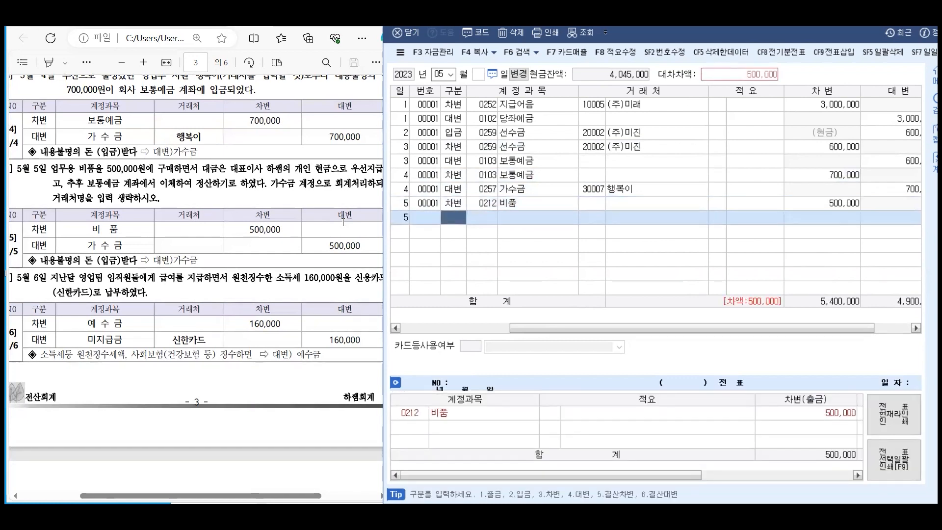
# - Add the balancing day 5 credit (대변) line with account 0257 가수금 for 500,000, without a partner or description
pyautogui.write('4')
pyautogui.write('가수')
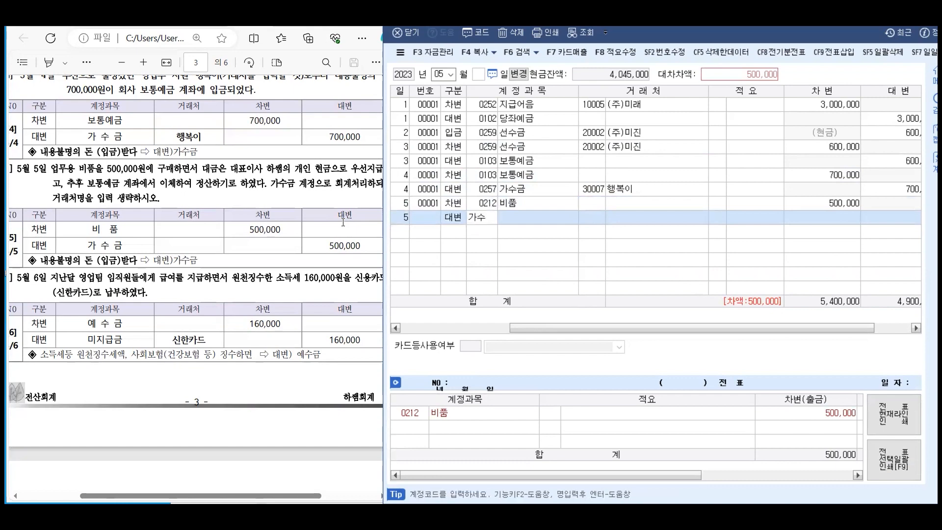
pyautogui.press('Return')
pyautogui.press('Return')
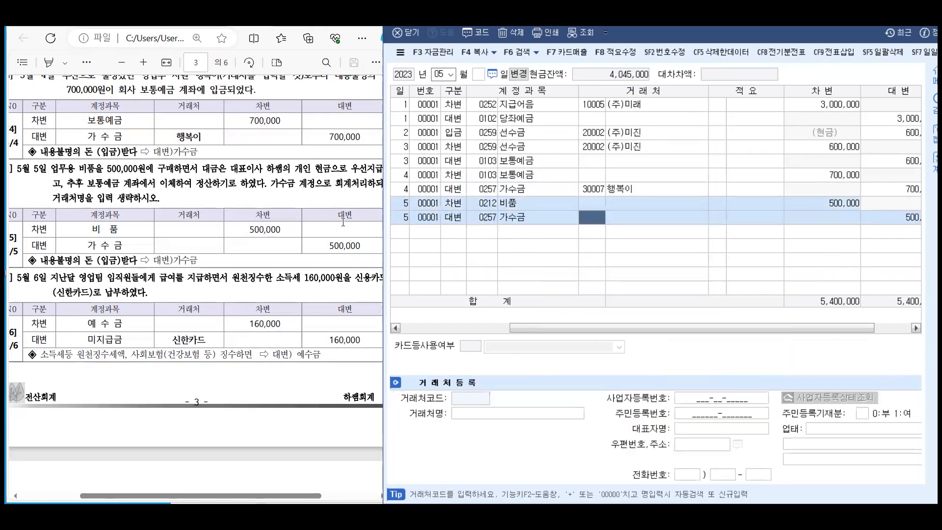
pyautogui.press('Return')
pyautogui.press('Return')
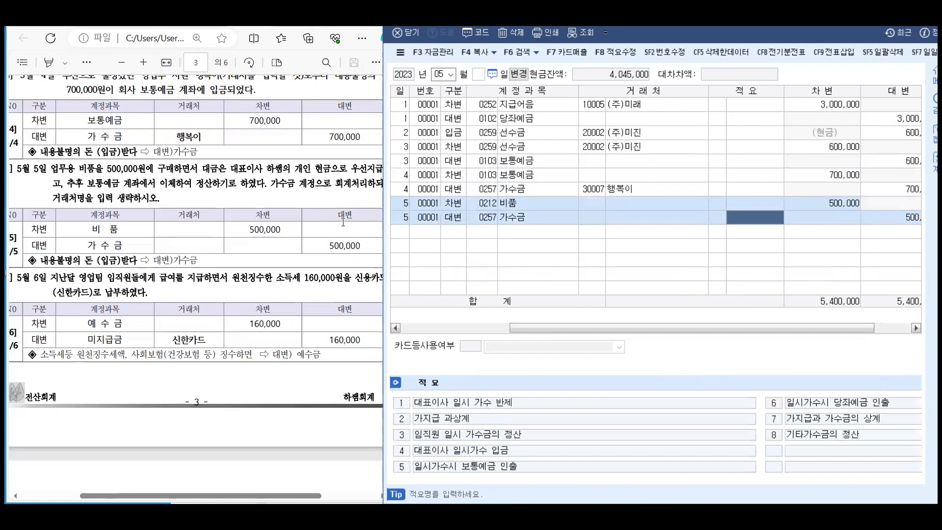
pyautogui.press('Return')
pyautogui.press('Return')
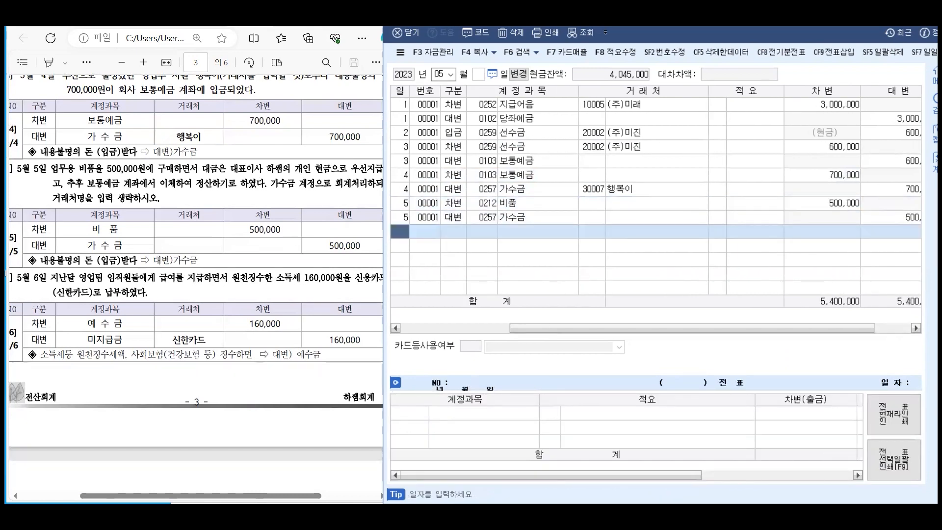
# - Check the May 6 transaction in the PDF and start a day 6 debit (차변) line with account 0254 예수금
pyautogui.scroll(-2, 46, 225)
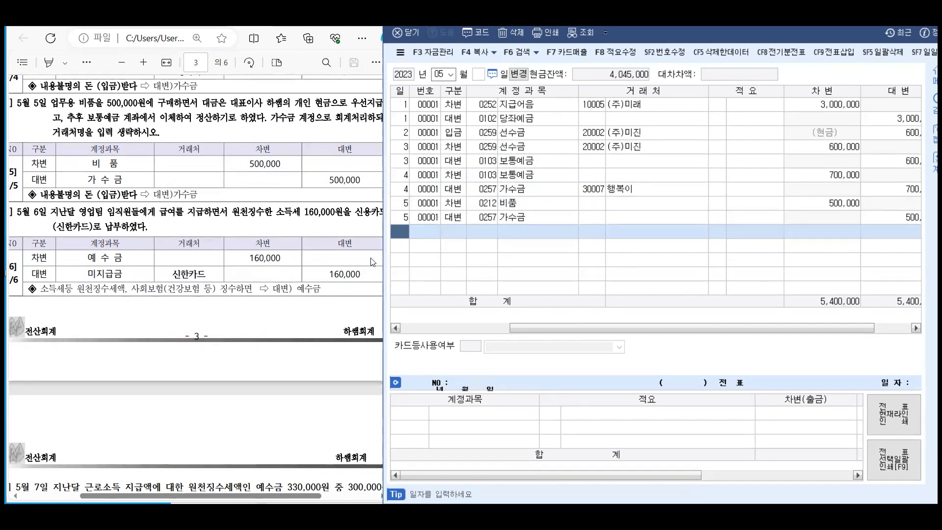
pyautogui.write('6')
pyautogui.press('Return')
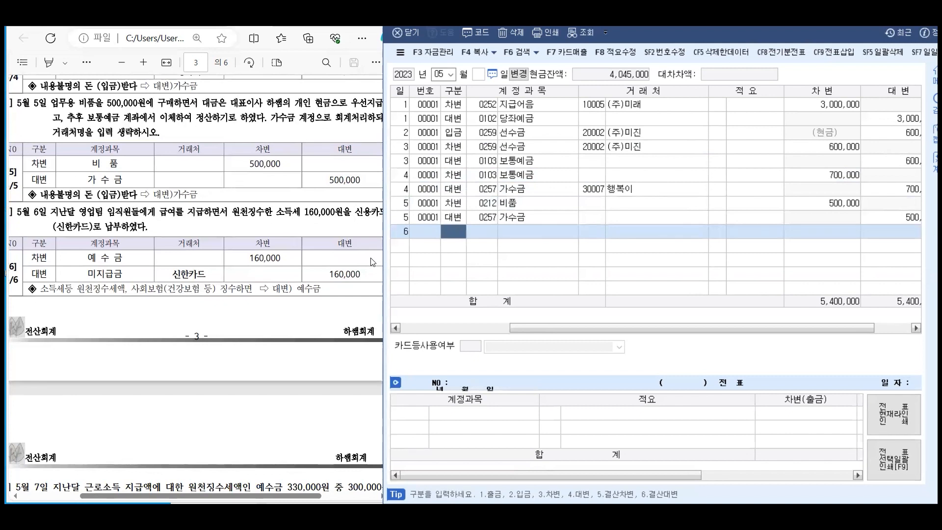
pyautogui.write('3')
pyautogui.press('Return')
pyautogui.write('옛')
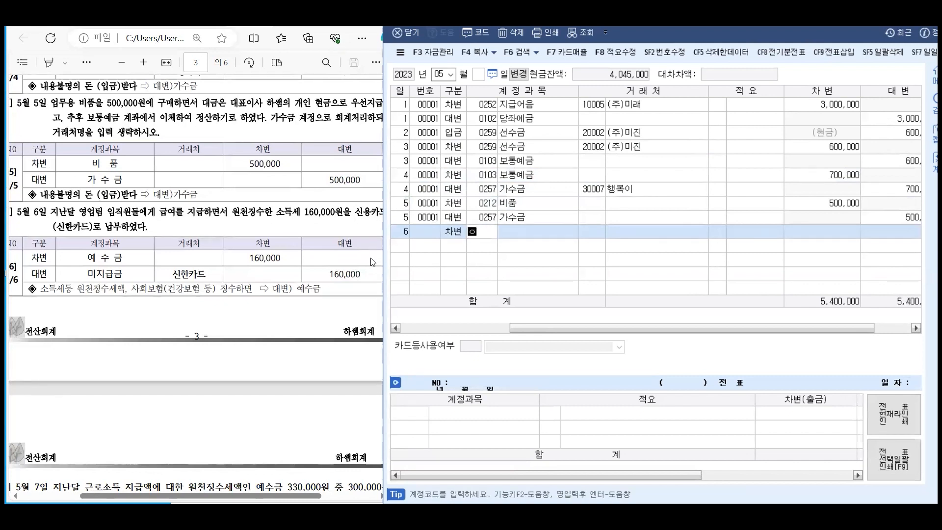
pyautogui.write('수')
pyautogui.press('Return')
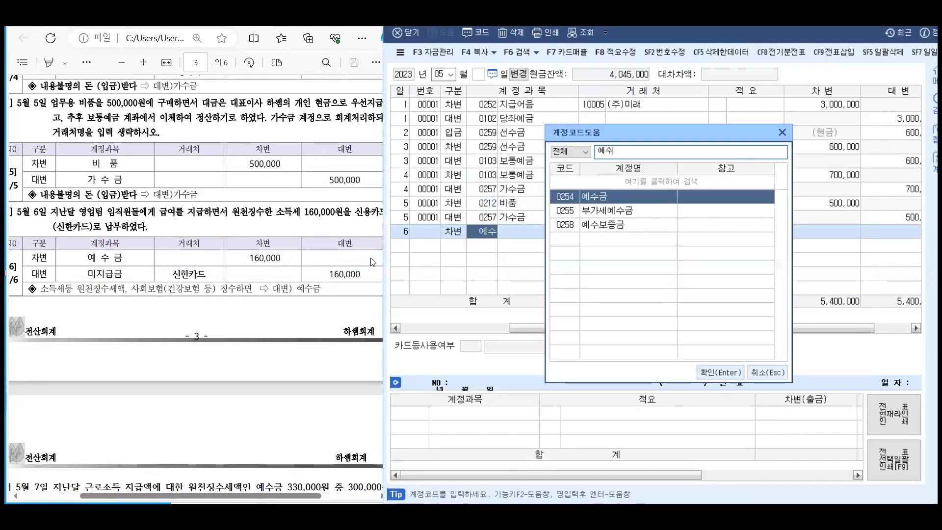
pyautogui.press('Return')
# - Set the day 6 예수금 line's debit amount to 160,000, leaving the partner and description blank
pyautogui.press('Return')
pyautogui.press('Return')
pyautogui.press('Return')
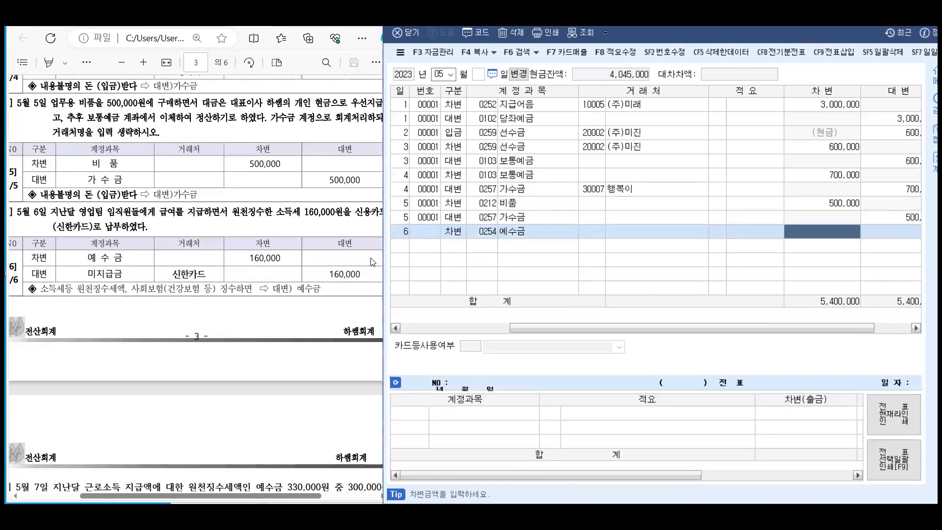
pyautogui.write('1600000')
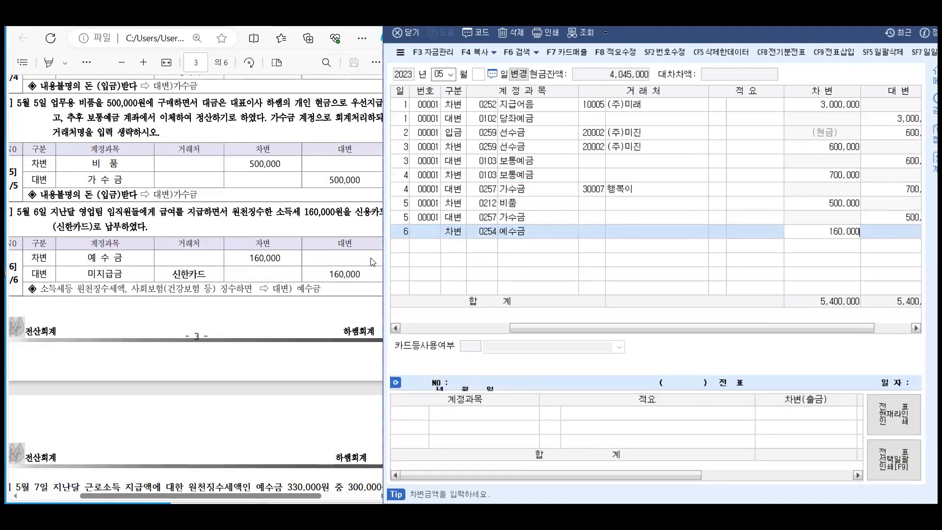
pyautogui.press('Return')
# - Add the balancing day 6 credit (대변) line with account 0253 미지급금 for 160,000, with 99600 신한카드 as trading partner
pyautogui.write('6')
pyautogui.press('Return')
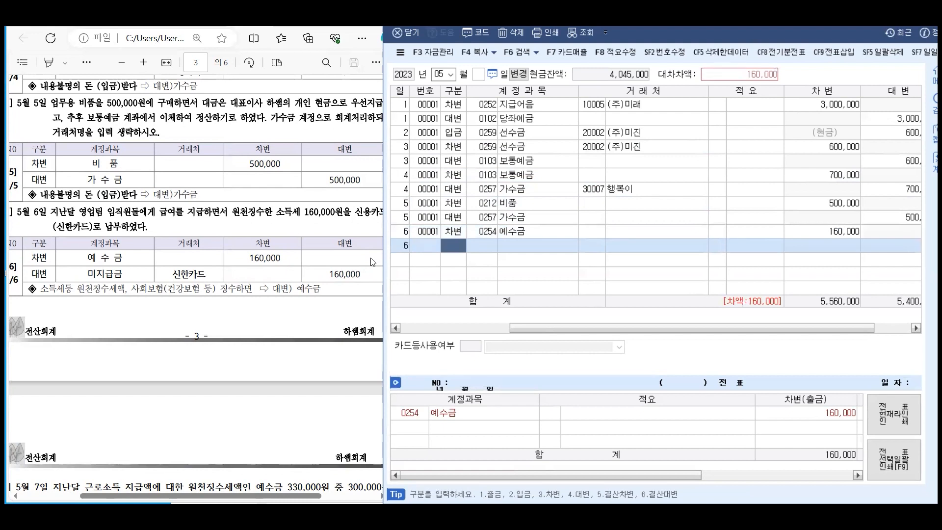
pyautogui.write('4미지')
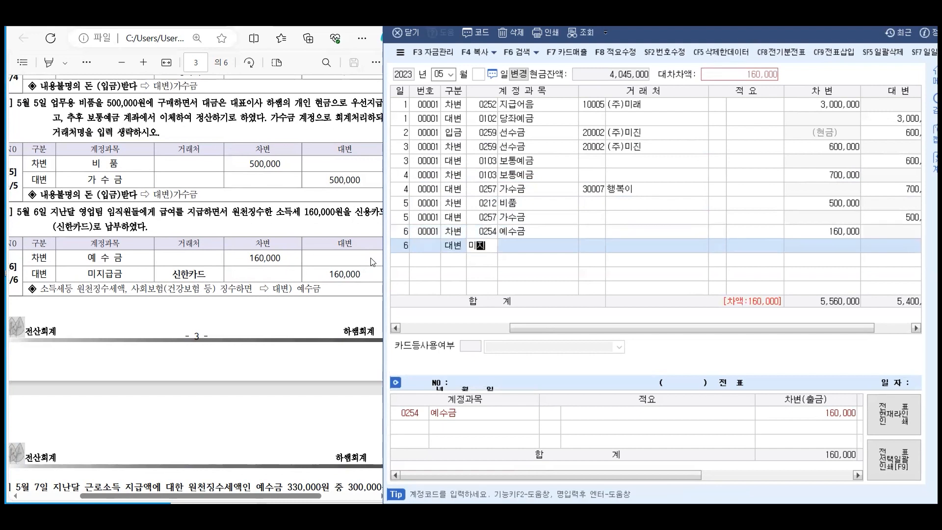
pyautogui.press('Return')
pyautogui.press('Return')
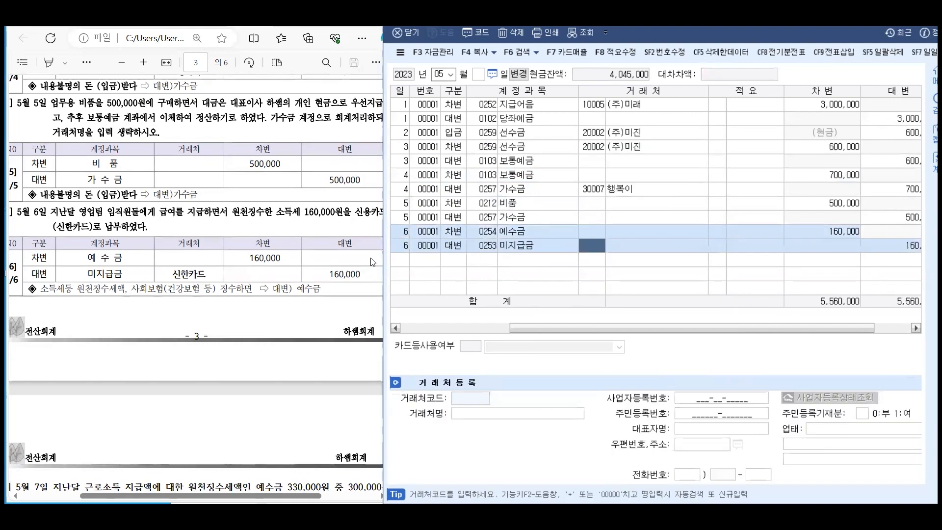
pyautogui.write('신한')
pyautogui.press('Return')
pyautogui.press('Return')
pyautogui.press('Return')
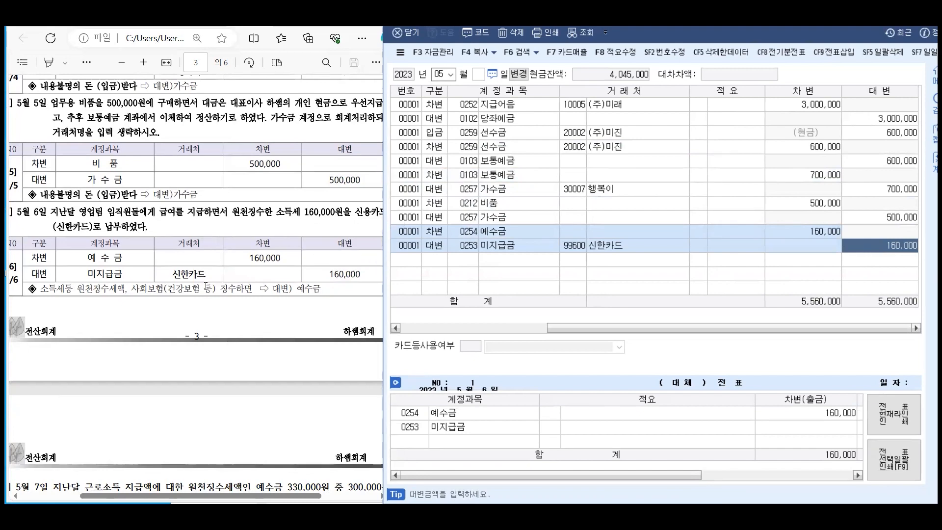
# - Check the May 7 transaction in the PDF and start a day 7 debit (차변) line with account 0254 예수금
pyautogui.scroll(-5, 206, 287)
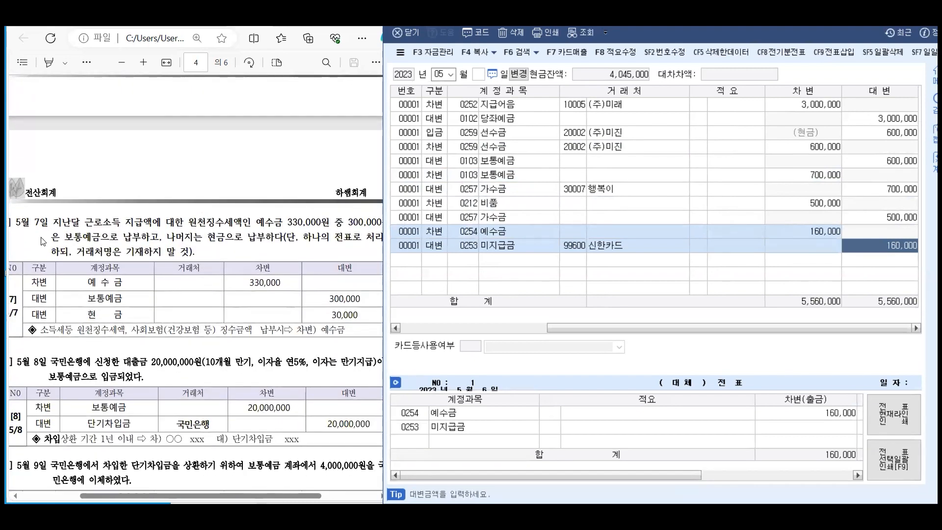
pyautogui.scroll(-2, 115, 260)
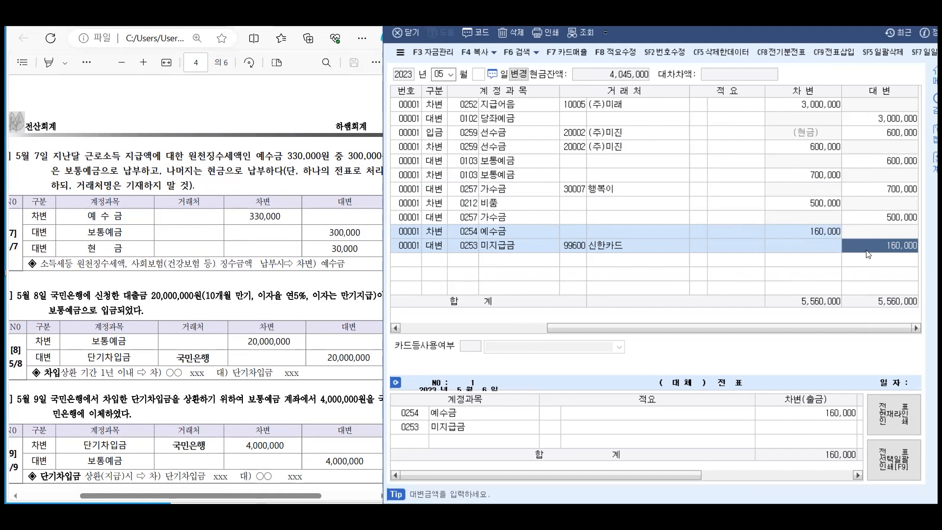
pyautogui.press('Return')
pyautogui.write('7')
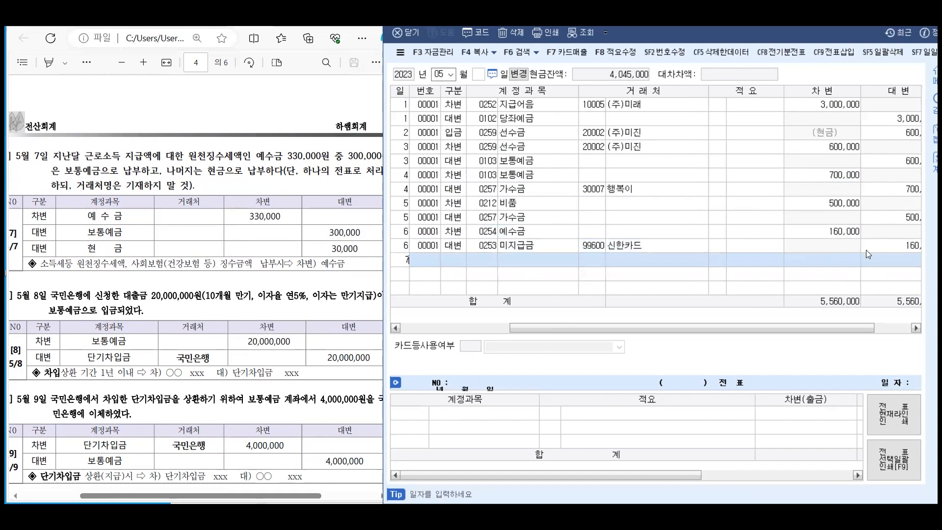
pyautogui.press('Return')
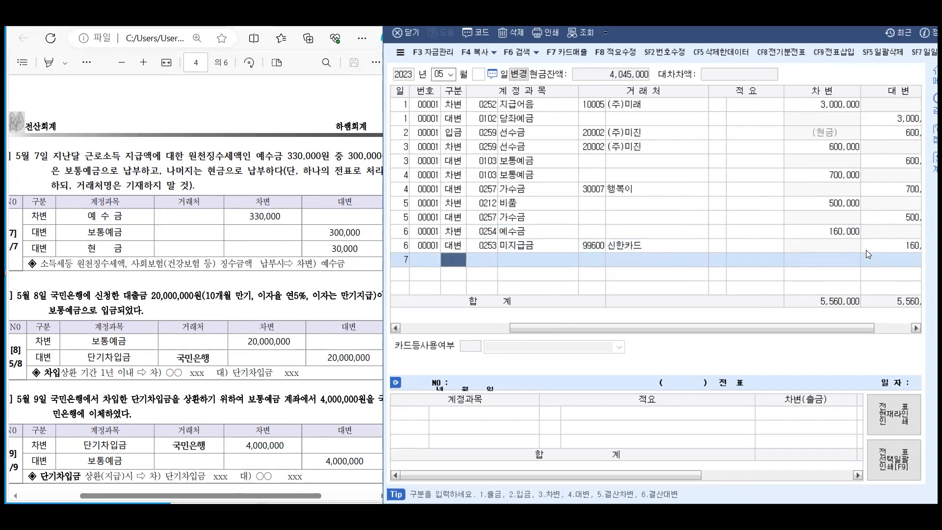
pyautogui.write('3')
pyautogui.press('Return')
pyautogui.write('예수')
pyautogui.press('Return')
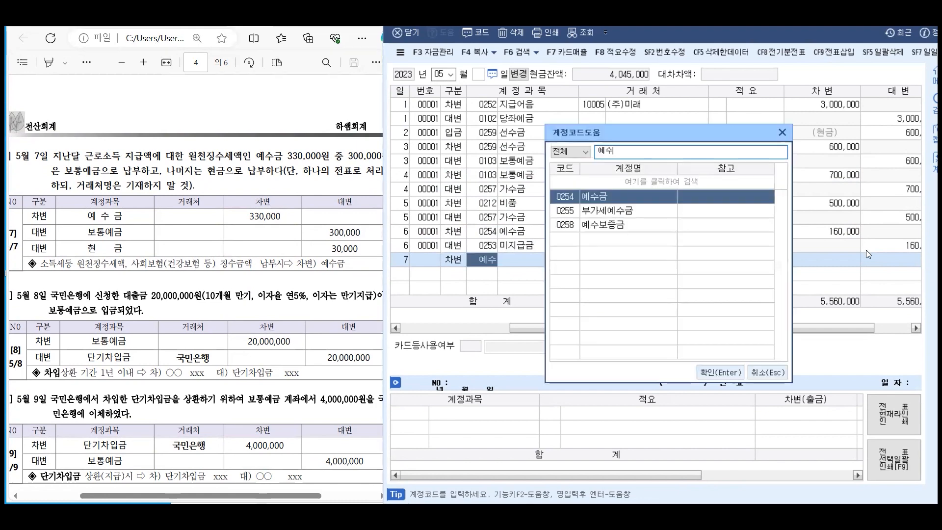
pyautogui.press('Return')
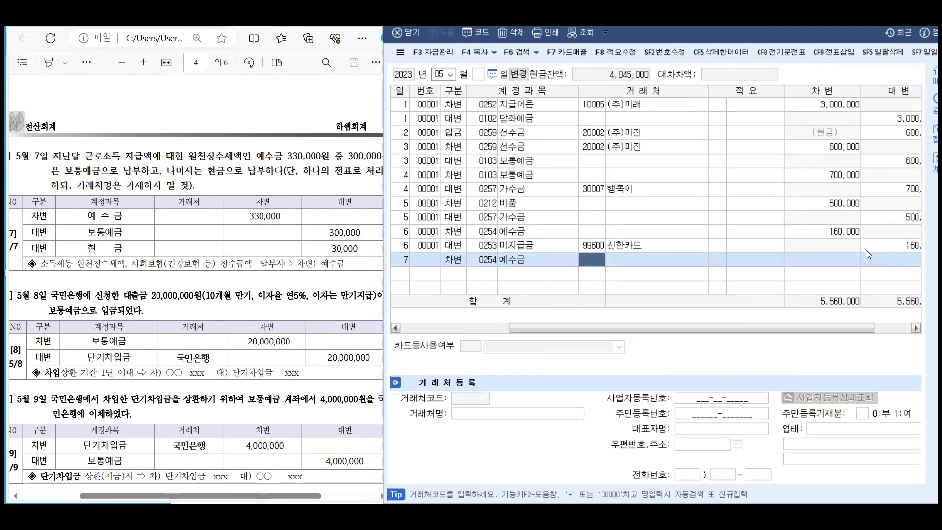
# - Set the day 7 예수금 line's debit amount to 330,000, leaving the partner and description blank
pyautogui.press('Return')
pyautogui.press('Return')
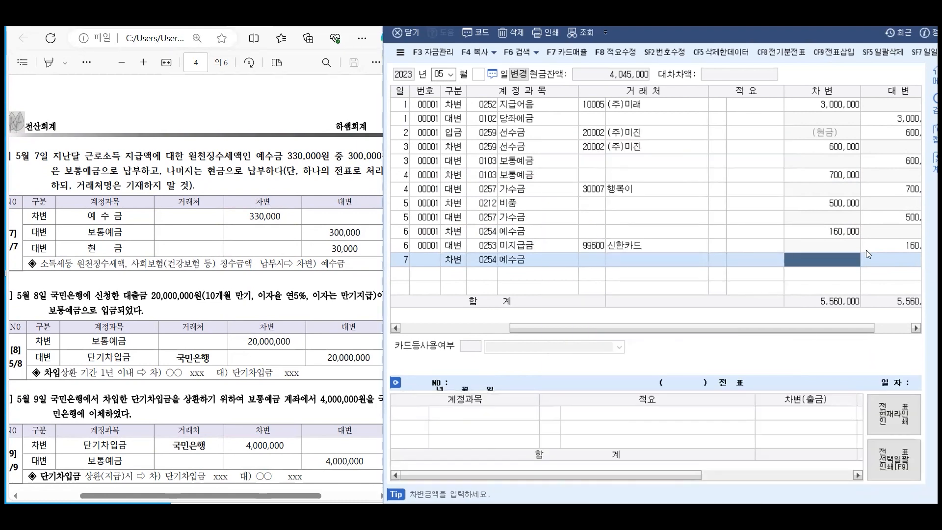
pyautogui.write('330000')
pyautogui.press('Return')
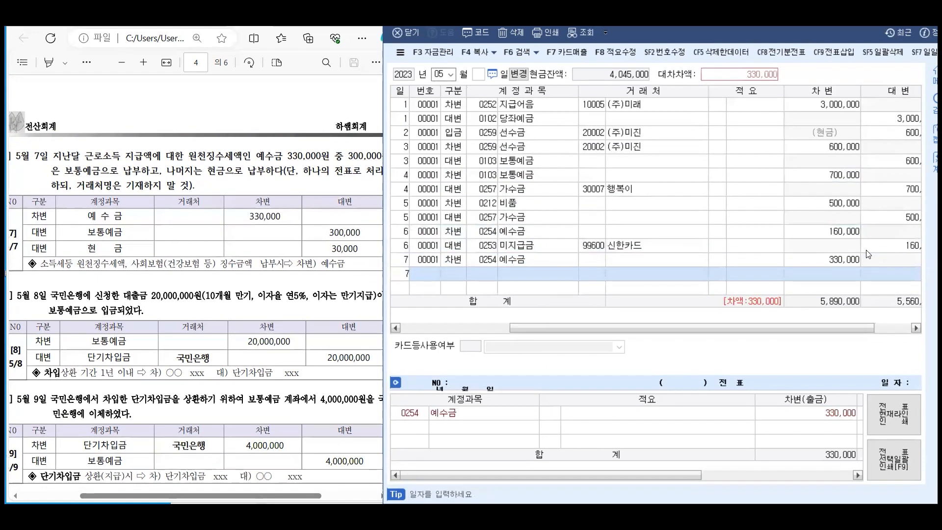
# - Add a day 7 credit (대변) line with account 0103 보통예금 for 300,000, without a partner or description
pyautogui.write('7')
pyautogui.press('Return')
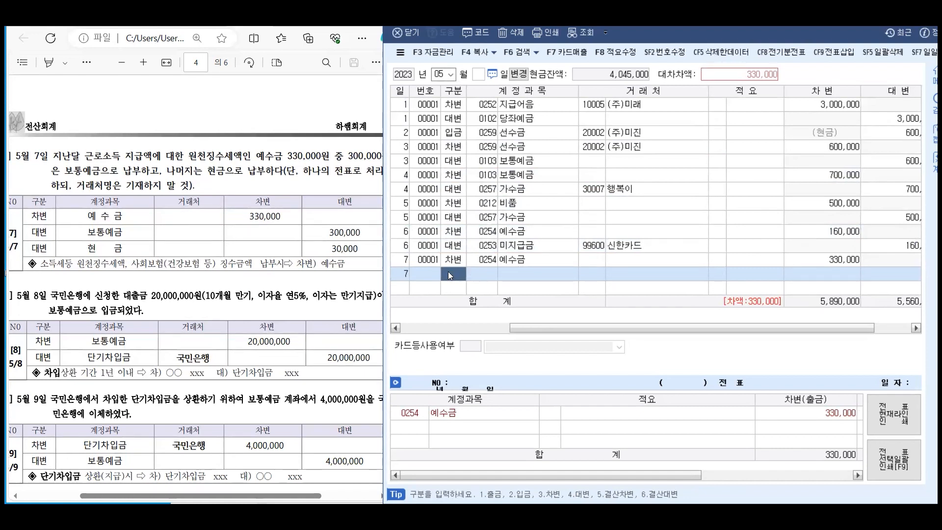
pyautogui.write('4')
pyautogui.press('Return')
pyautogui.write('103')
pyautogui.press('Return')
pyautogui.press('Return')
pyautogui.press('Return')
pyautogui.press('Return')
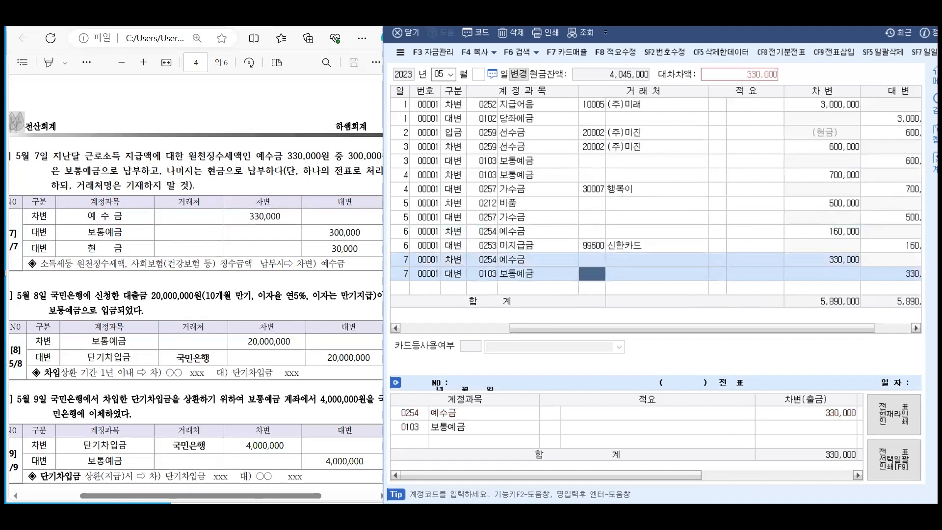
pyautogui.write('3000000')
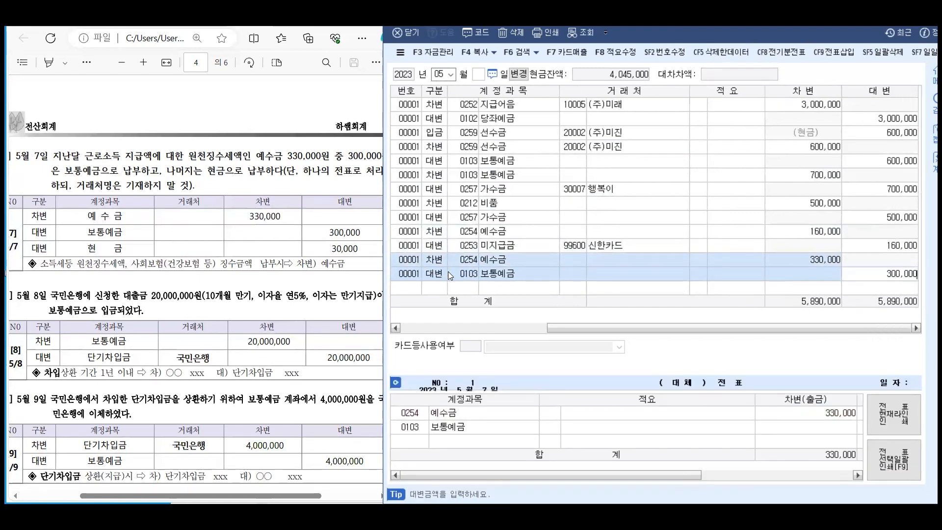
pyautogui.press('Return')
# - Add a second day 7 credit (대변) line with account 0101 현금 for the remaining 30,000, without a description
pyautogui.press('Return')
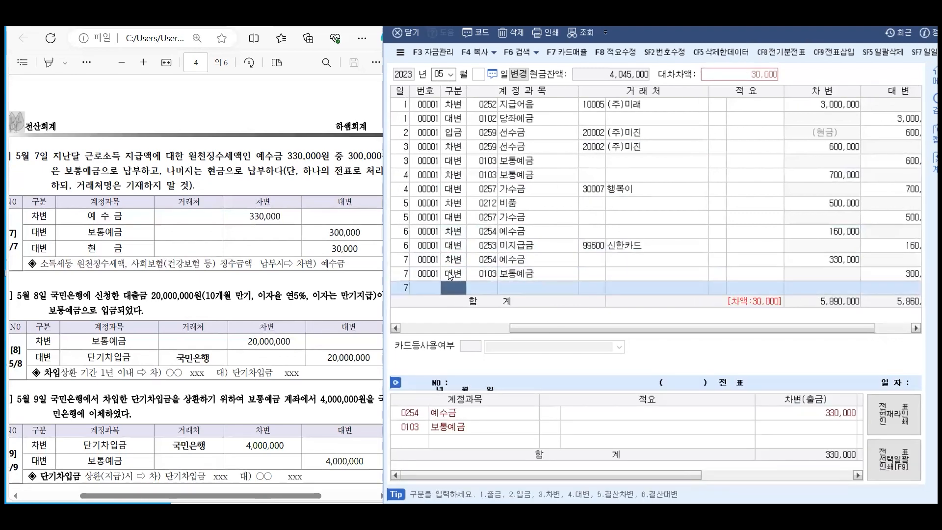
pyautogui.write('4')
pyautogui.press('Return')
pyautogui.write('현금')
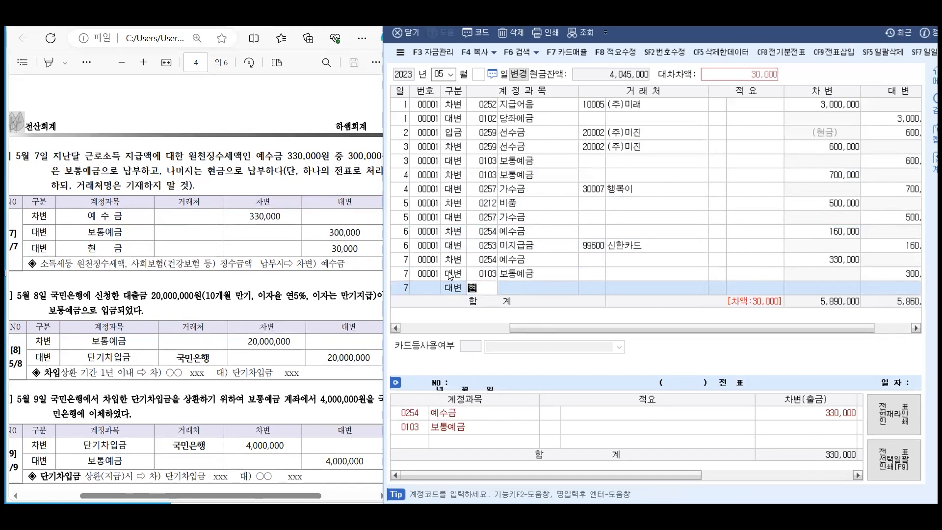
pyautogui.press('Return')
pyautogui.press('Return')
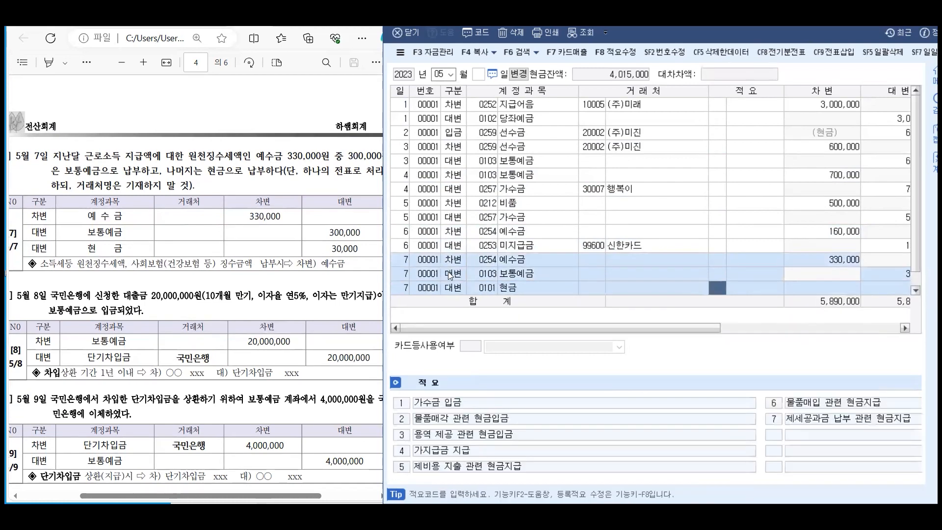
pyautogui.press('Return')
pyautogui.press('Return')
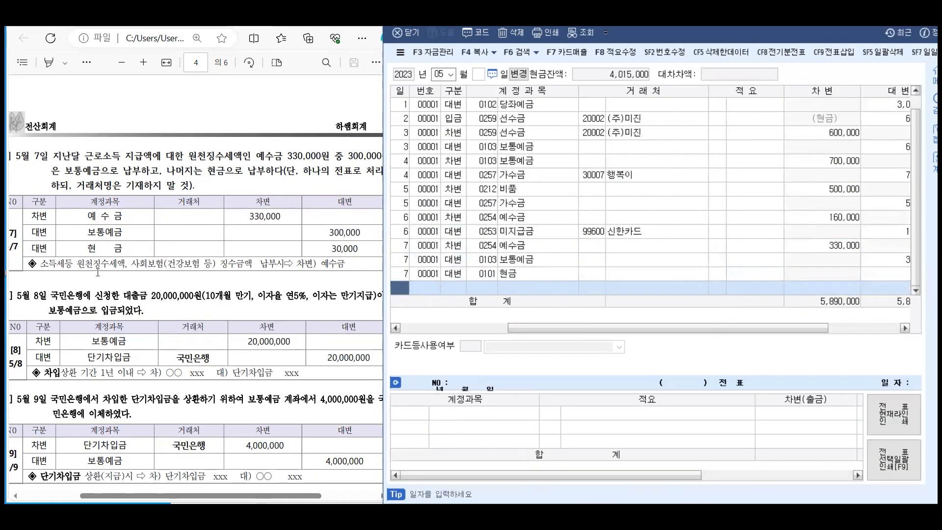
# - Check the May 8 transaction in the PDF and add its day 8 debit (차변) line with account 0103 보통예금 for 20,000,000
pyautogui.scroll(-4, 113, 255)
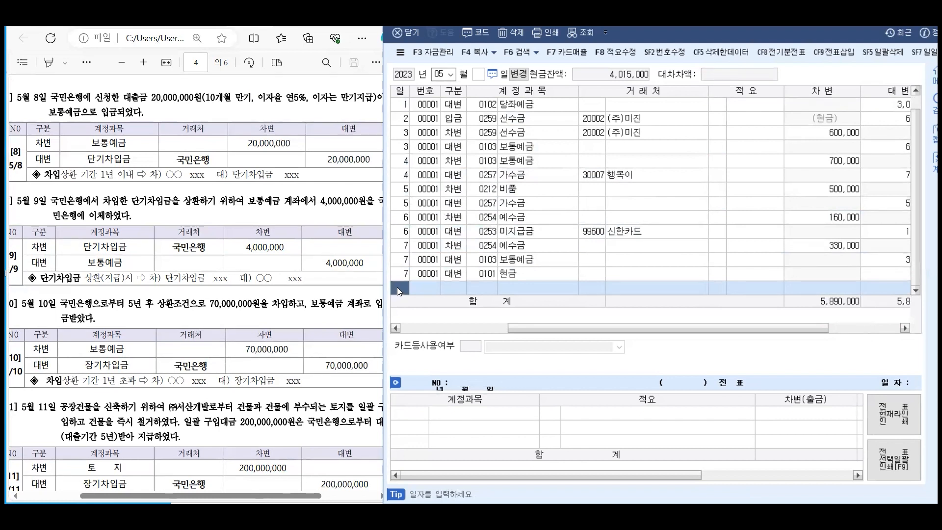
pyautogui.write('8')
pyautogui.press('Return')
pyautogui.write('3')
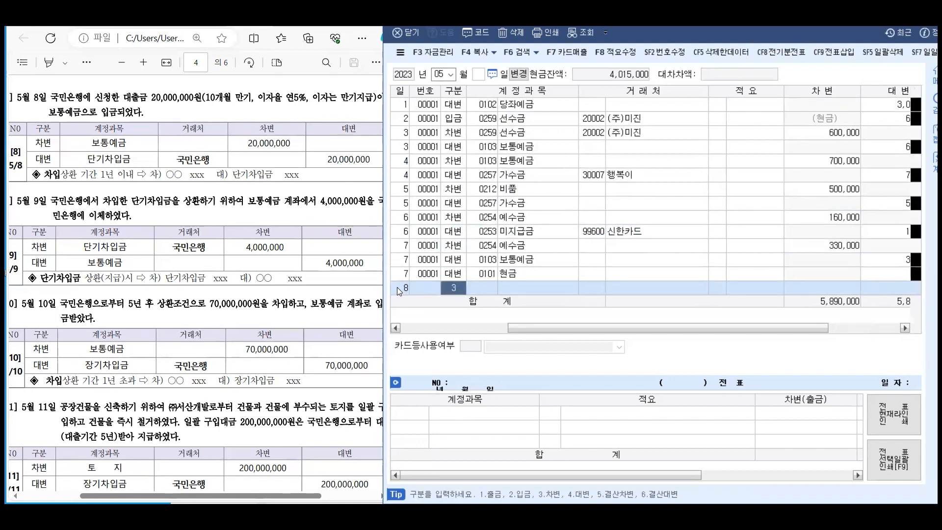
pyautogui.press('Return')
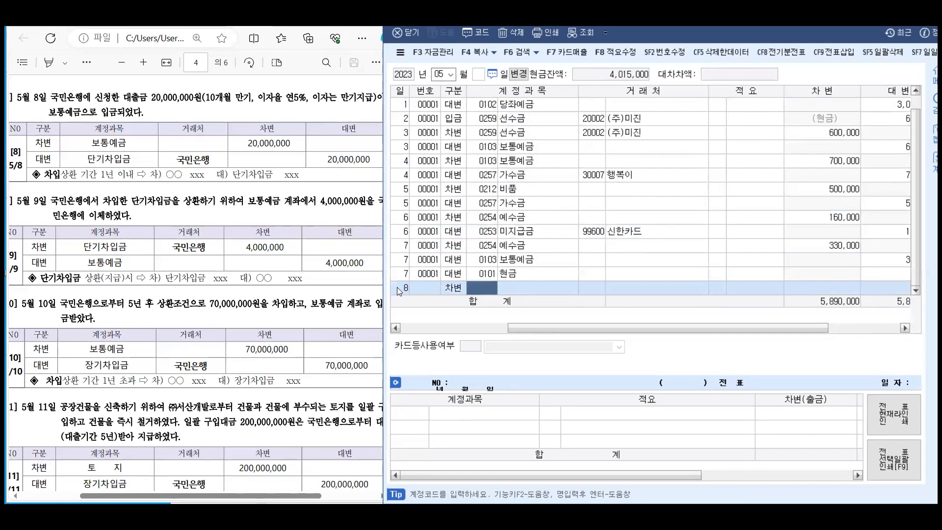
pyautogui.write('103')
pyautogui.press('Return')
pyautogui.press('Return')
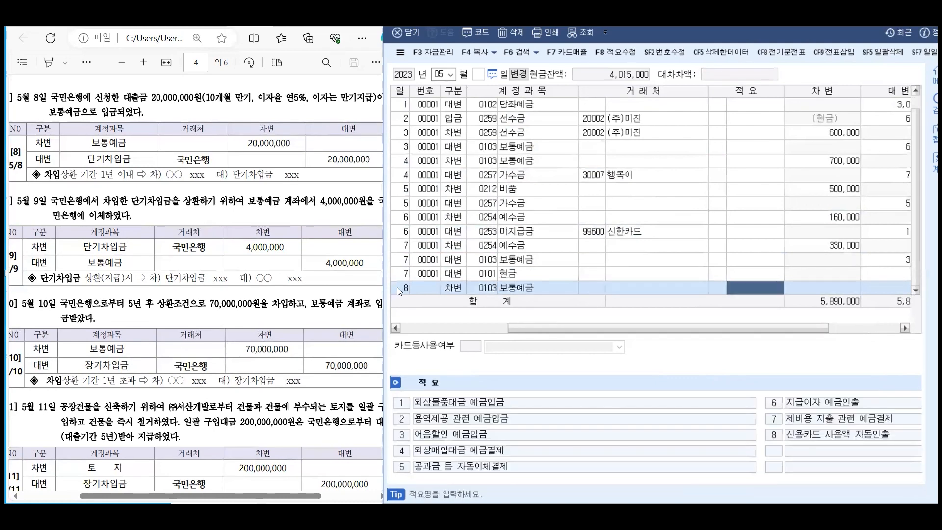
pyautogui.press('Return')
pyautogui.write('20')
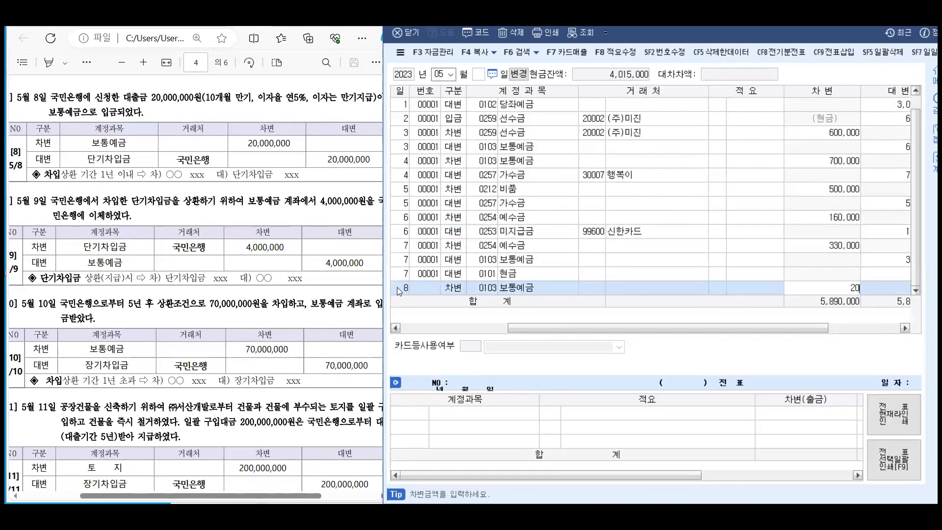
pyautogui.write(',000,000')
pyautogui.press('Return')
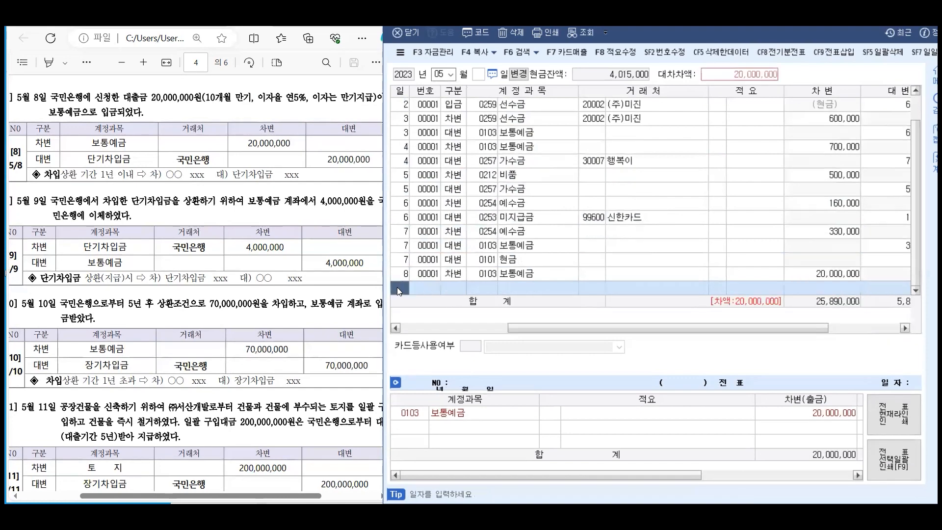
# - Add a day 8 credit (대변) line with account 0260 단기차입금
pyautogui.write('4단기')
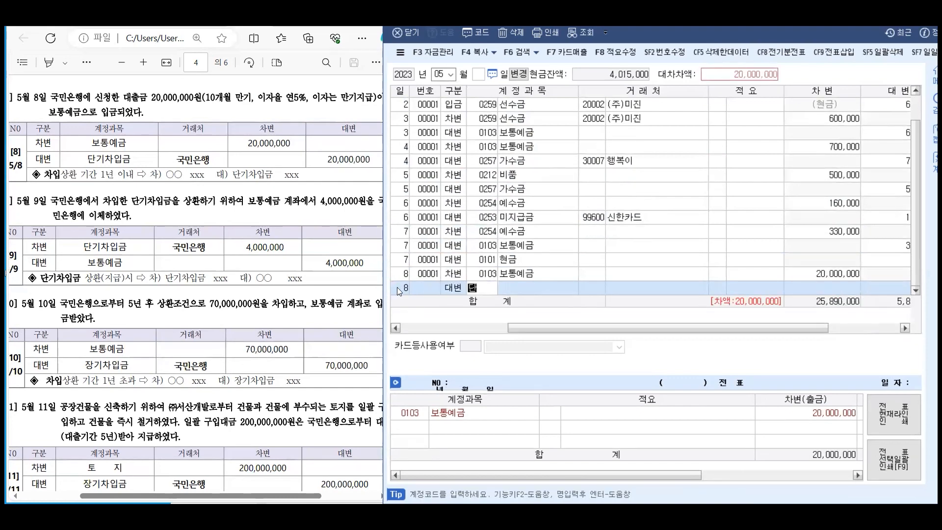
pyautogui.press('Return')
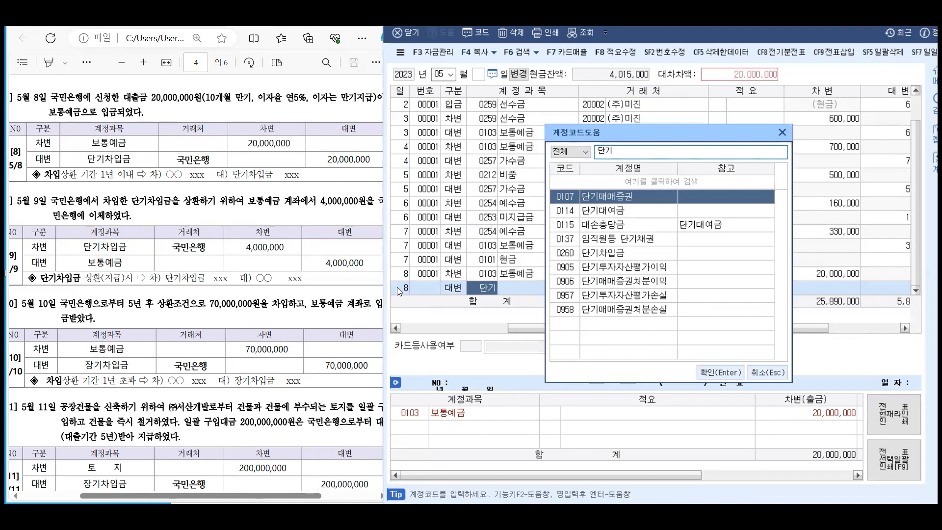
pyautogui.press('Down')
pyautogui.press('Down')
pyautogui.press('Down')
pyautogui.press('Down')
pyautogui.press('Return')
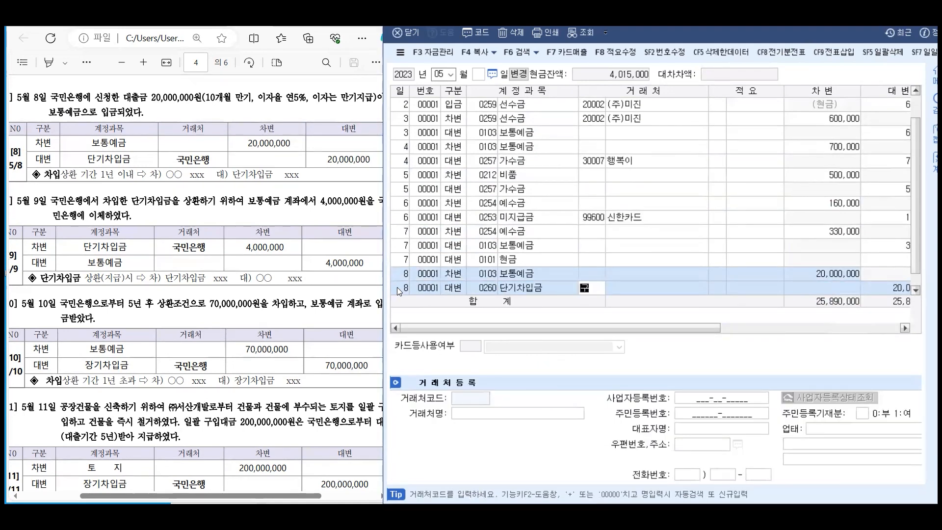
# - Assign partner 국민은행/보통 to the day 8 단기차입금 line, leave its description blank and accept 20,000,000 as the credit amount
pyautogui.write('국민')
pyautogui.press('Return')
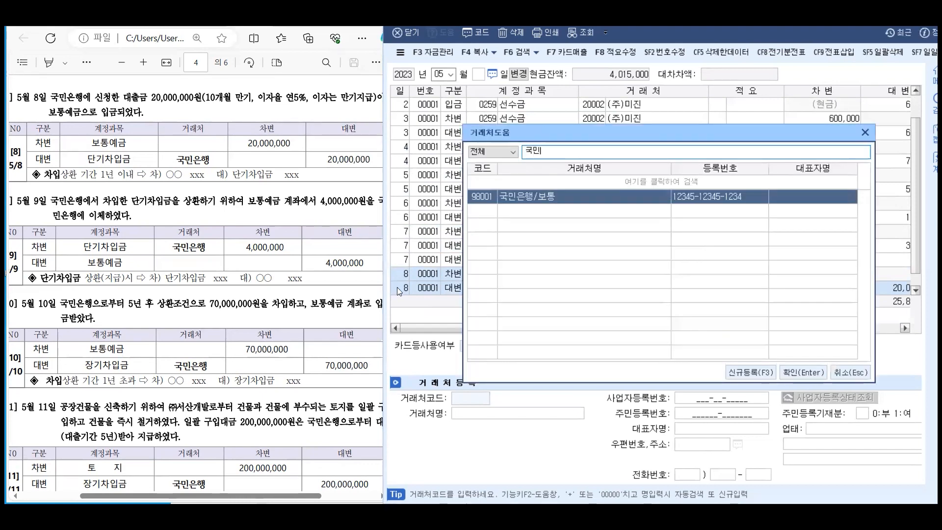
pyautogui.press('Return')
pyautogui.press('Return')
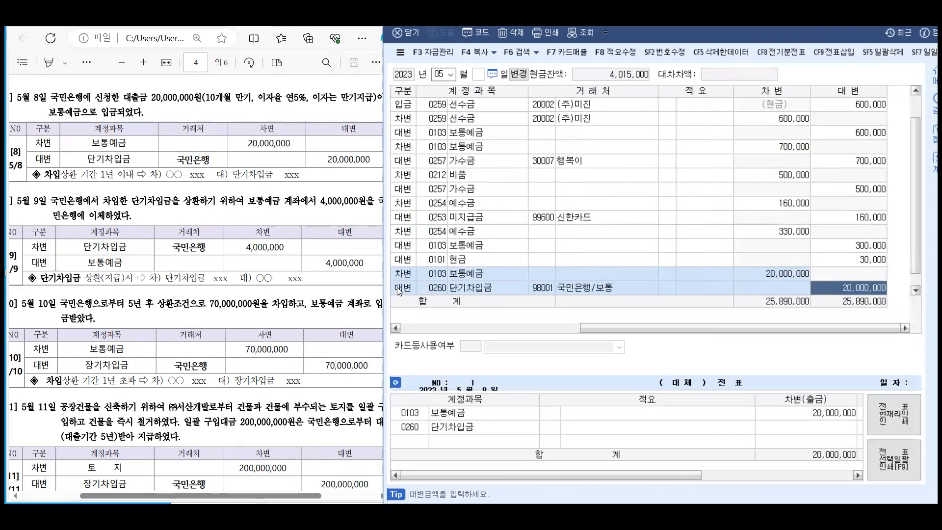
pyautogui.press('Return')
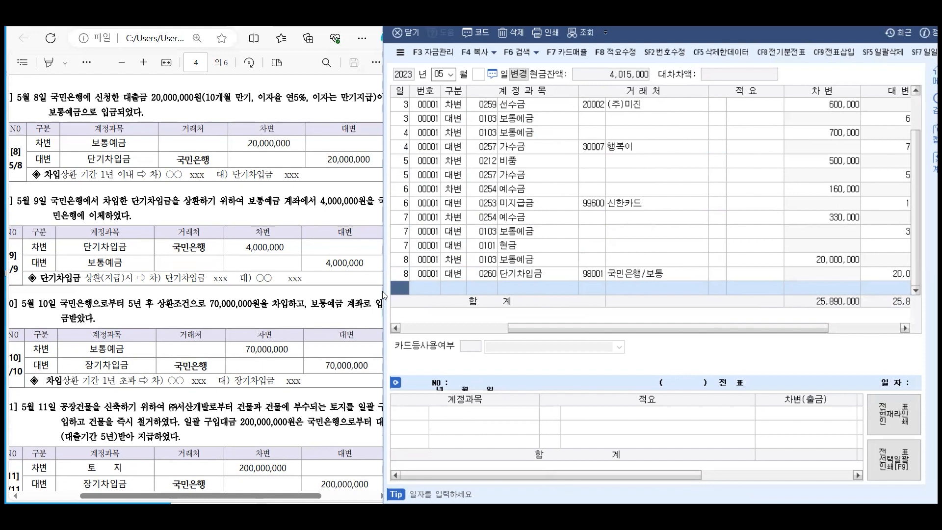
# - Add a day 9 debit (차변) line with account 0260 단기차입금
pyautogui.write('9')
pyautogui.press('Return')
pyautogui.write('3')
pyautogui.press('Return')
pyautogui.write('단기')
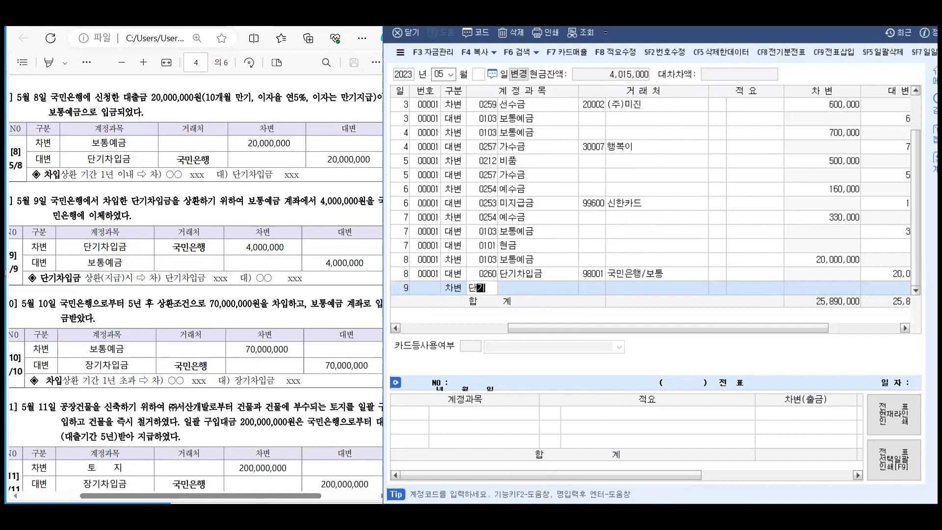
pyautogui.press('Return')
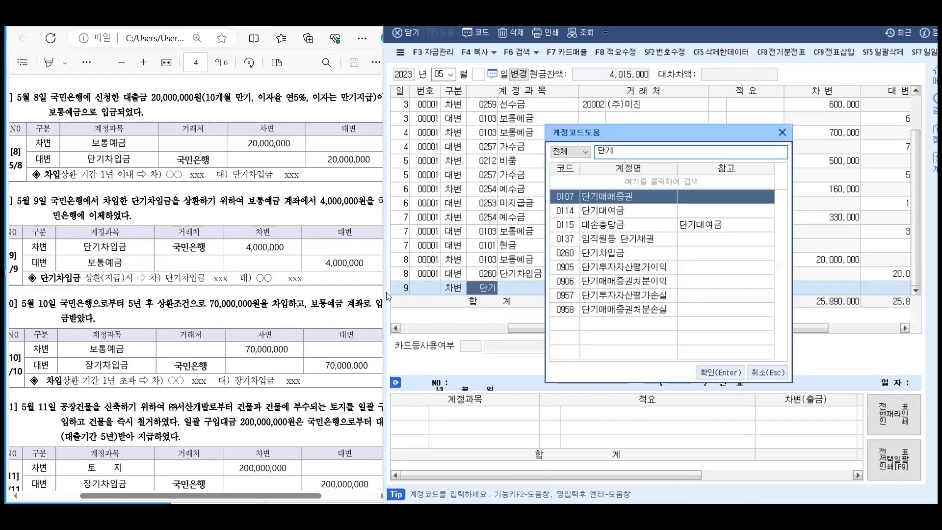
pyautogui.press('Down')
pyautogui.press('Down')
pyautogui.press('Down')
pyautogui.press('Down')
pyautogui.press('Return')
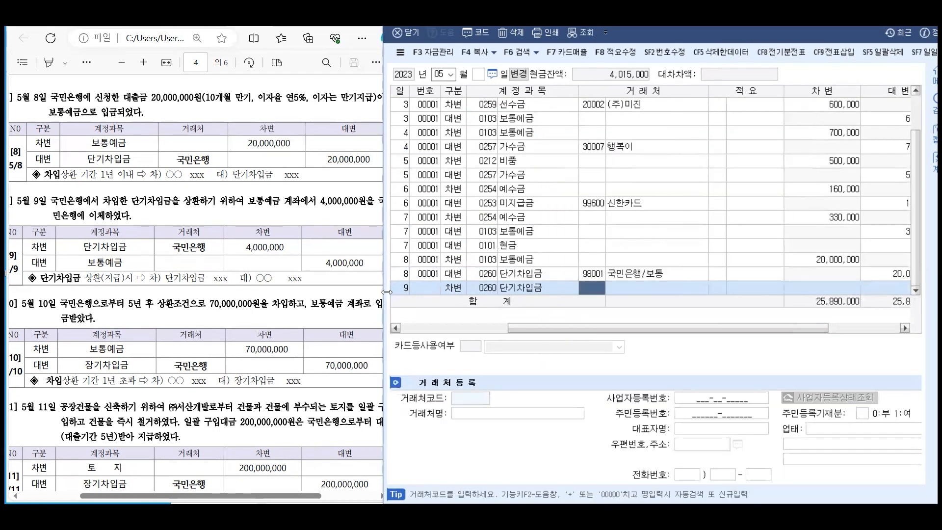
# - Assign partner 국민은행/보통 to the day 9 단기차입금 line and set its debit amount to 4,000,000, without a description
pyautogui.write('국민')
pyautogui.press('Return')
pyautogui.press('Return')
pyautogui.press('Return')
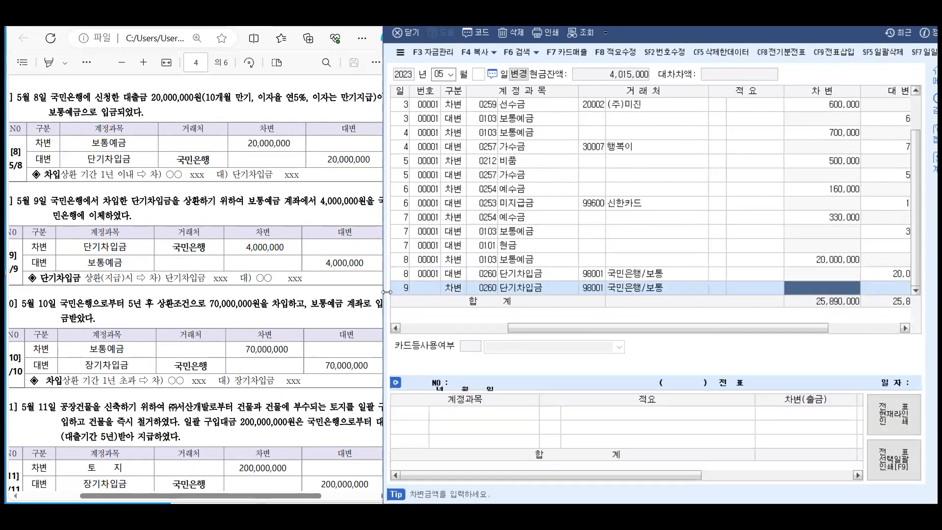
pyautogui.write('4000000')
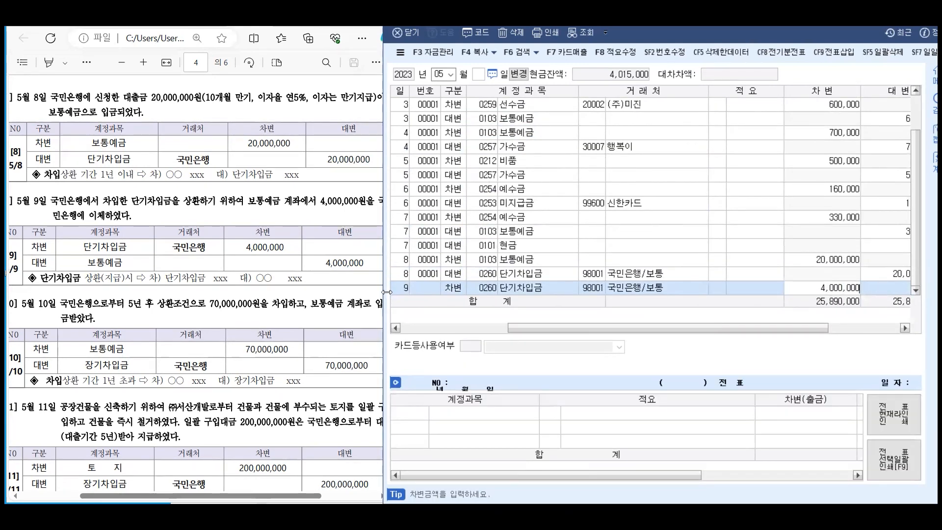
pyautogui.press('Return')
# - Add a day 9 credit (대변) line with account 0103 보통예금 for 4,000,000, without a partner or description
pyautogui.write('4')
pyautogui.press('Return')
pyautogui.write('103')
pyautogui.press('Return')
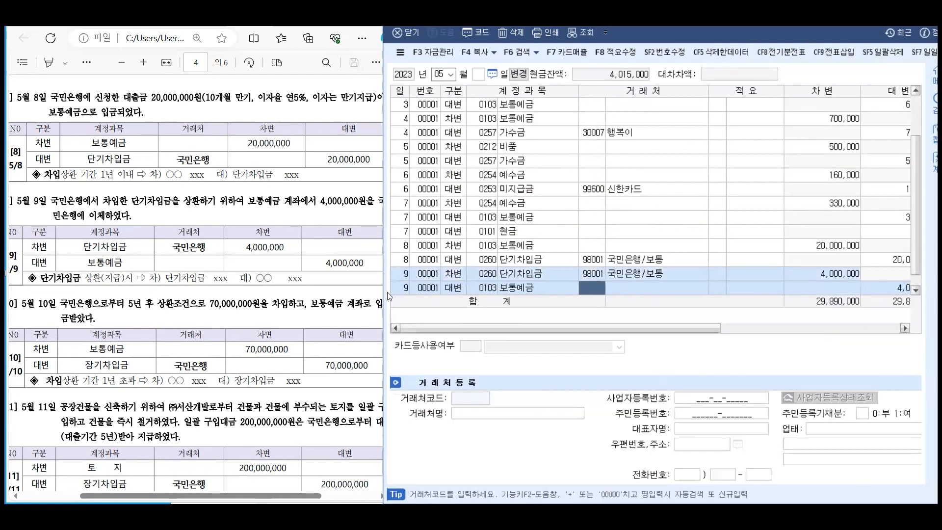
pyautogui.press('Return')
pyautogui.press('Return')
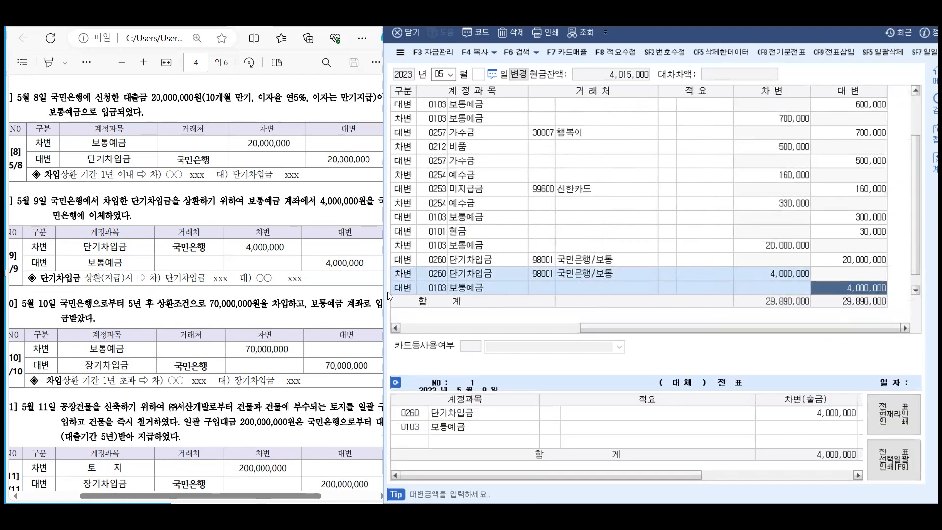
pyautogui.press('Return')
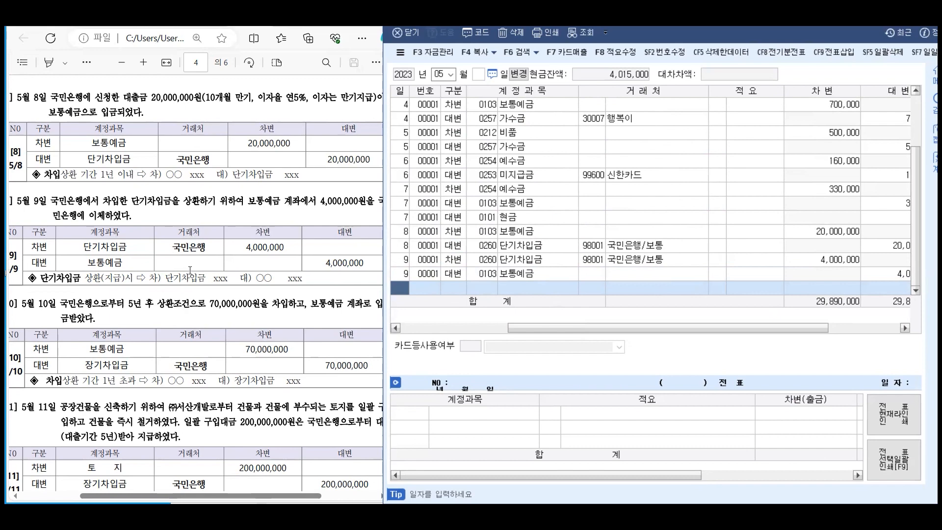
# - Check the May 10 transaction in the PDF and add a day 10 debit (차변) line with account 0103 보통예금
pyautogui.scroll(-5, 111, 294)
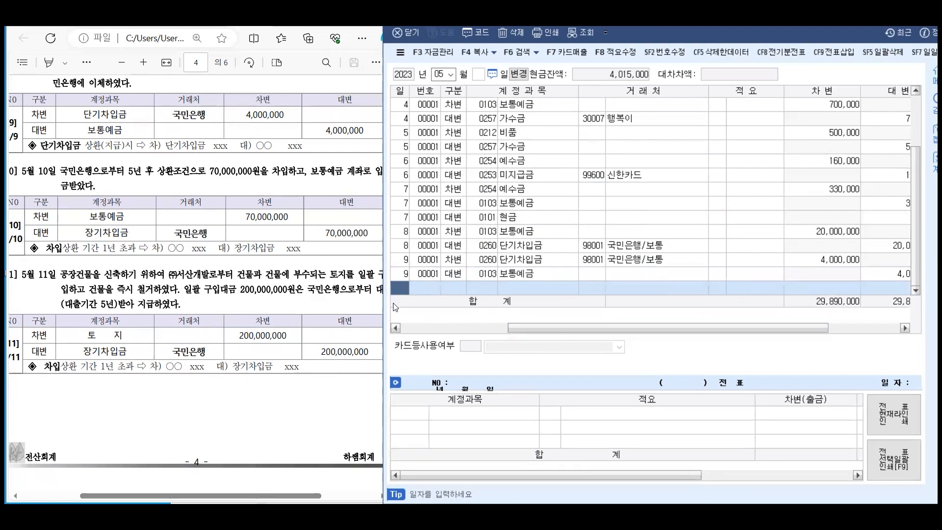
pyautogui.click(407, 287)
pyautogui.write('10')
pyautogui.press('Return')
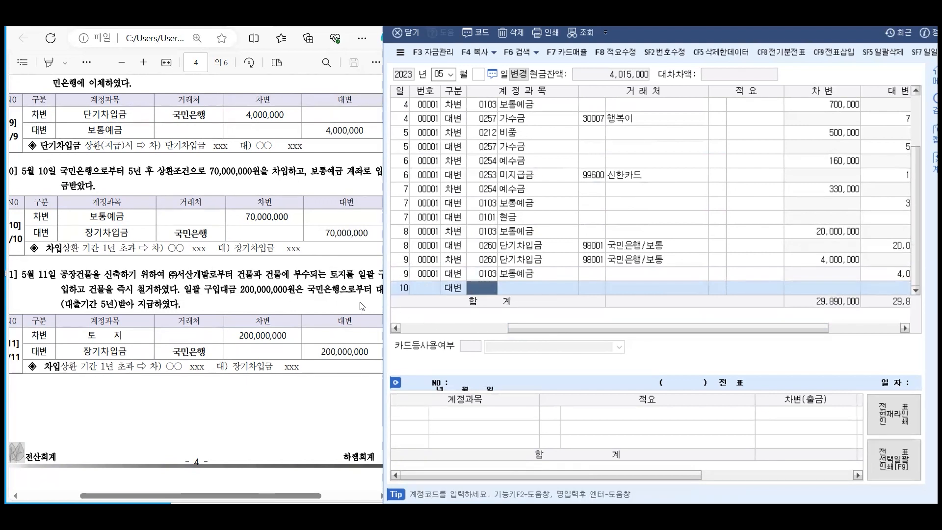
pyautogui.write('4')
pyautogui.write('3')
pyautogui.press('Return')
pyautogui.write('10')
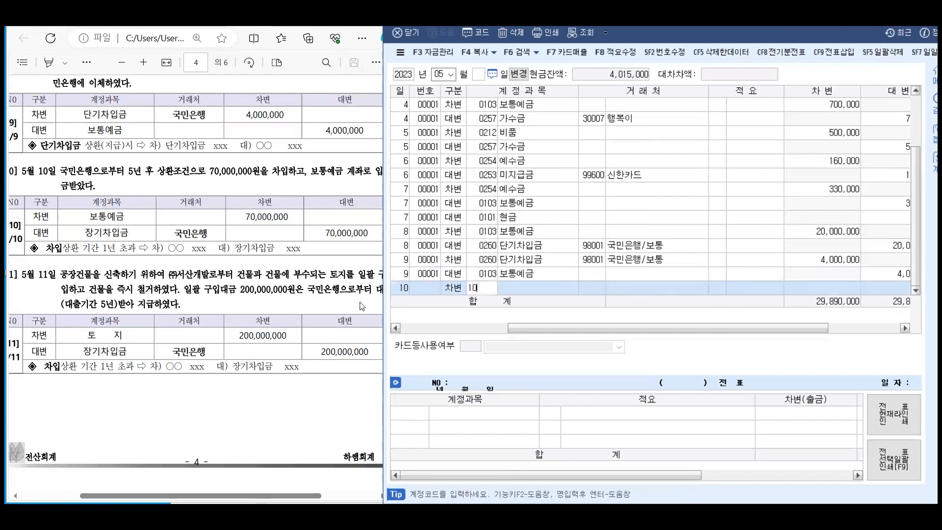
pyautogui.write('3')
pyautogui.press('Return')
# - Set the day 10 보통예금 line's debit amount to 70,000,000, leaving the partner and description blank
pyautogui.press('Return')
pyautogui.press('Return')
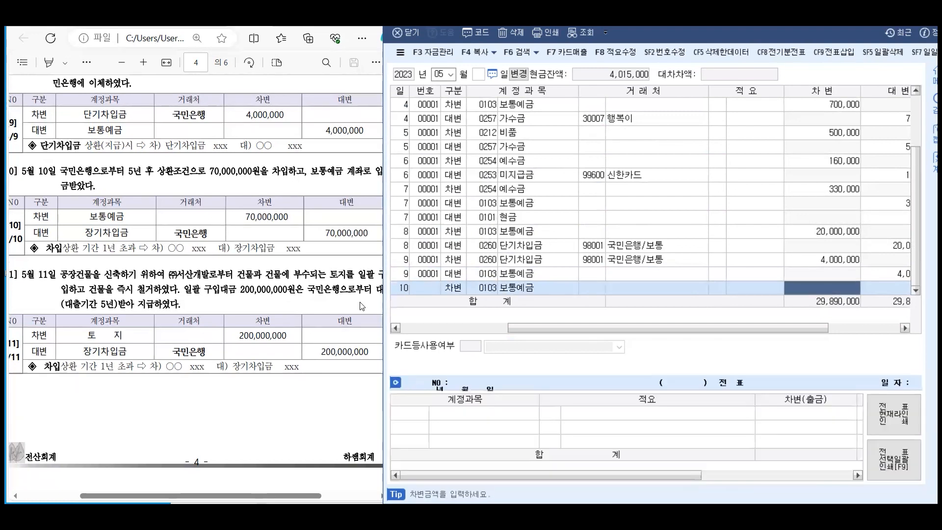
pyautogui.write('70000000')
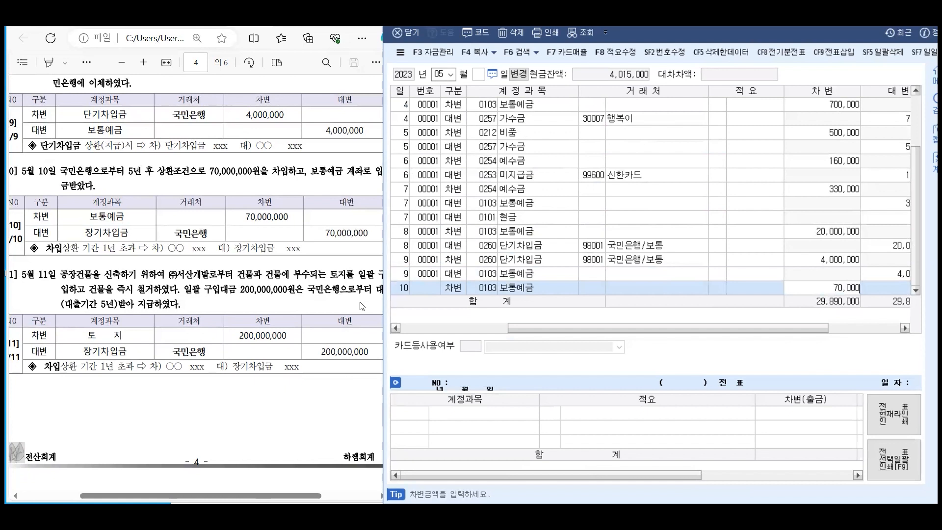
pyautogui.press('Return')
# - Add a day 10 credit (대변) line with account 0293 장기차입금, found by searching the accounts for 장기
pyautogui.press('Return')
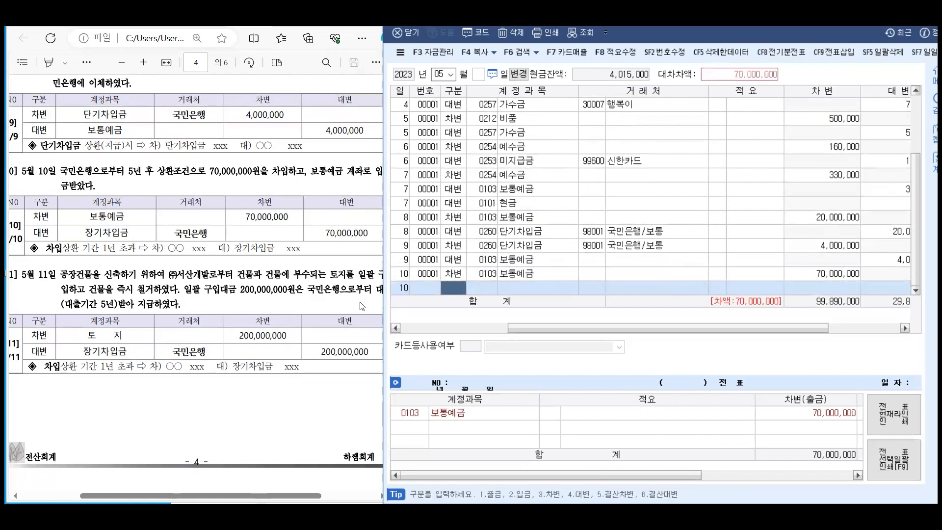
pyautogui.write('4')
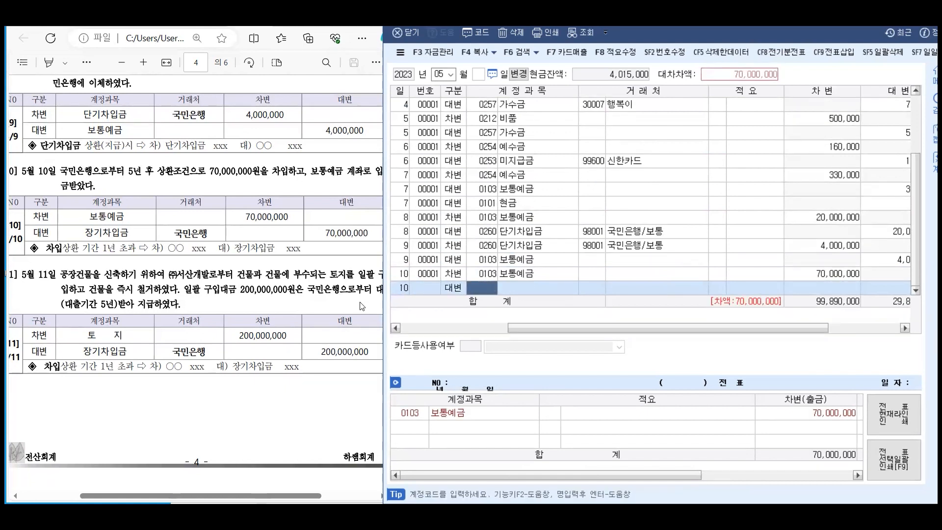
pyautogui.write('장기')
pyautogui.press('Return')
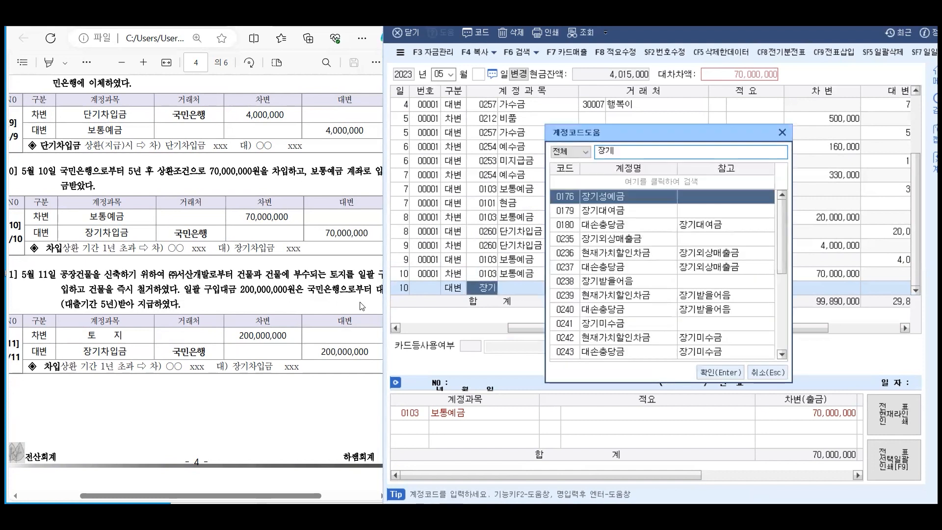
pyautogui.press('Down')
pyautogui.press('Down')
pyautogui.press('Down')
pyautogui.press('Down')
pyautogui.press('Down')
pyautogui.press('Down')
pyautogui.press('Down')
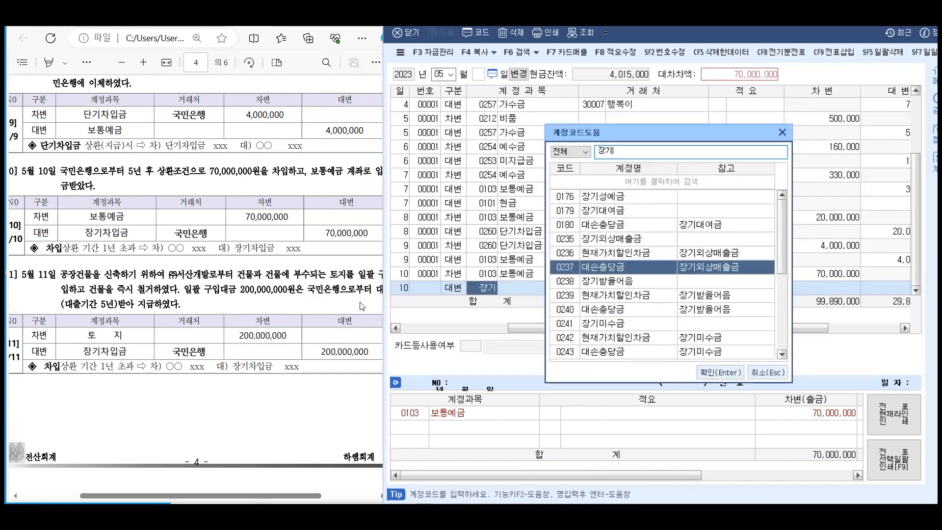
pyautogui.press('Down')
pyautogui.press('Down')
pyautogui.press('Down')
pyautogui.press('Down')
pyautogui.press('Down')
pyautogui.press('Down')
pyautogui.press('Down')
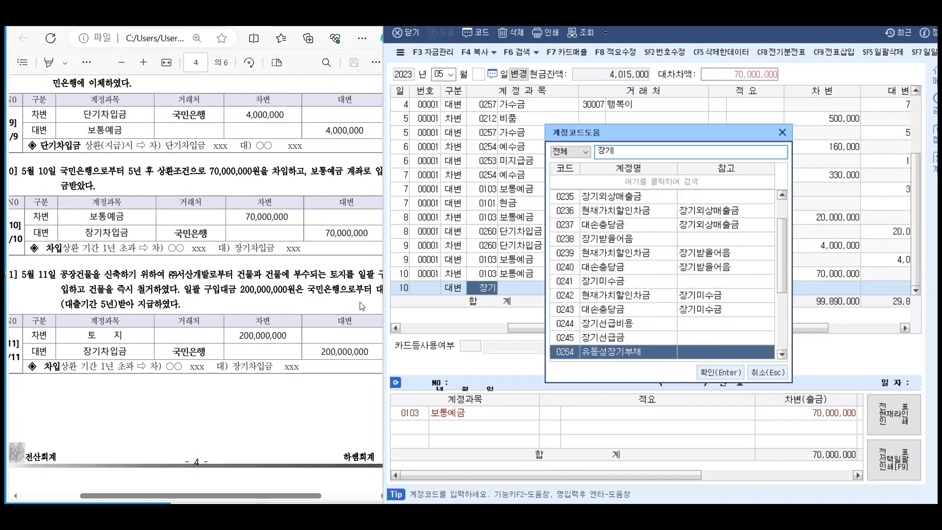
pyautogui.press('Down')
pyautogui.press('Down')
pyautogui.press('Up')
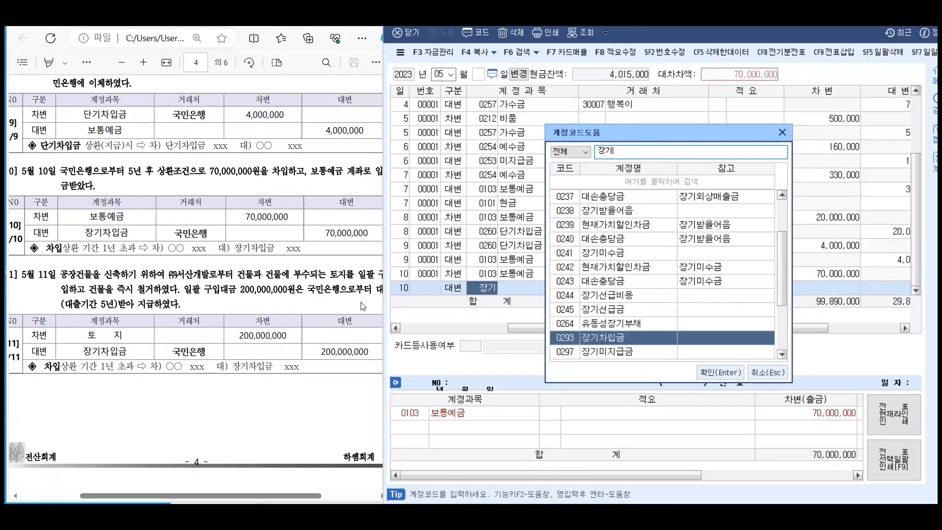
pyautogui.press('Return')
# - Assign partner 국민은행/보통 to the day 10 장기차입금 line, leave its description blank and accept 70,000,000 as the credit amount
pyautogui.write('국민')
pyautogui.press('Return')
pyautogui.press('Return')
pyautogui.press('Return')
pyautogui.press('Return')
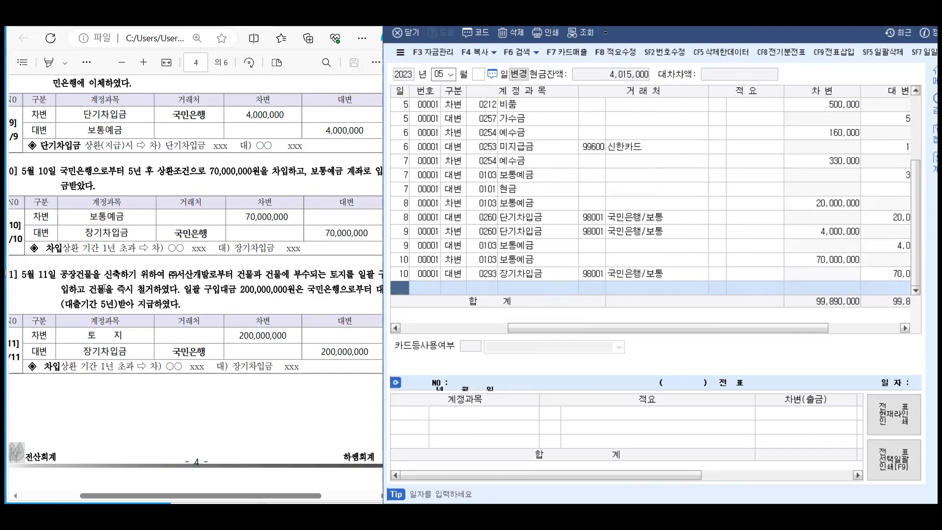
# - Check the May 11 transaction in the PDF and add a day 11 debit (차변) line with account 0201 토지
pyautogui.scroll(-3, 106, 289)
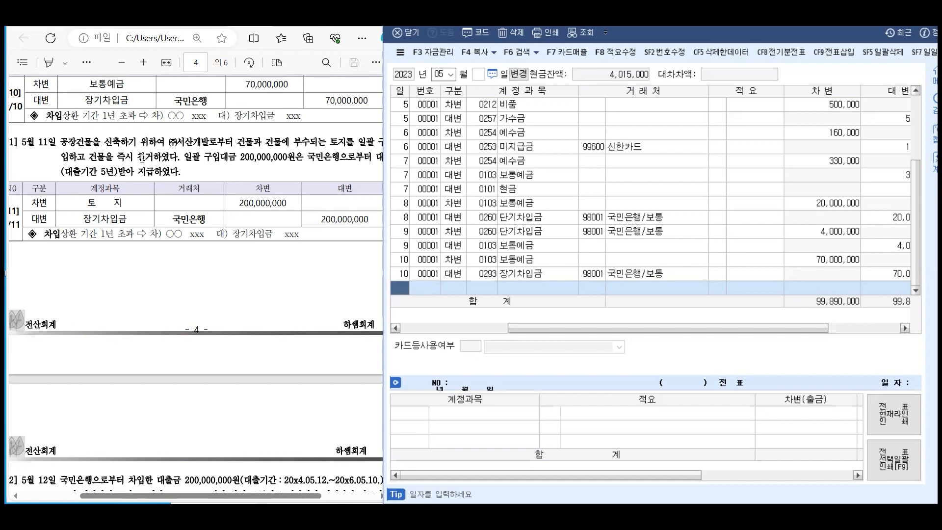
pyautogui.write('11')
pyautogui.press('Return')
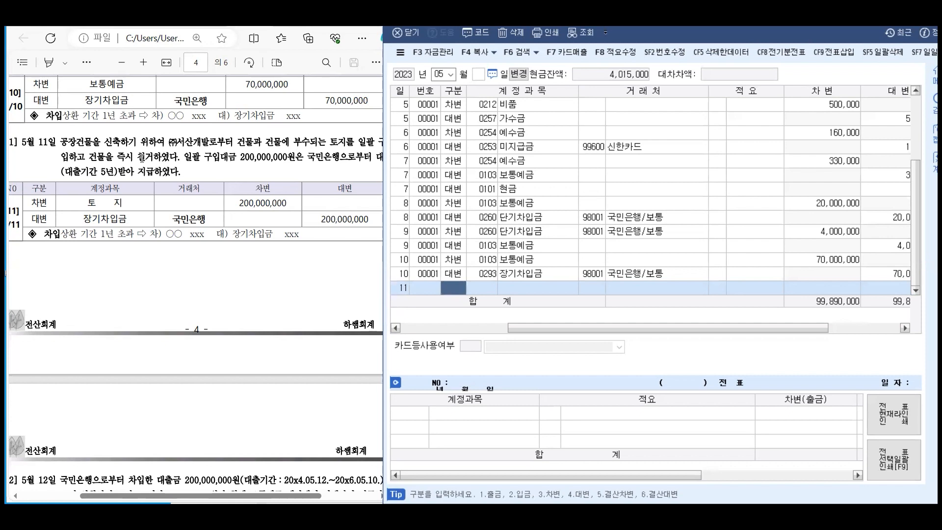
pyautogui.write('3')
pyautogui.press('Return')
pyautogui.write('201')
pyautogui.press('Return')
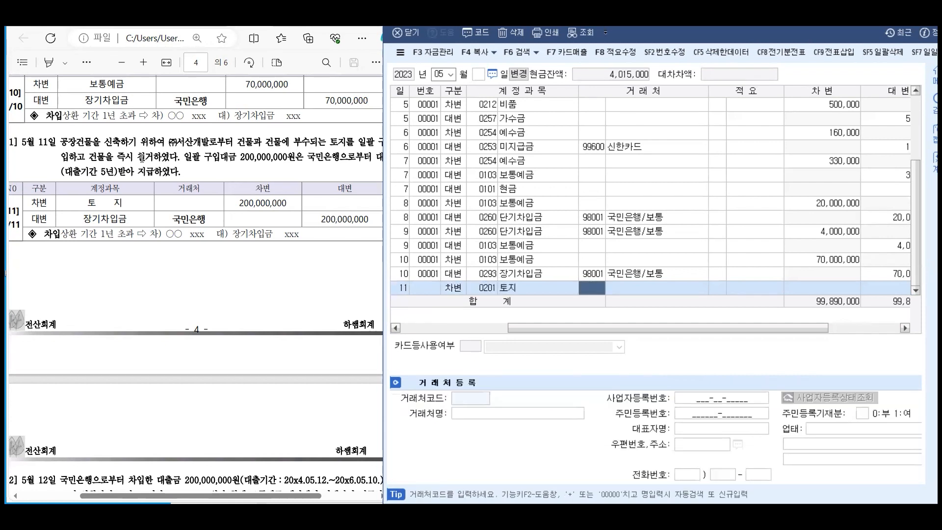
# - Set the day 11 토지 line's debit amount to 200,000,000, leaving the partner and description blank
pyautogui.press('Return')
pyautogui.press('Return')
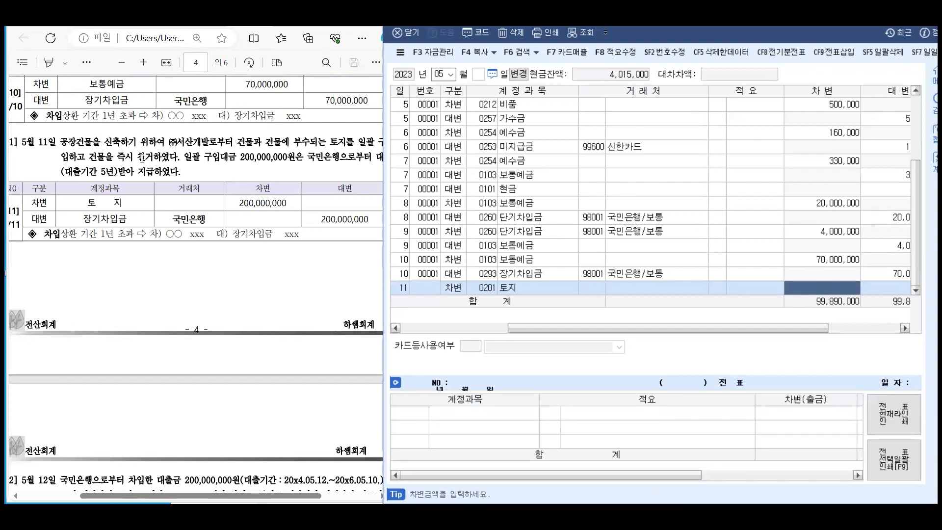
pyautogui.write('200000000')
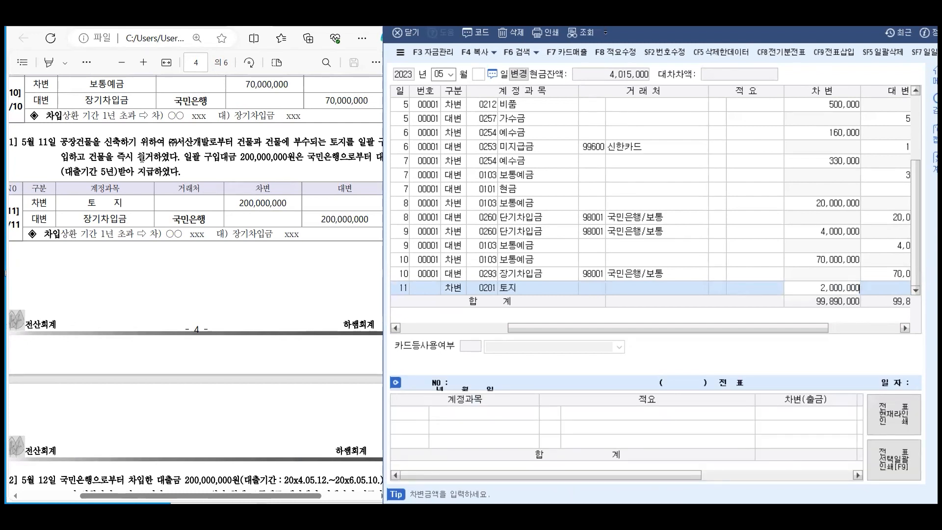
pyautogui.press('Return')
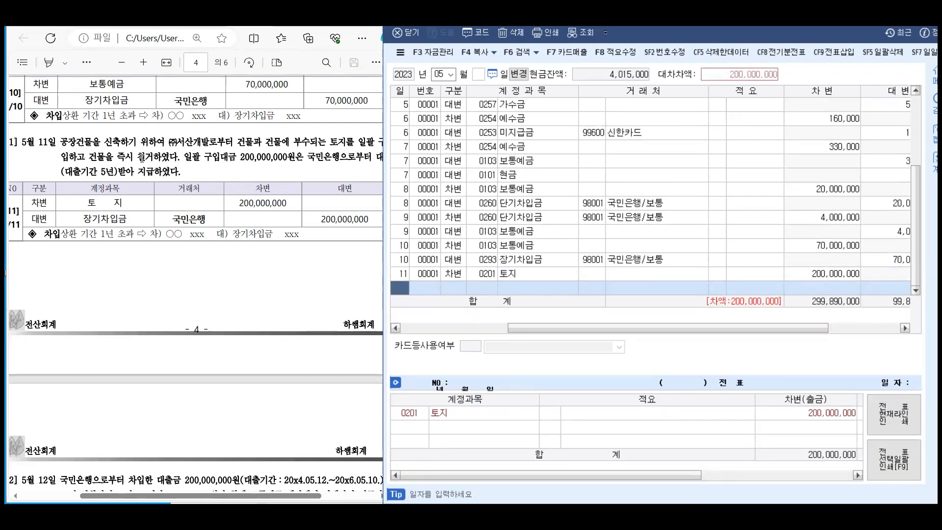
# - Add a day 11 credit (대변) line with account 0293 장기차입금, found by searching the accounts for 장기
pyautogui.press('Return')
pyautogui.write('4')
pyautogui.write('장기')
pyautogui.press('Return')
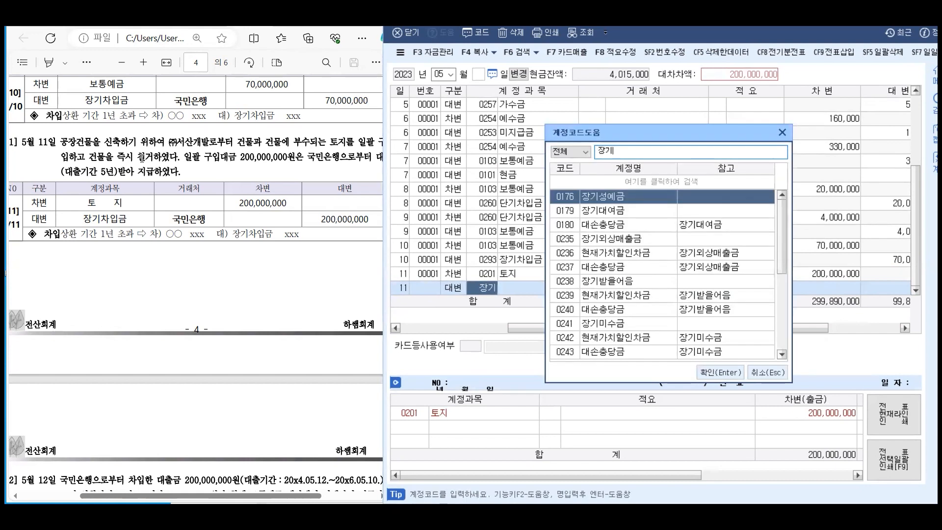
pyautogui.press('Down')
pyautogui.press('Down')
pyautogui.press('Down')
pyautogui.press('Down')
pyautogui.press('Down')
pyautogui.press('Down')
pyautogui.press('Down')
pyautogui.press('Down')
pyautogui.press('Down')
pyautogui.press('Down')
pyautogui.press('Down')
pyautogui.press('Down')
pyautogui.press('Down')
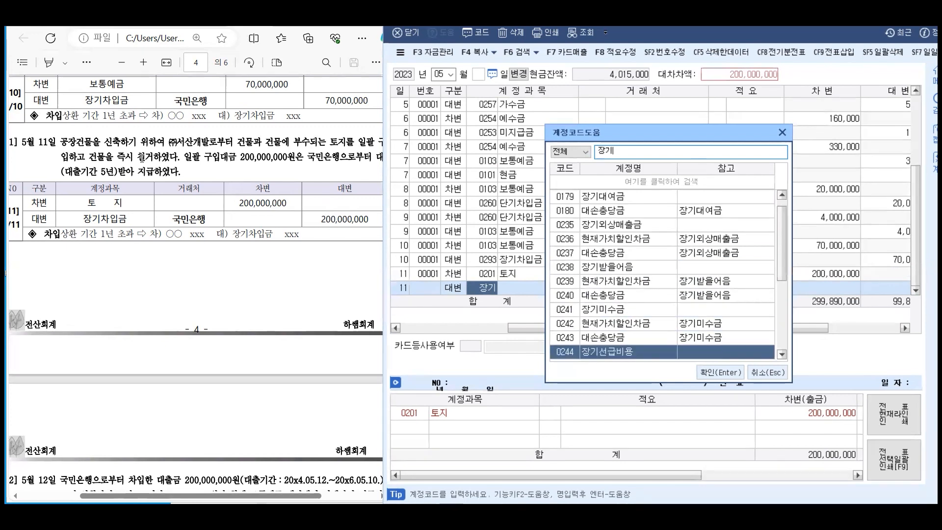
pyautogui.press('Down')
pyautogui.press('Down')
pyautogui.press('Down')
pyautogui.press('Down')
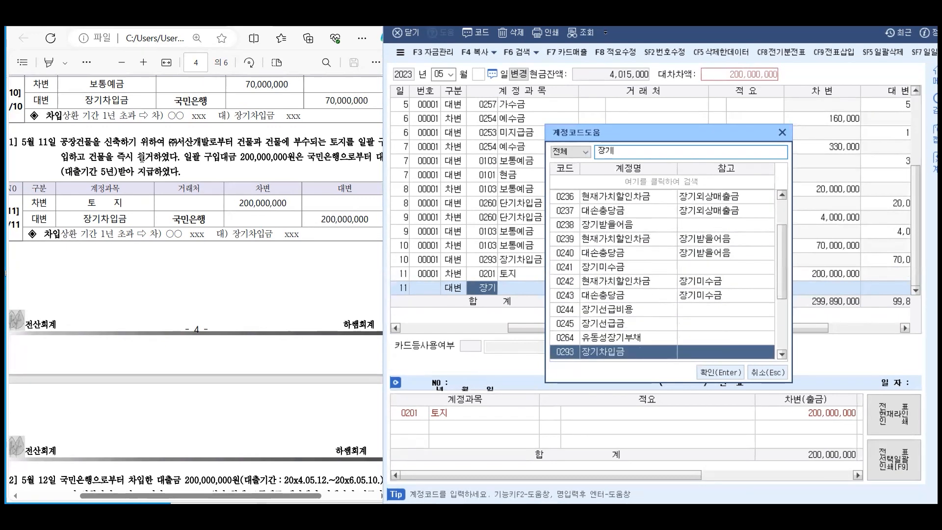
pyautogui.press('Return')
# - Assign partner 국민은행/보통 to the day 11 장기차입금 line, leave its description blank and accept 200,000,000 as the credit amount
pyautogui.write('ㅜㄲ')
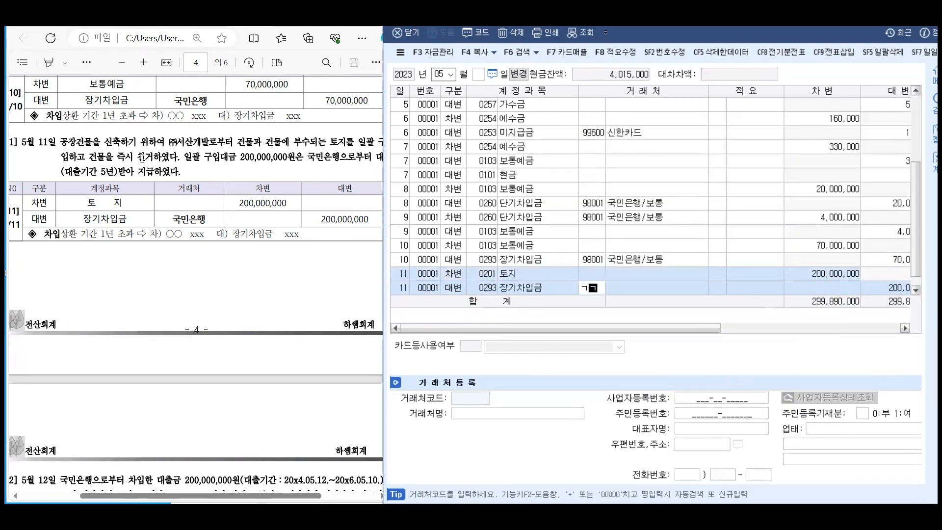
pyautogui.press('BackSpace')
pyautogui.press('BackSpace')
pyautogui.press('BackSpace')
pyautogui.write('ㄱㅜㄱㅁㅣㄴ')
pyautogui.press('Return')
pyautogui.press('Return')
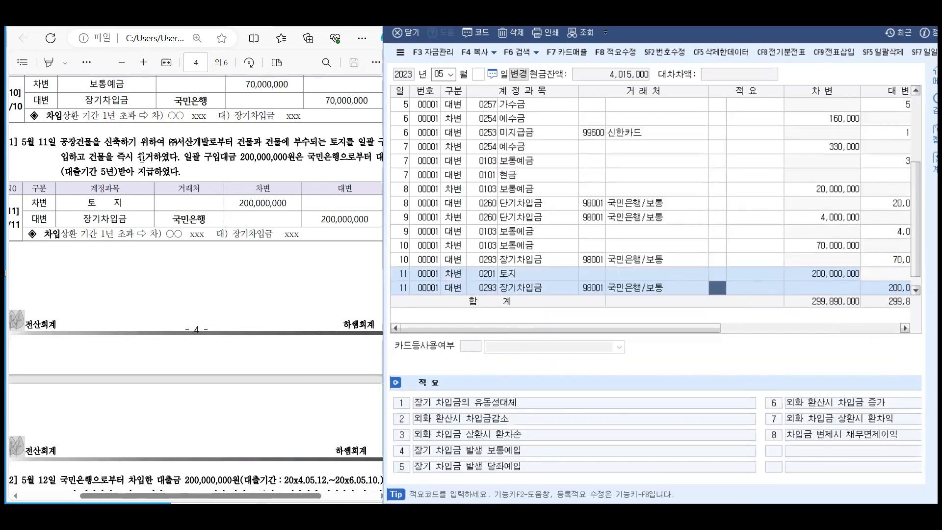
pyautogui.press('Return')
pyautogui.press('Return')
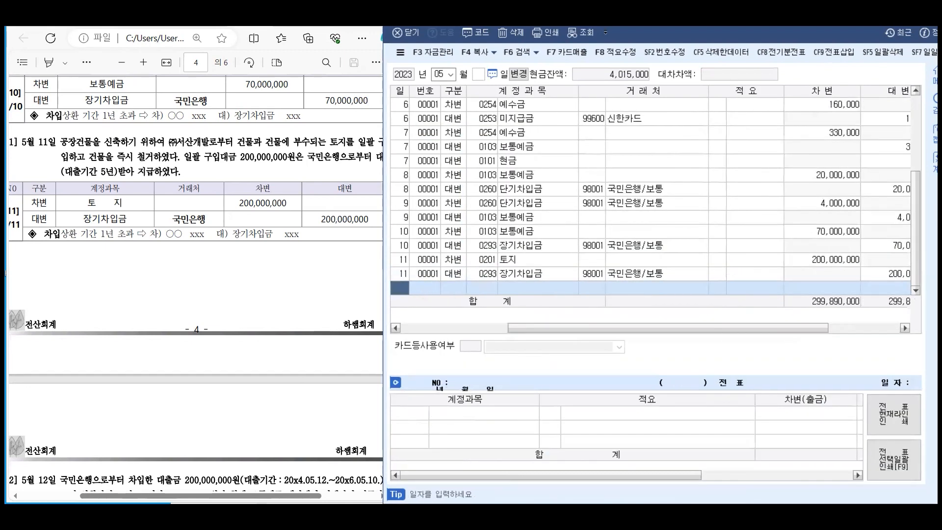
# - Check the May 12 transaction in the PDF and add a day 12 debit (차변) line with account 0293 장기차입금, searching for 장기
pyautogui.scroll(-7, 130, 177)
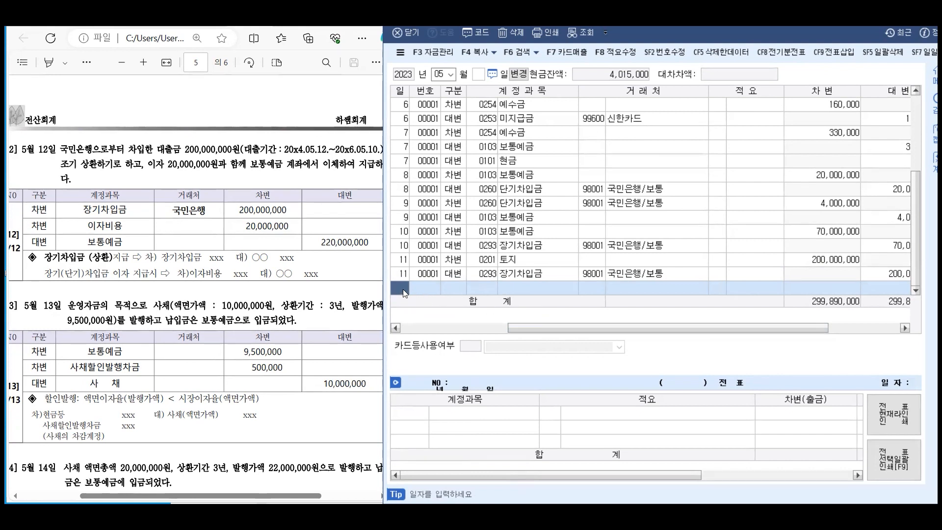
pyautogui.write('12')
pyautogui.press('Return')
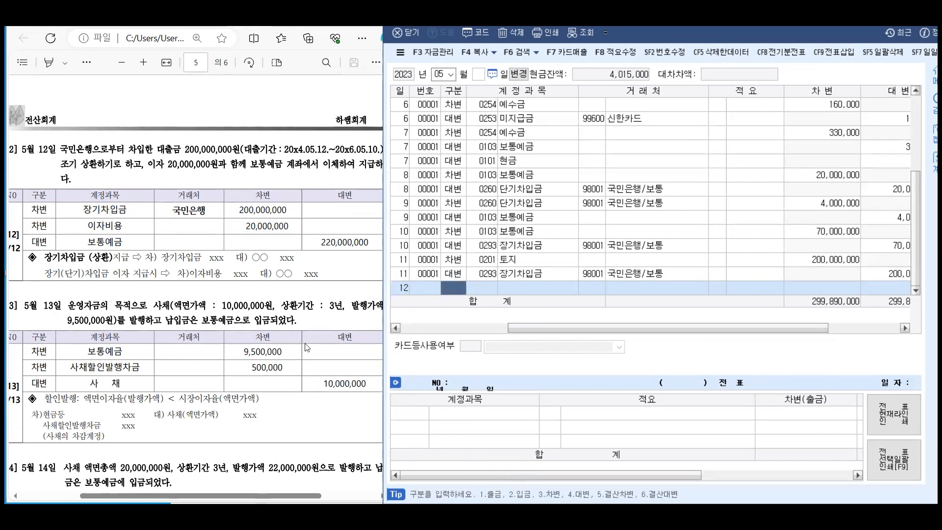
pyautogui.write('3')
pyautogui.press('Return')
pyautogui.write('장기')
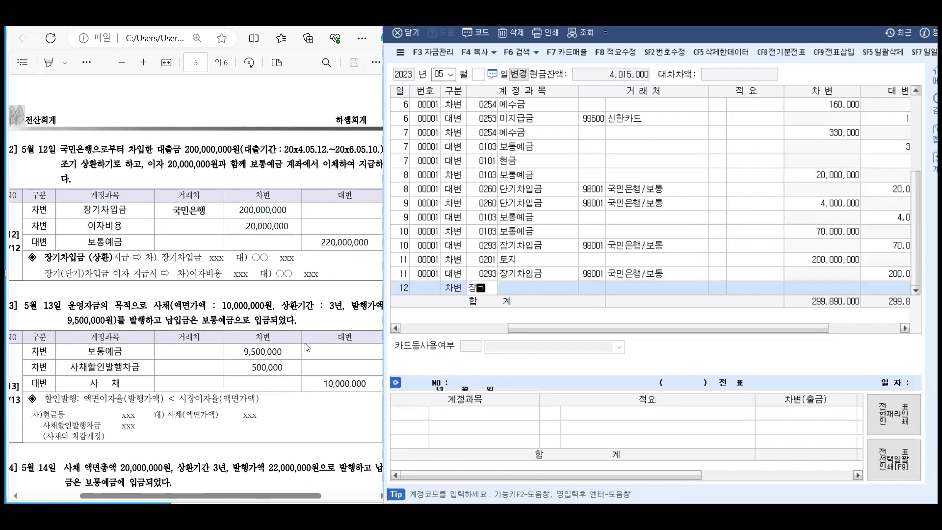
pyautogui.press('Return')
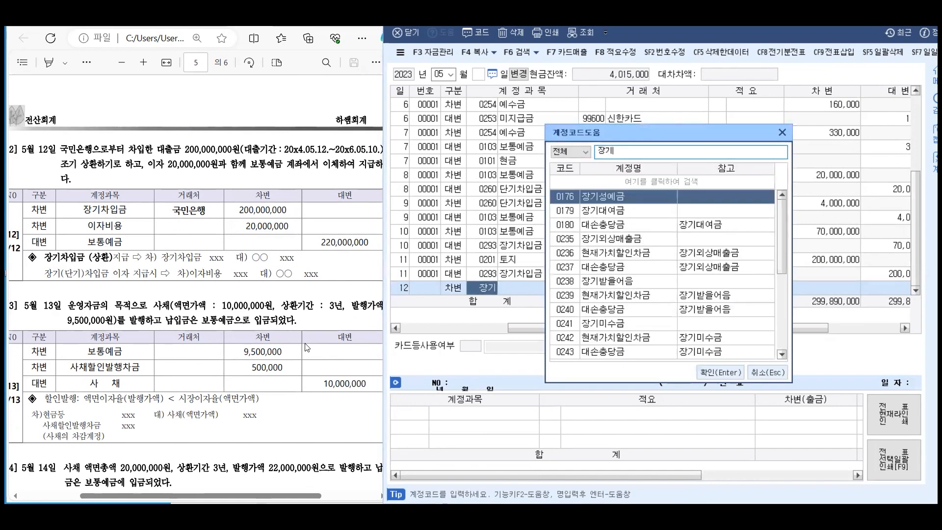
pyautogui.press('Down')
pyautogui.press('Down')
pyautogui.press('Down')
pyautogui.press('Down')
pyautogui.press('Down')
pyautogui.press('Down')
pyautogui.press('Down')
pyautogui.press('Down')
pyautogui.press('Down')
pyautogui.press('Down')
pyautogui.press('Down')
pyautogui.press('Down')
pyautogui.press('Down')
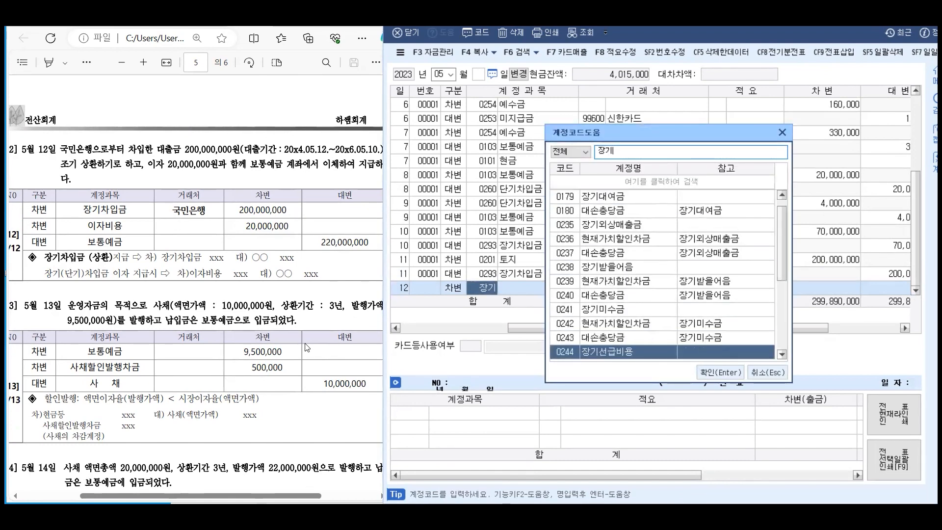
pyautogui.press('Down')
pyautogui.press('Down')
pyautogui.press('Return')
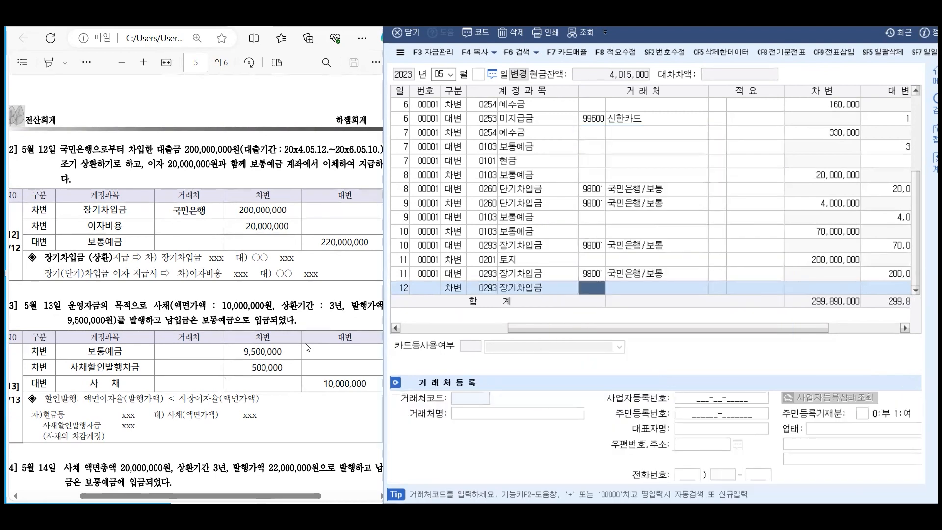
# - Assign partner 국민은행/보통 to the day 12 장기차입금 line and set its debit amount to 200,000,000, leaving the description blank
pyautogui.click(413, 331)
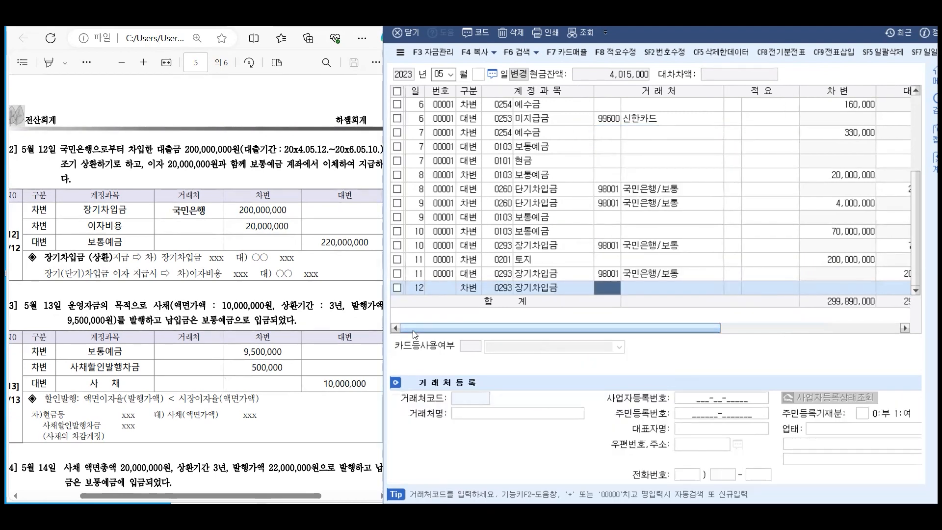
pyautogui.write('국민')
pyautogui.press('Return')
pyautogui.press('Return')
pyautogui.press('Return')
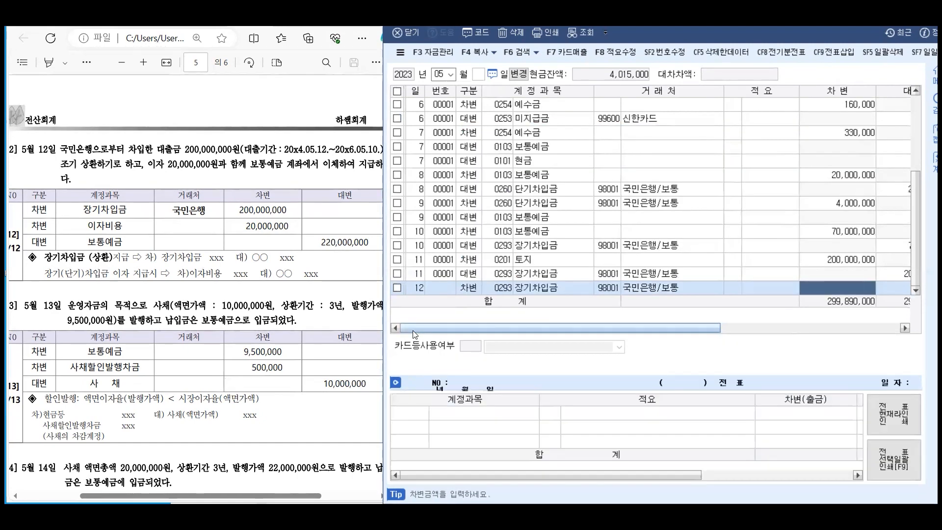
pyautogui.write('200,000,00')
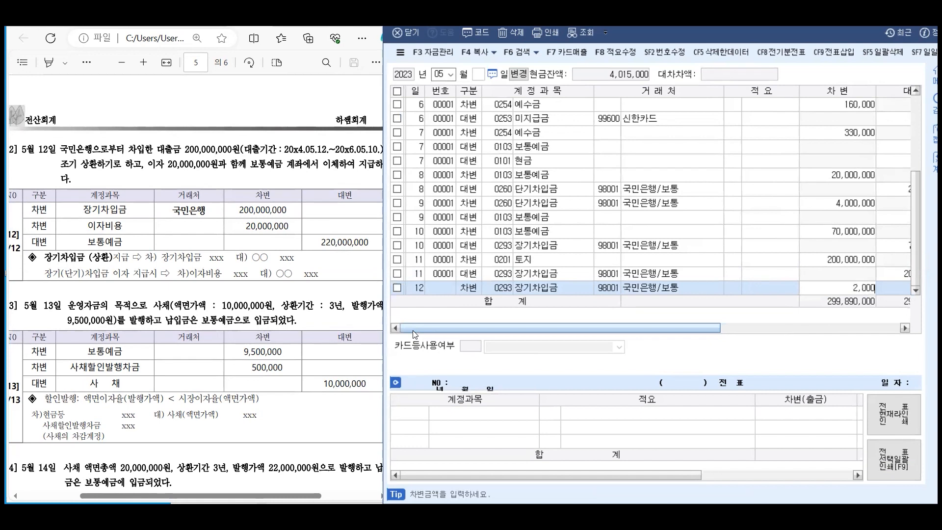
pyautogui.write('0')
pyautogui.press('Return')
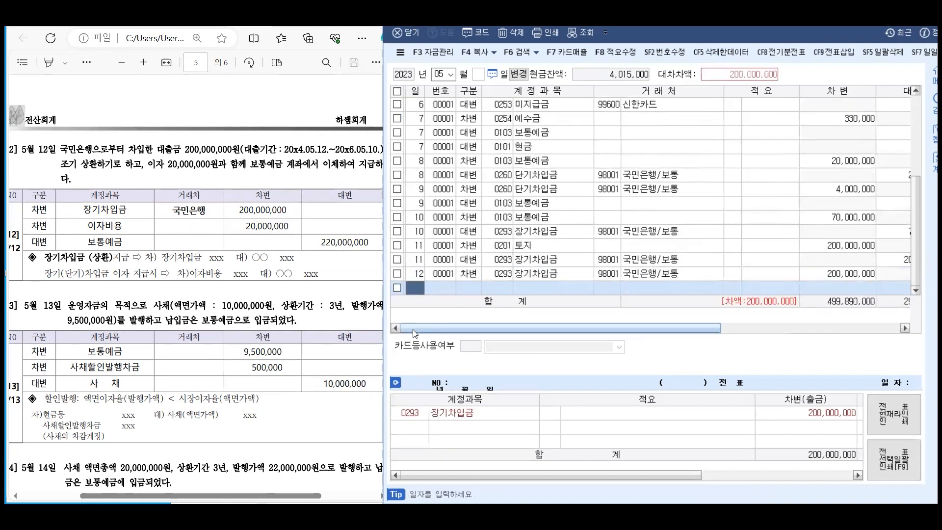
# - Add a second day 12 debit (차변) line with account 0951 이자비용, found by searching the accounts for 이자
pyautogui.write('3')
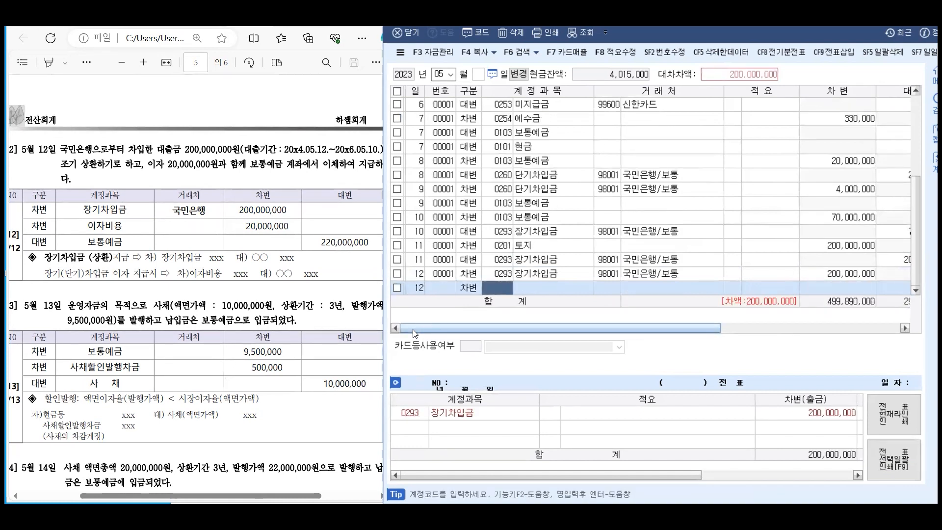
pyautogui.write('이자')
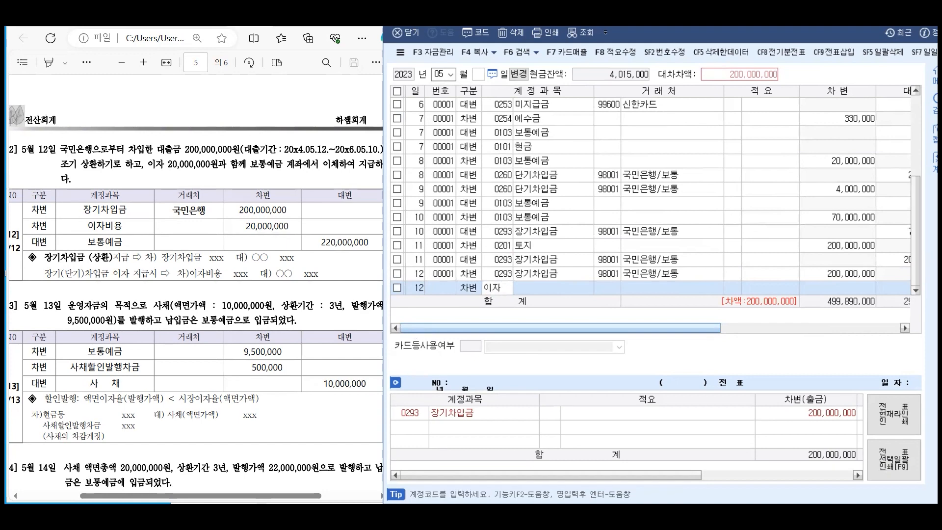
pyautogui.press('Return')
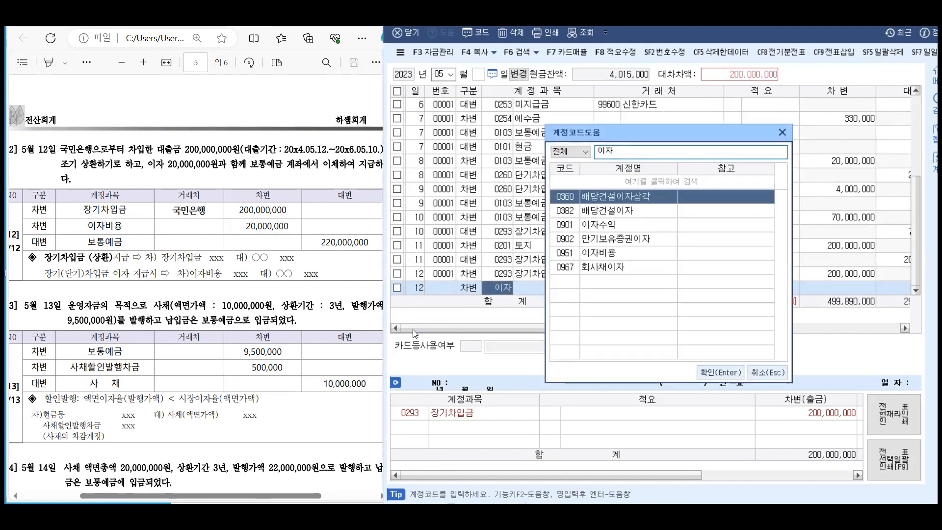
pyautogui.press('Down')
pyautogui.press('Down')
pyautogui.press('Down')
pyautogui.press('Down')
pyautogui.press('Return')
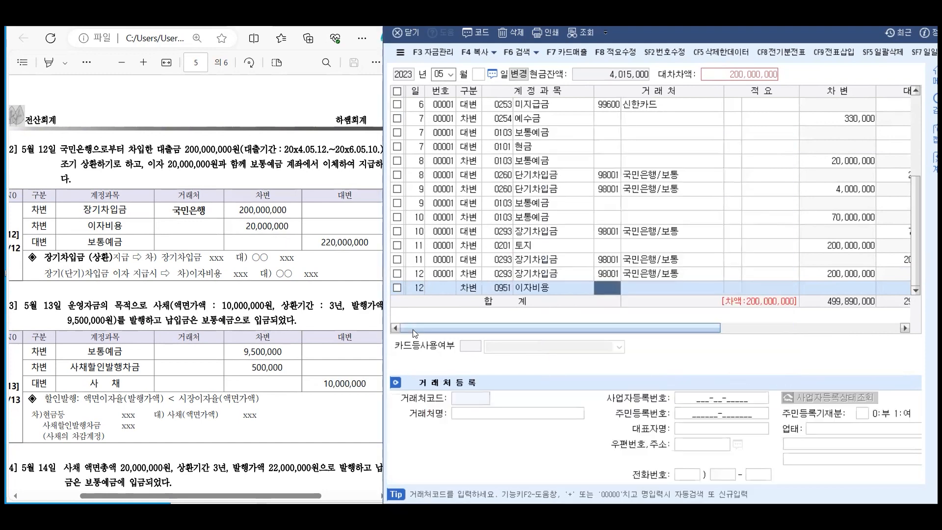
# - Set the day 12 이자비용 line's debit amount to 20,000,000, leaving its description blank
pyautogui.press('Return')
pyautogui.press('Return')
pyautogui.write('20,000,000')
pyautogui.press('Return')
# - Add a day 12 credit (대변) line with account 0103 보통예금, without partner or description, and accept 220,000,000 as its amount
pyautogui.write('12')
pyautogui.press('Return')
pyautogui.write('4')
pyautogui.press('Return')
pyautogui.write('103')
pyautogui.press('Return')
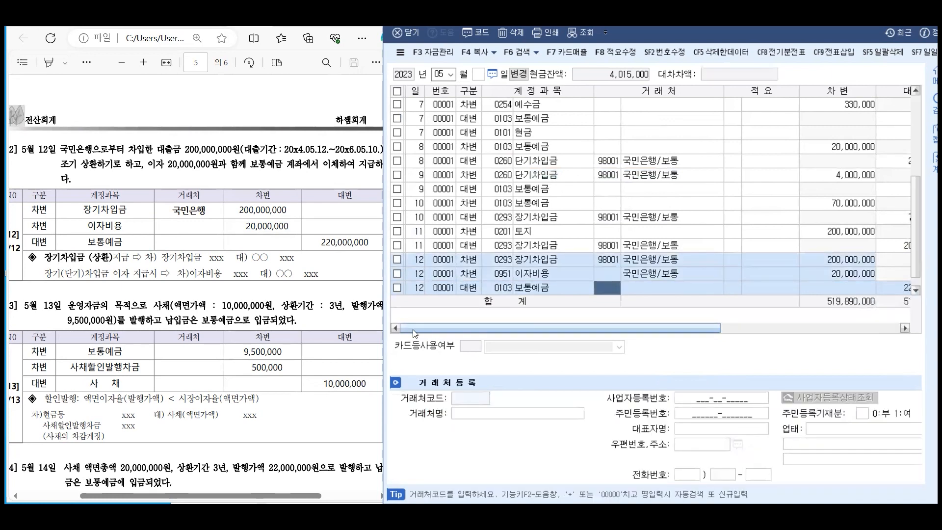
pyautogui.press('Return')
pyautogui.press('Return')
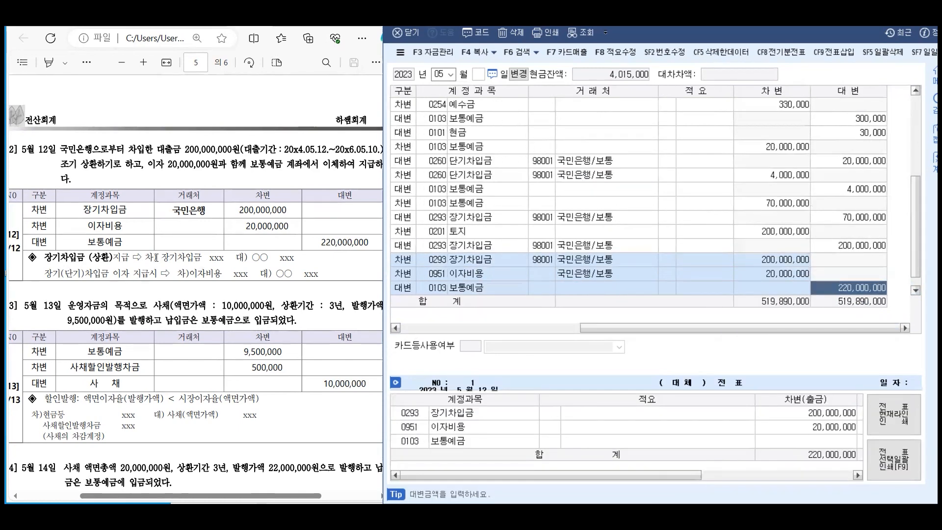
pyautogui.scroll(-3, 89, 250)
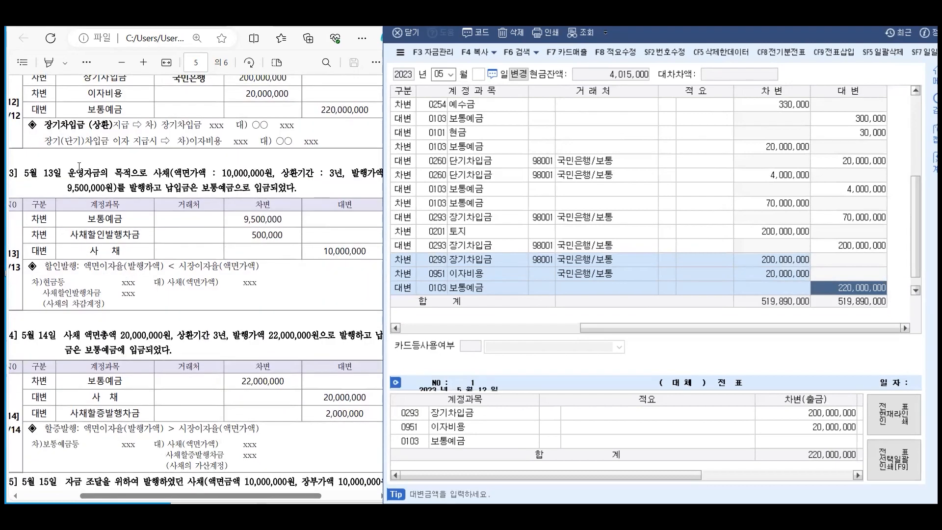
pyautogui.scroll(2, 61, 189)
pyautogui.scroll(-4, 58, 196)
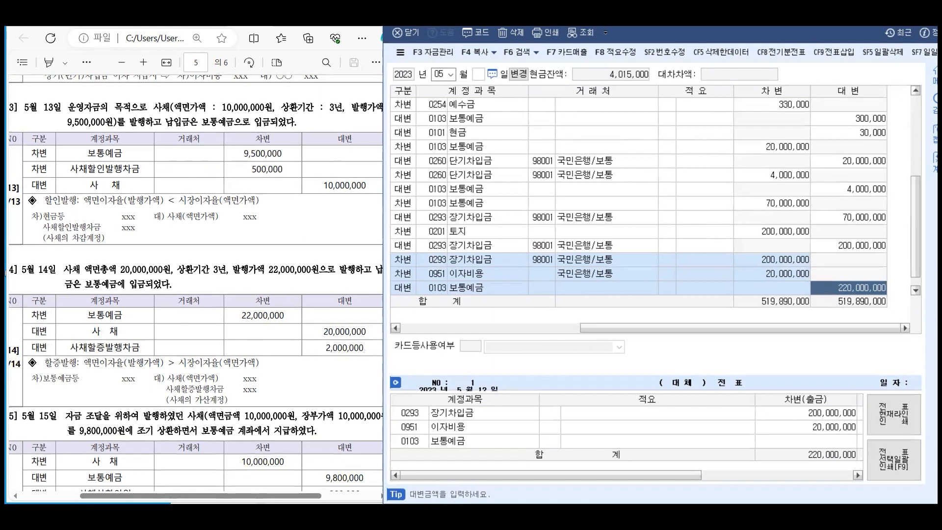
pyautogui.press('Return')
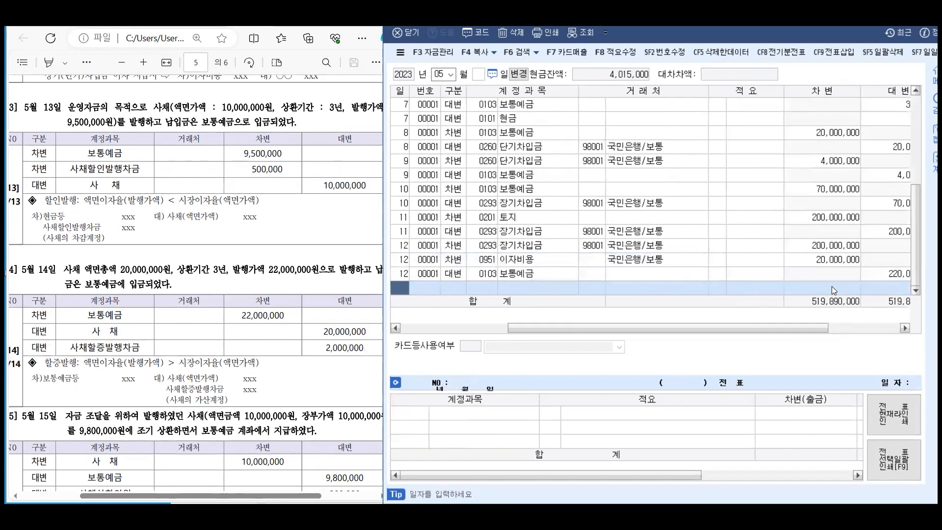
# - Add a day 13 credit (대변) line with account 0291 사채 for the bond issue
pyautogui.write('13')
pyautogui.press('Return')
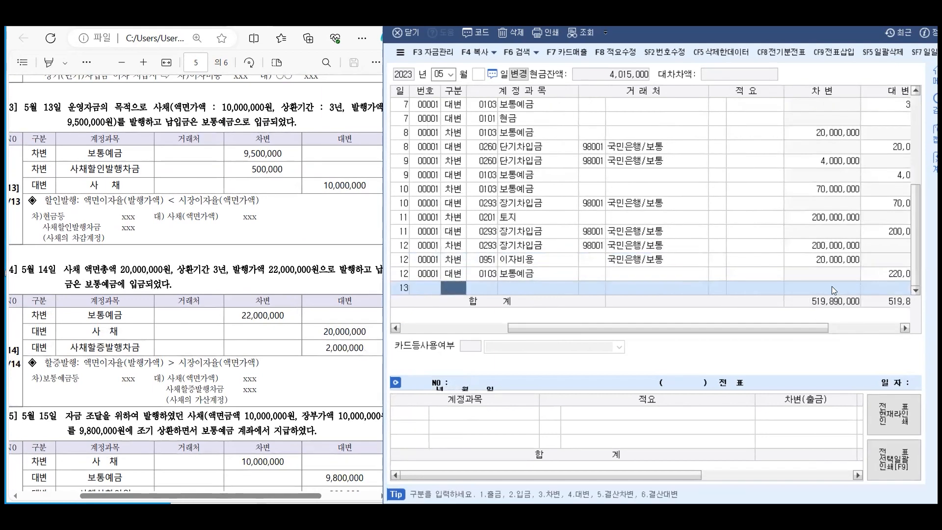
pyautogui.write('4')
pyautogui.press('Return')
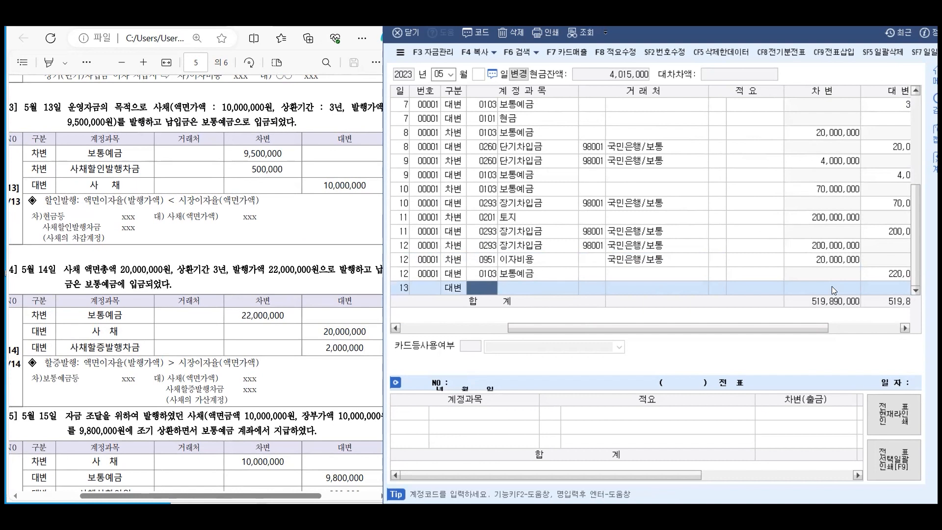
pyautogui.write('사채')
pyautogui.press('Return')
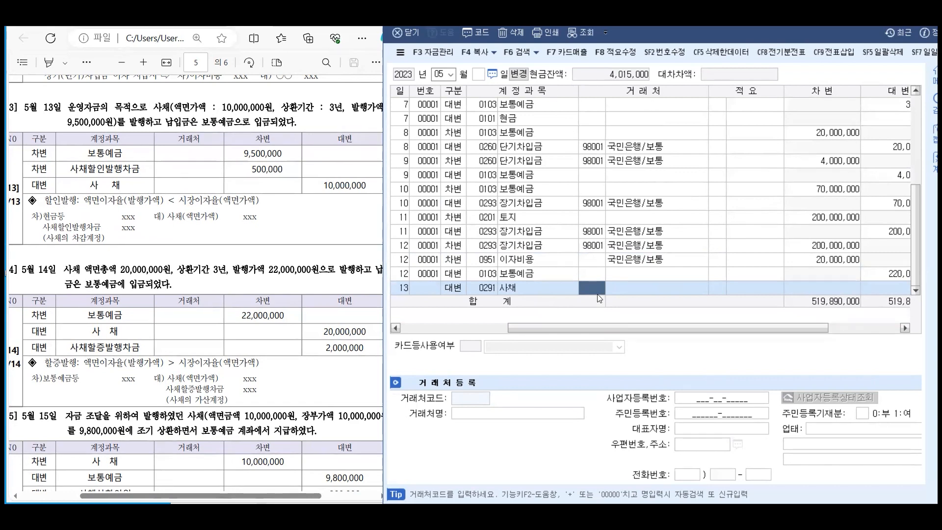
# - Set the day 13 사채 line's credit amount to 10,000,000, leaving the partner and description blank
pyautogui.press('Return')
pyautogui.press('Return')
pyautogui.write('10000000')
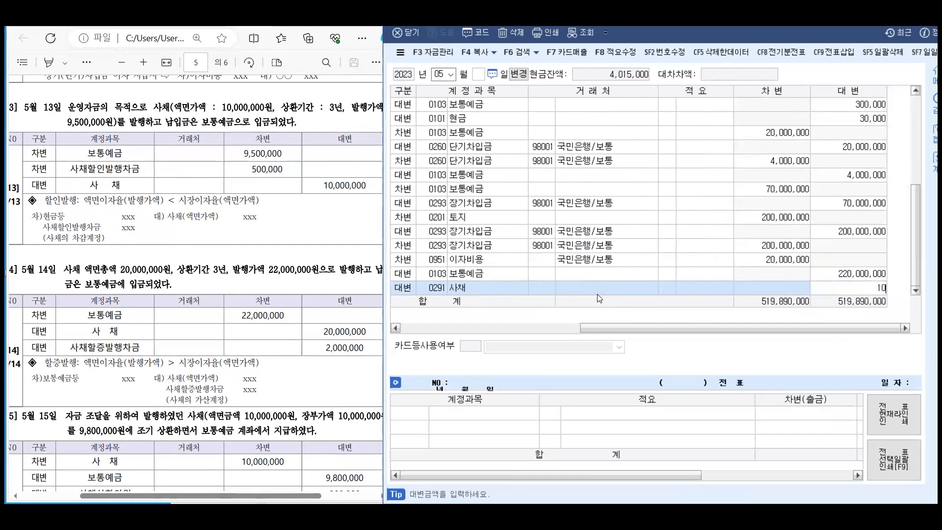
pyautogui.press('Return')
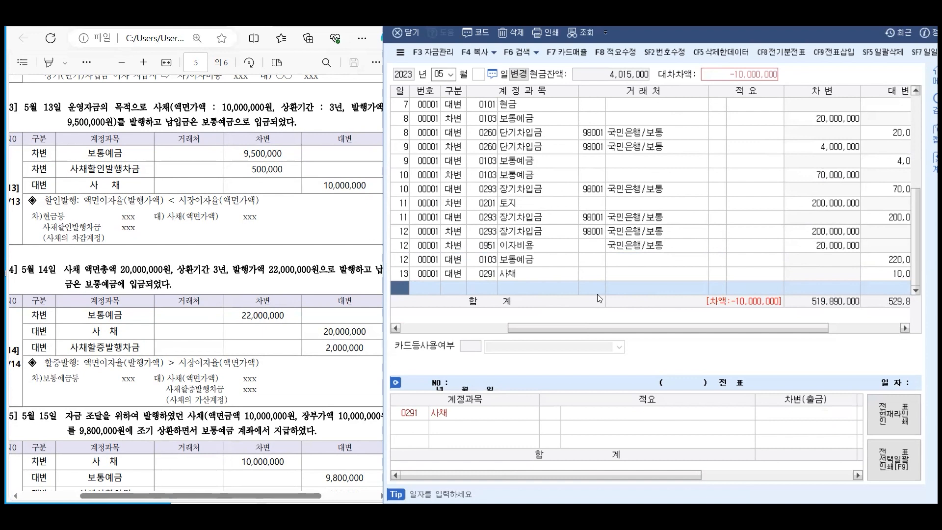
# - Add a day 13 debit (차변) line with account 0103 보통예금, looked up by entering 보통
pyautogui.write('13')
pyautogui.press('Return')
pyautogui.write('1')
pyautogui.press('Return')
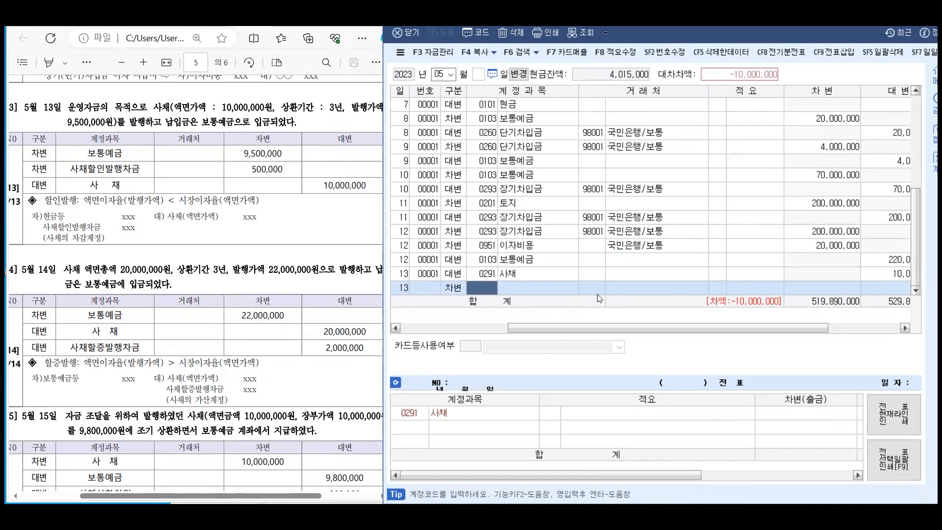
pyautogui.write('보통')
pyautogui.press('Return')
# - Set the day 13 보통예금 line's debit amount to 9,500,000, leaving the partner and description blank
pyautogui.press('Return')
pyautogui.press('Return')
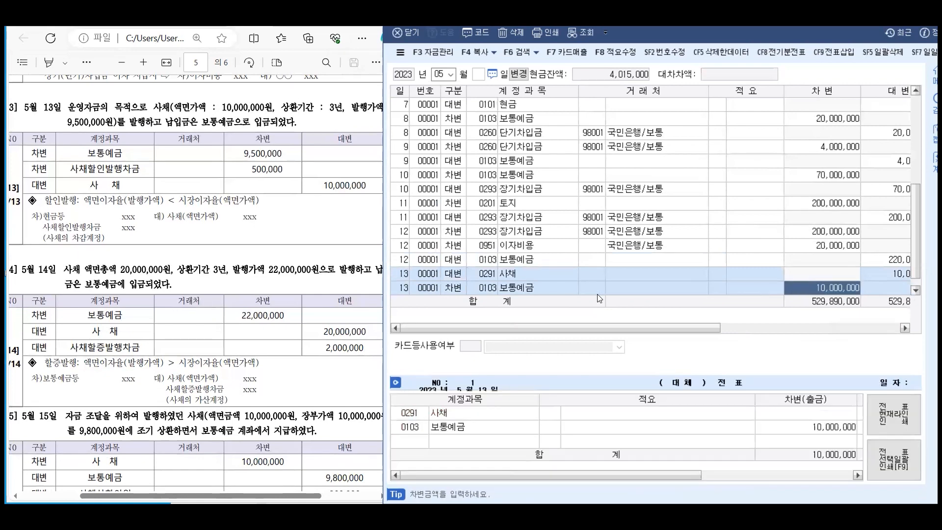
pyautogui.write('9500000')
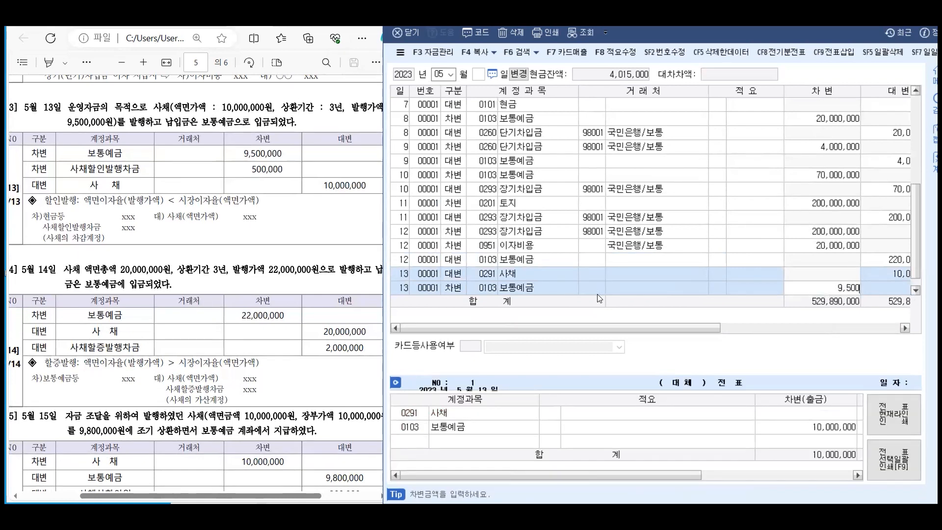
pyautogui.press('Return')
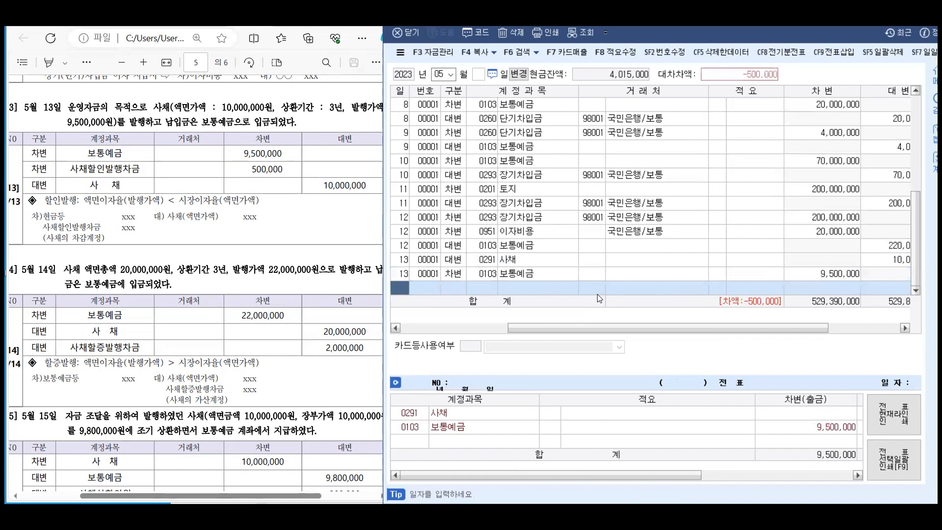
# - Start a day 13 debit (차변) line and look up its account with the search term 할인
pyautogui.write('13')
pyautogui.press('Return')
pyautogui.write('3')
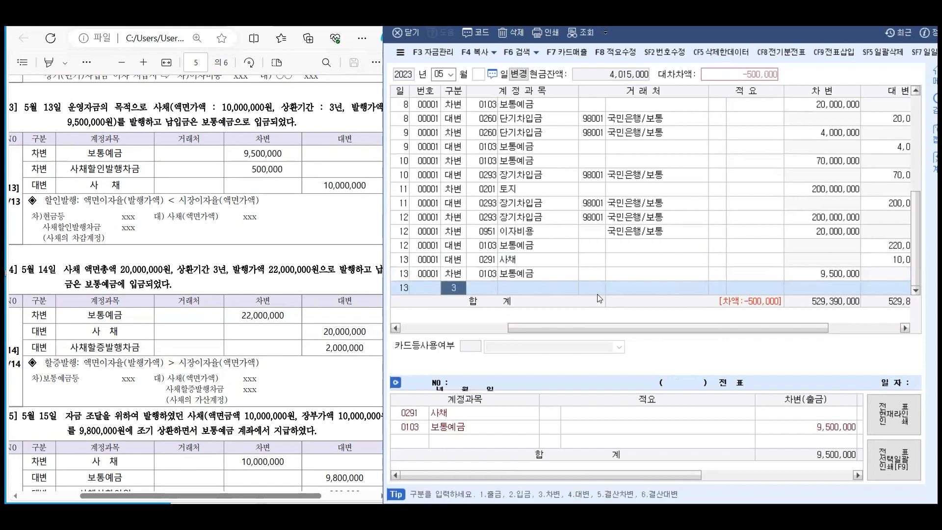
pyautogui.press('Return')
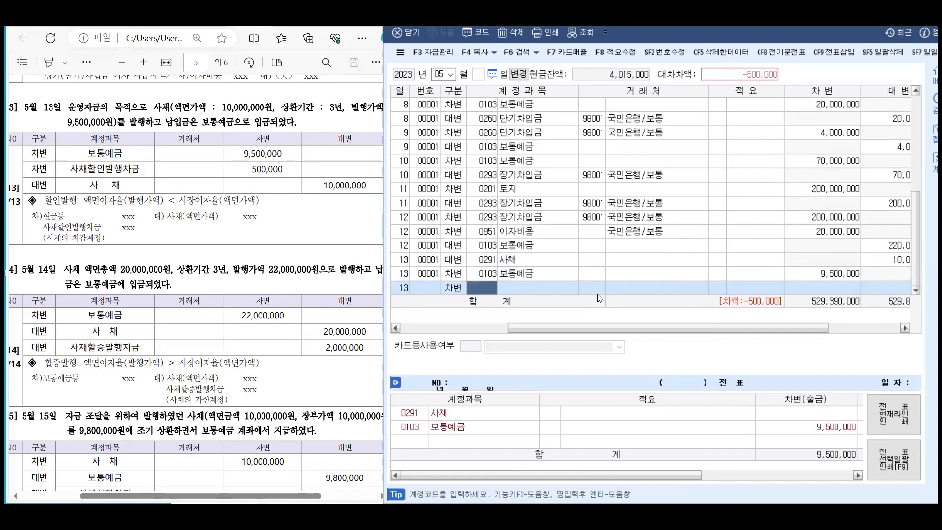
pyautogui.write('사채')
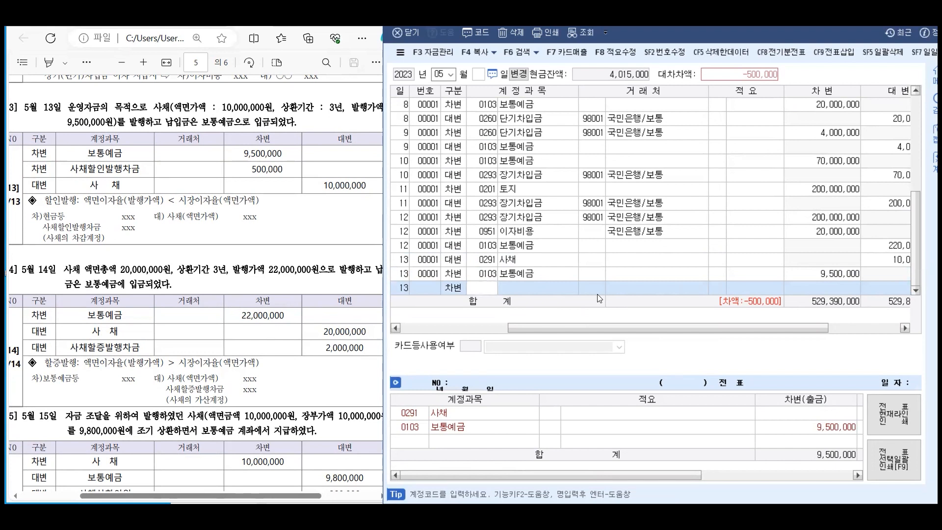
pyautogui.write('인')
pyautogui.press('Return')
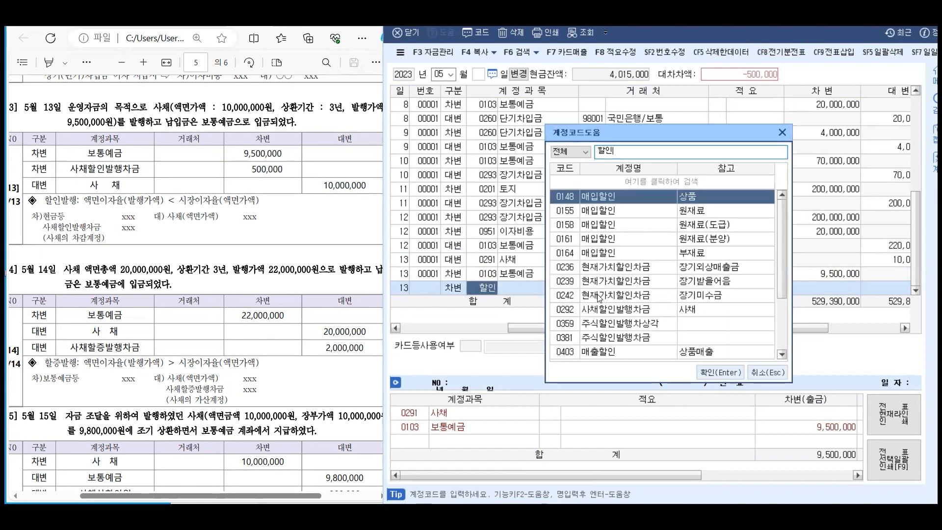
# - Choose account 0292 사채할인발행차금 for the day 13 line and accept a 500,000 debit, leaving the partner and description blank
pyautogui.press('Down')
pyautogui.press('Down')
pyautogui.press('Down')
pyautogui.press('Down')
pyautogui.press('Down')
pyautogui.press('Down')
pyautogui.press('Down')
pyautogui.press('Down')
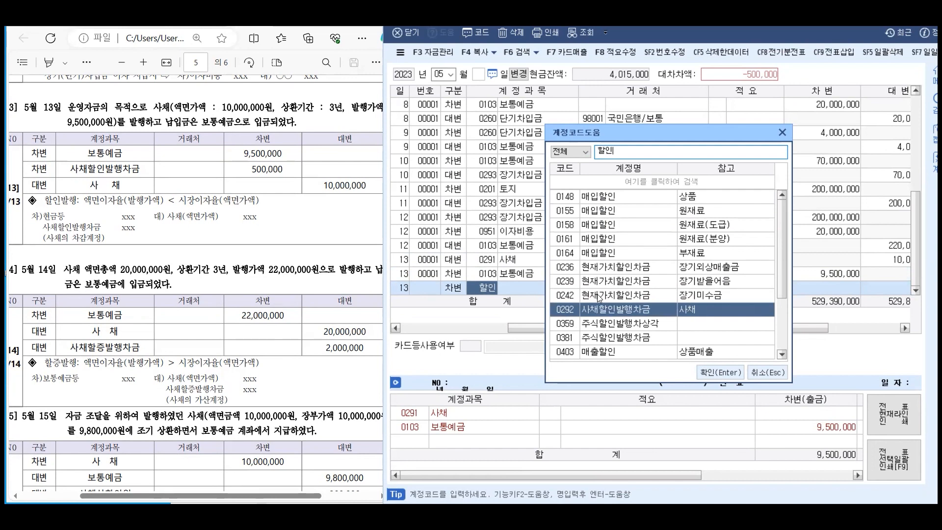
pyautogui.press('Return')
pyautogui.press('Return')
pyautogui.press('Return')
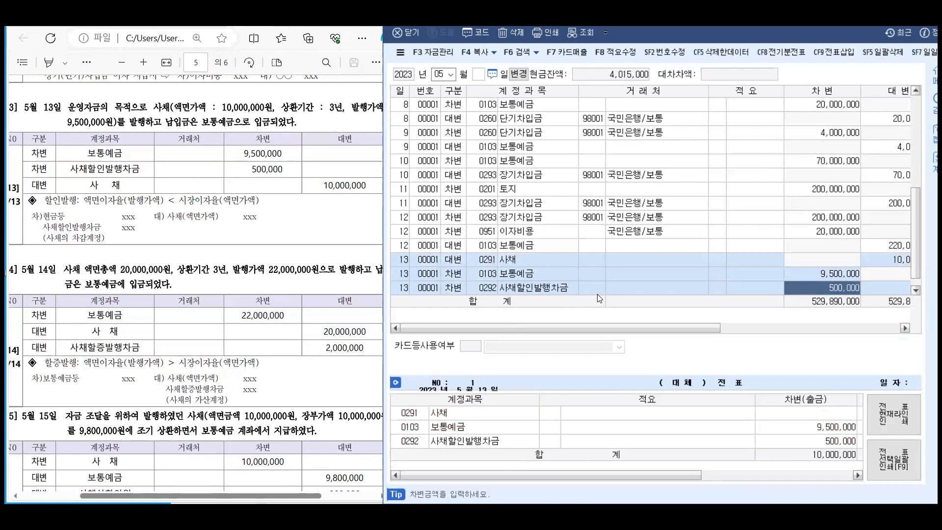
pyautogui.press('Return')
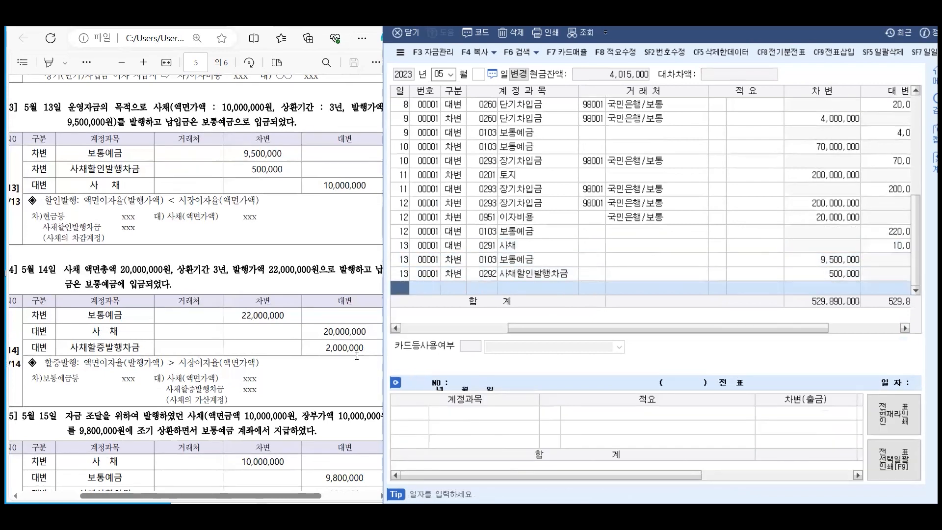
# - Consult the May 14 bond issue in the PDF and add a day 14 credit (대변) line with account 0291 사채
pyautogui.scroll(-3, 112, 272)
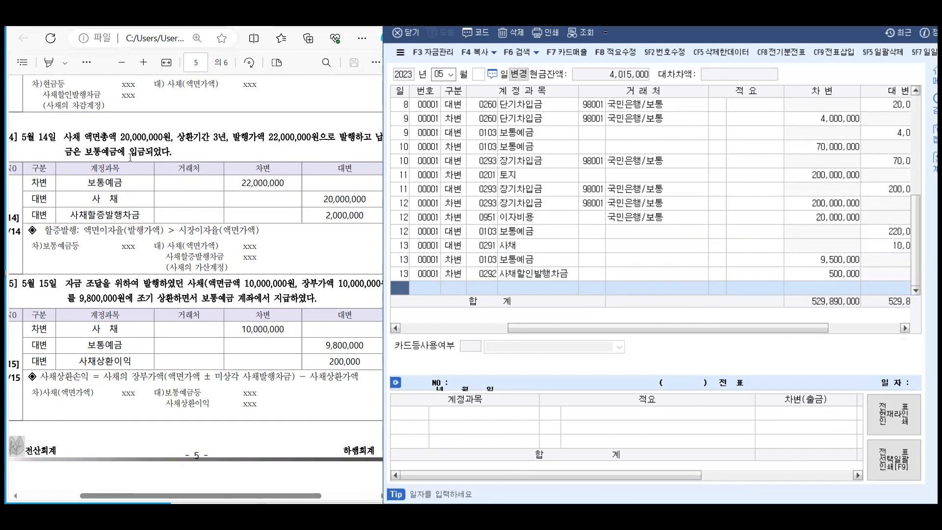
pyautogui.click(130, 138)
pyautogui.moveTo(79, 137); pyautogui.dragTo(165, 139)
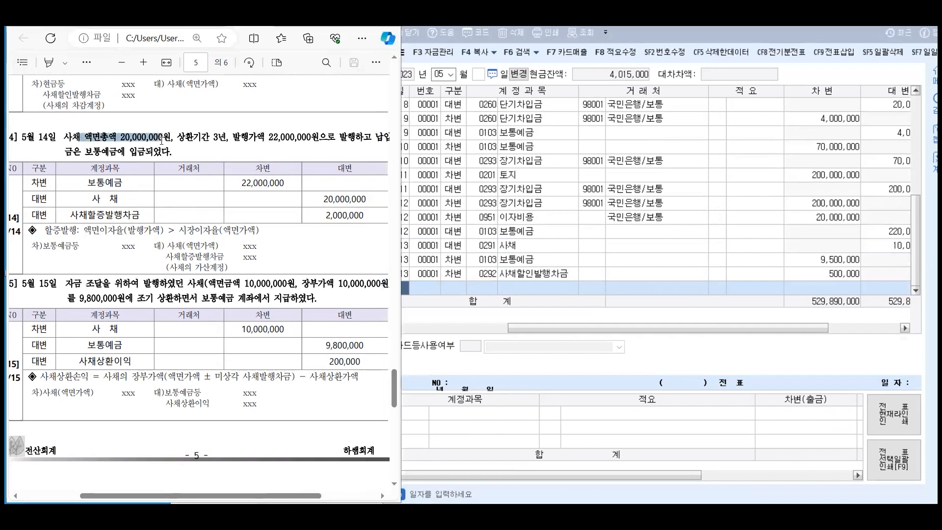
pyautogui.click(122, 144)
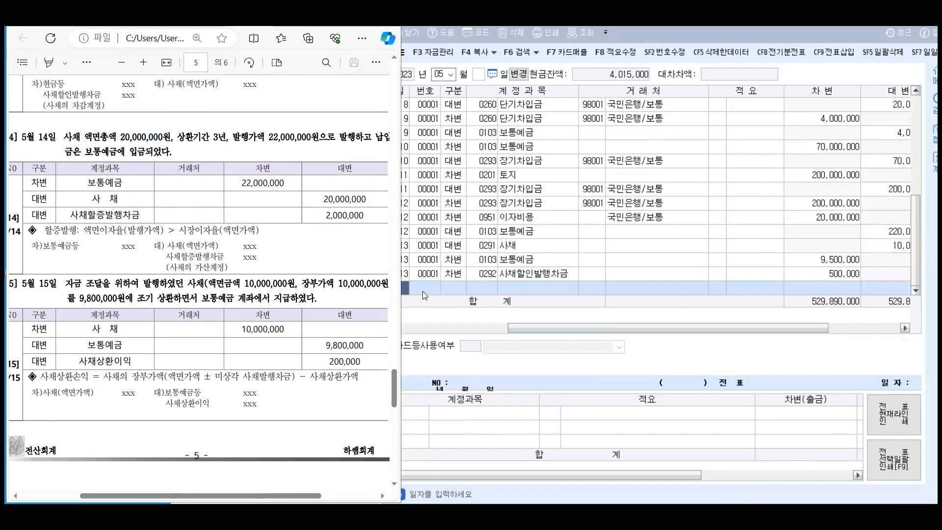
pyautogui.click(404, 287)
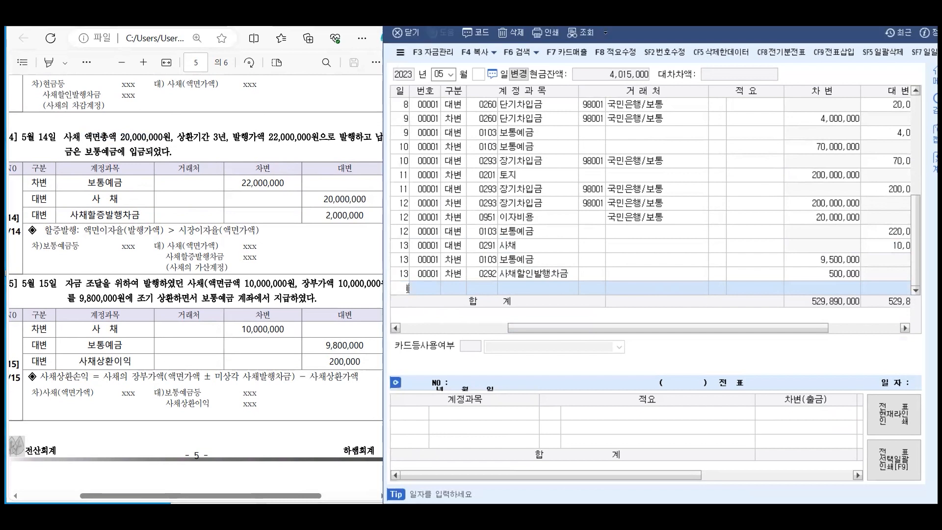
pyautogui.write('14')
pyautogui.press('Return')
pyautogui.write('4')
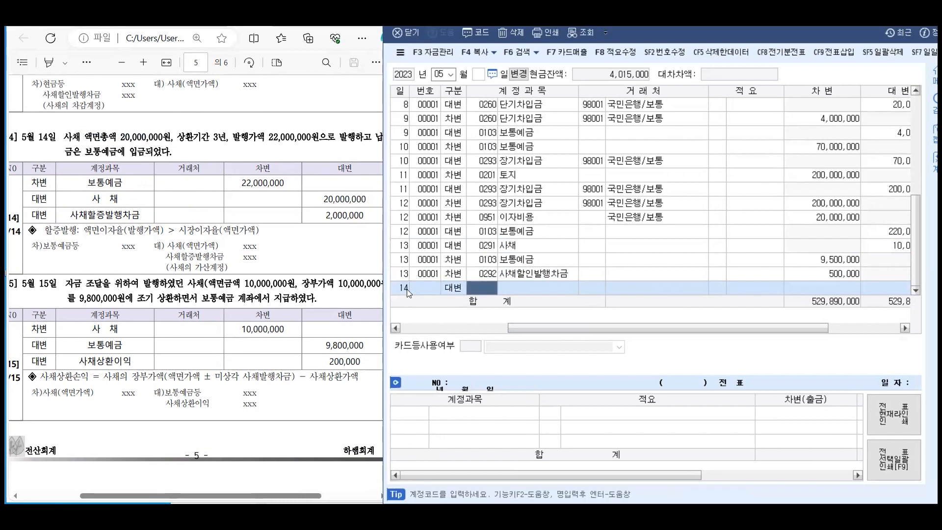
pyautogui.write('0291')
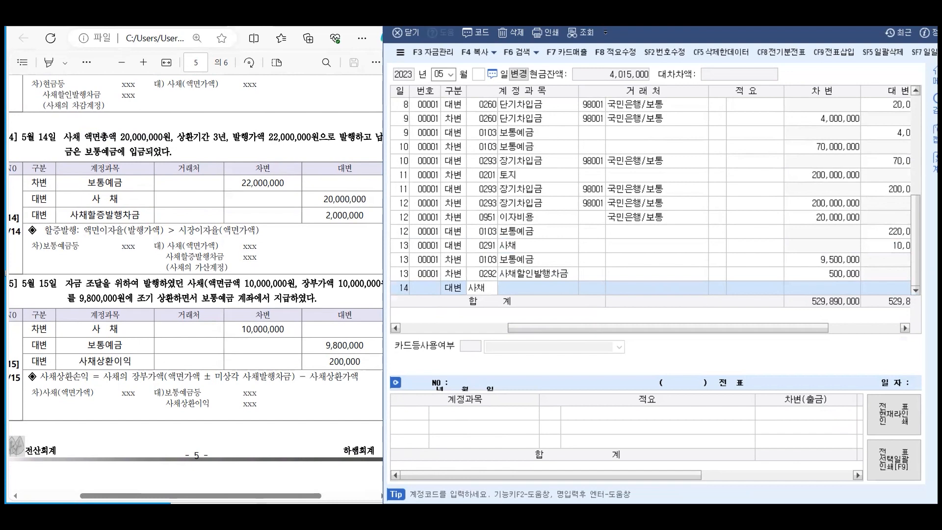
pyautogui.press('Return')
# - Set the day 14 사채 line's credit amount to 20,000,000, leaving the partner and description blank
pyautogui.press('Return')
pyautogui.press('Return')
pyautogui.press('Return')
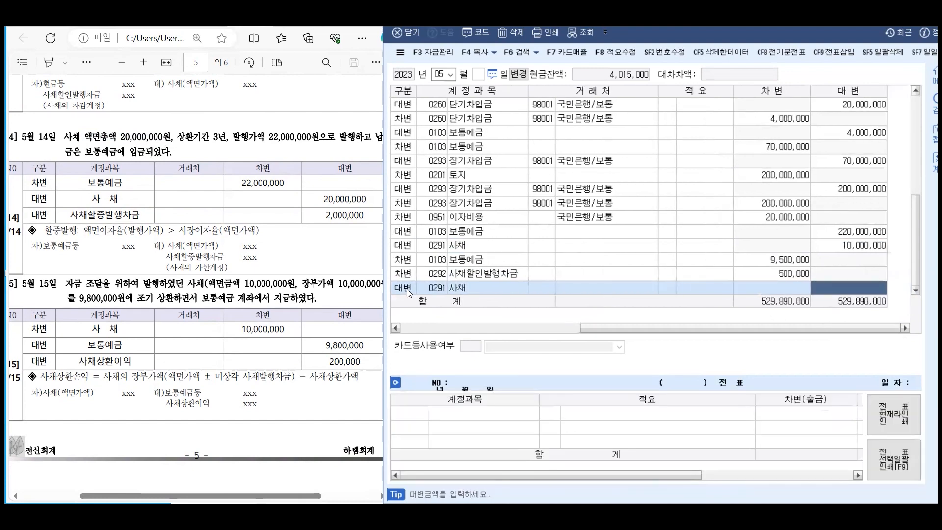
pyautogui.write('20000000')
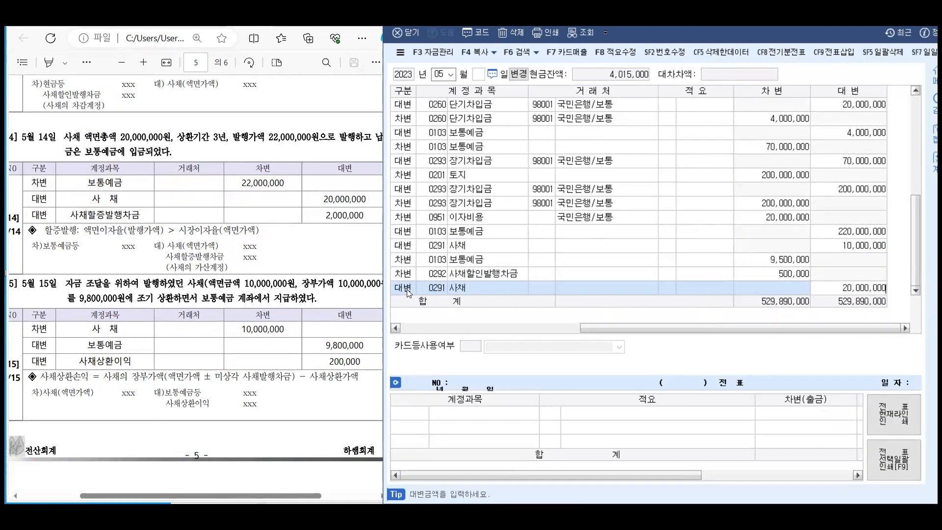
pyautogui.press('Return')
# - Add a day 14 debit (차변) line with account 0103 보통예금
pyautogui.write('14')
pyautogui.press('Return')
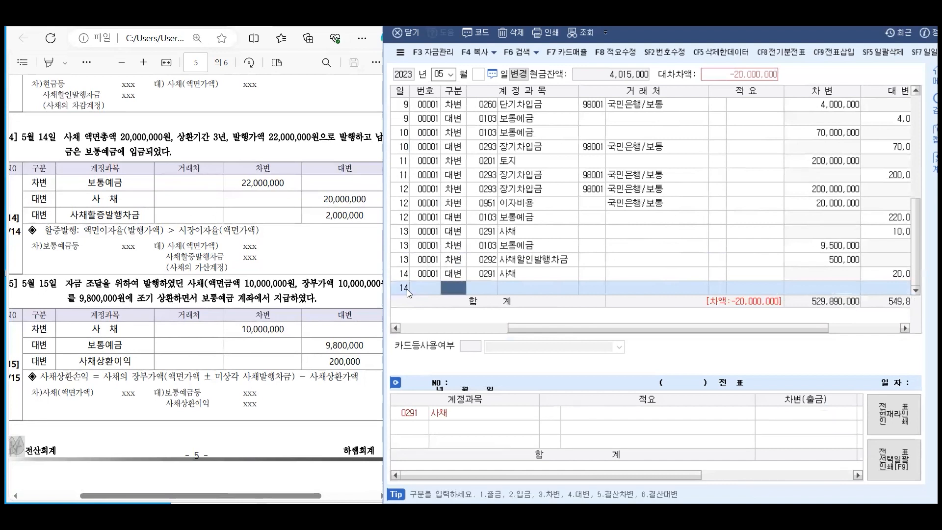
pyautogui.write('3')
pyautogui.press('Return')
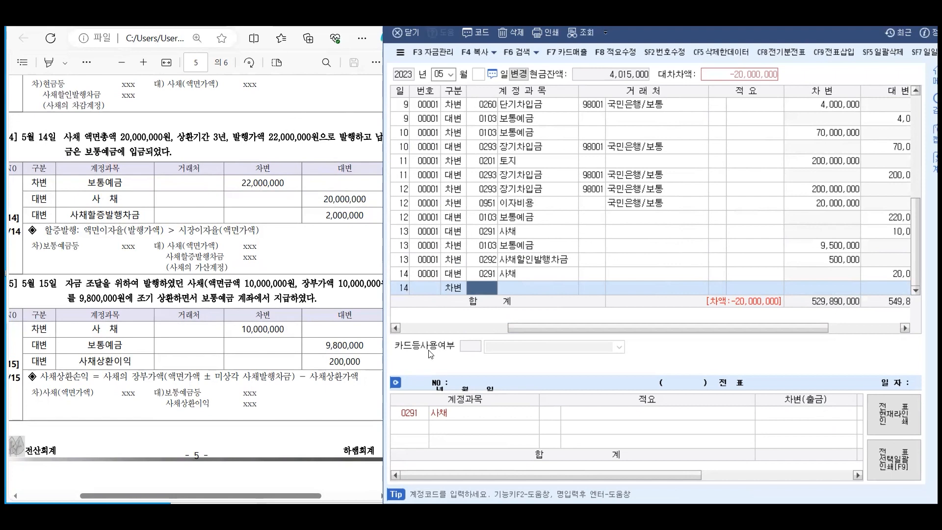
pyautogui.write('0103')
pyautogui.press('Return')
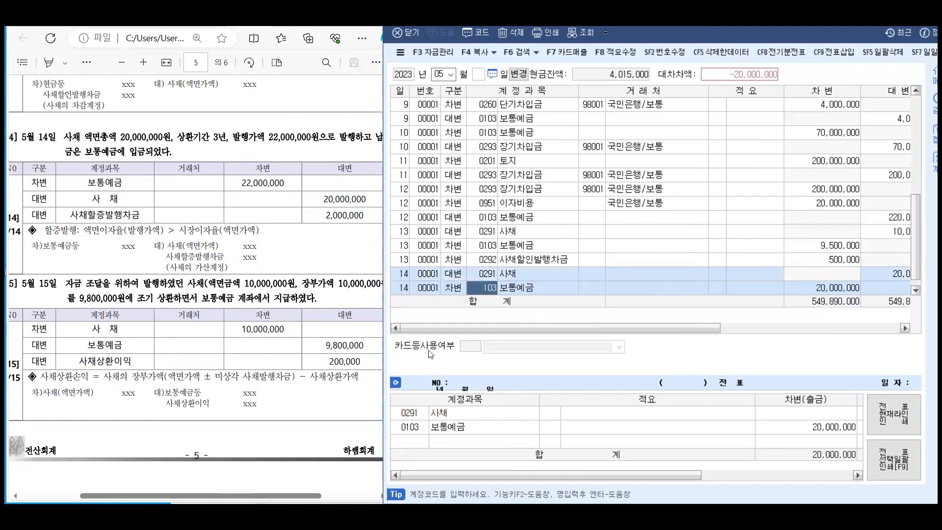
# - Set the day 14 보통예금 line's debit amount to 22,000,000, leaving the partner and description blank
pyautogui.press('Return')
pyautogui.press('Return')
pyautogui.write('22000000')
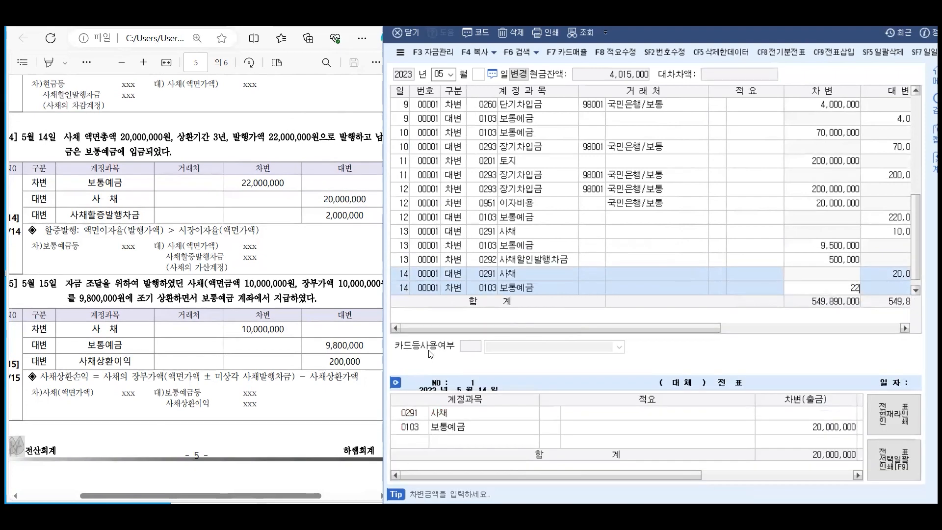
pyautogui.press('Return')
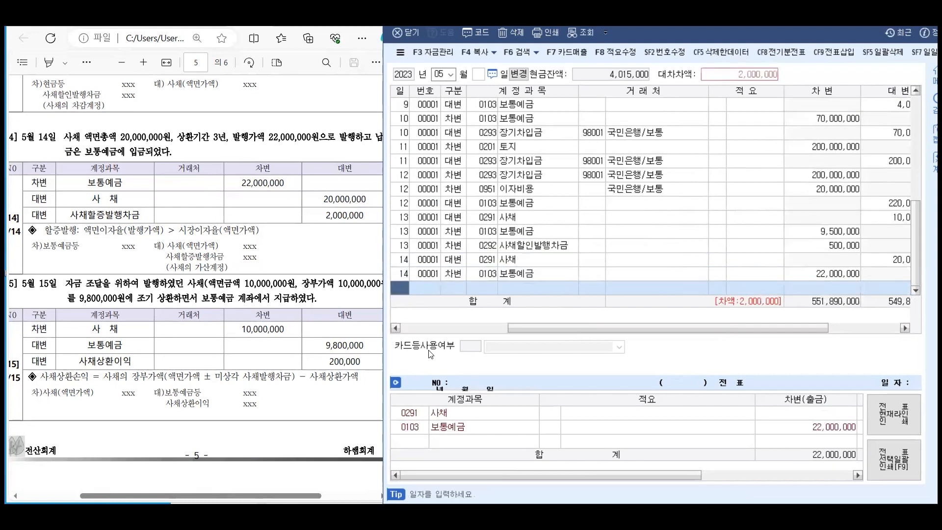
# - Add a day 14 credit (대변) line with account 0313 사채할증발행차금, looked up by entering 할증, and accept the amount 2,000,000
pyautogui.press('Return')
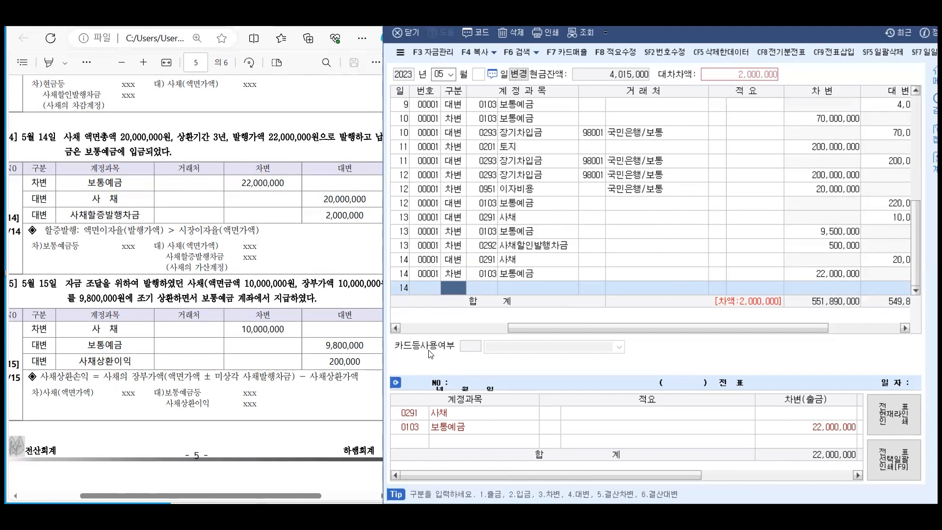
pyautogui.press('4')
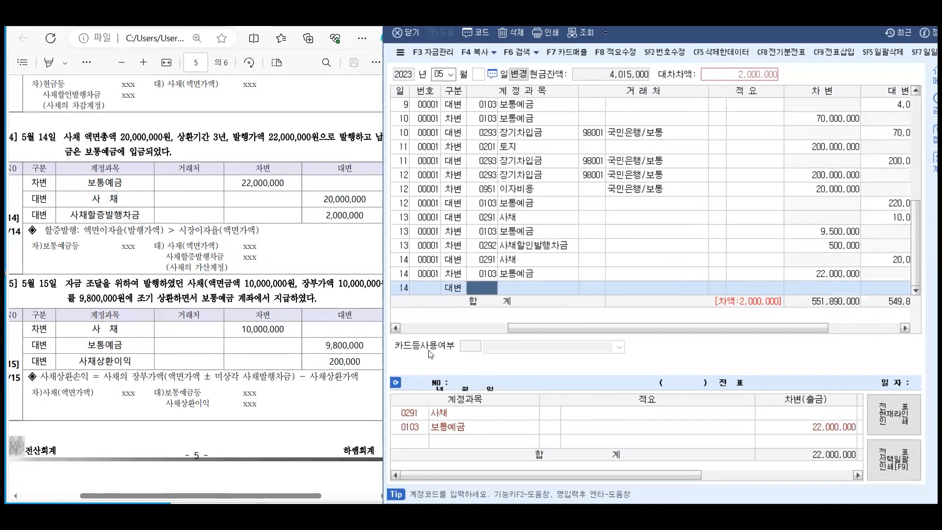
pyautogui.write('할증')
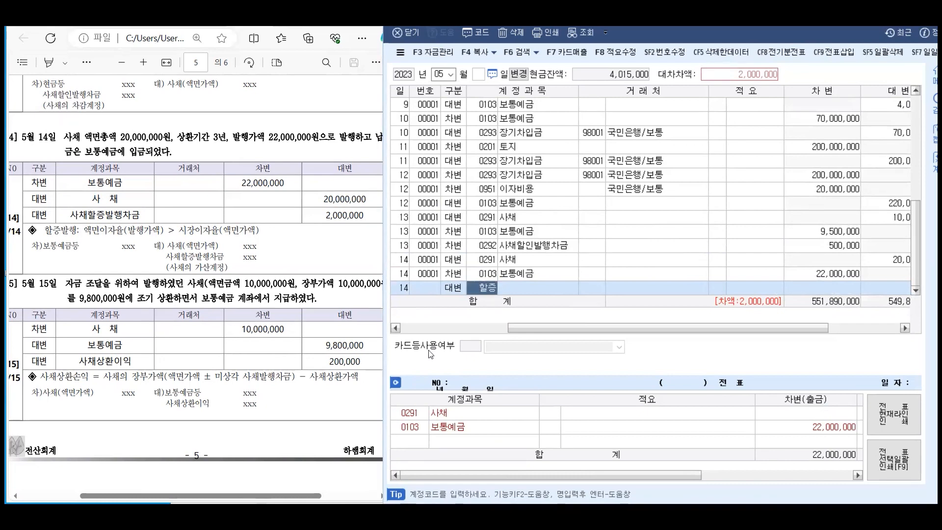
pyautogui.press('Return')
pyautogui.press('Return')
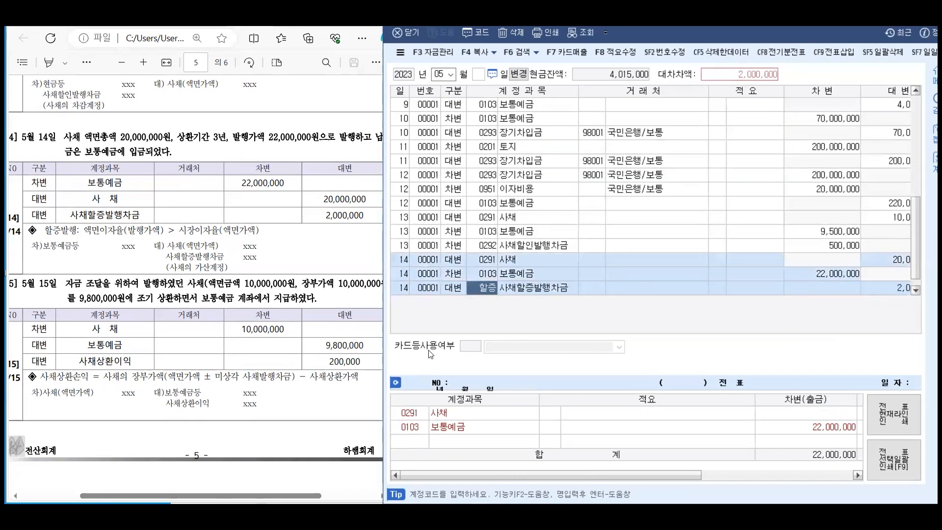
pyautogui.press('Return')
pyautogui.press('Return')
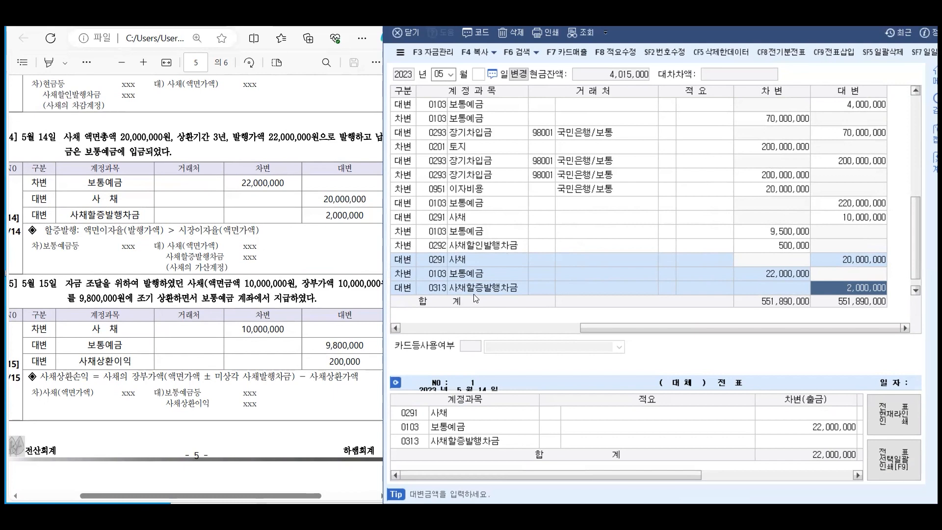
pyautogui.press('Return')
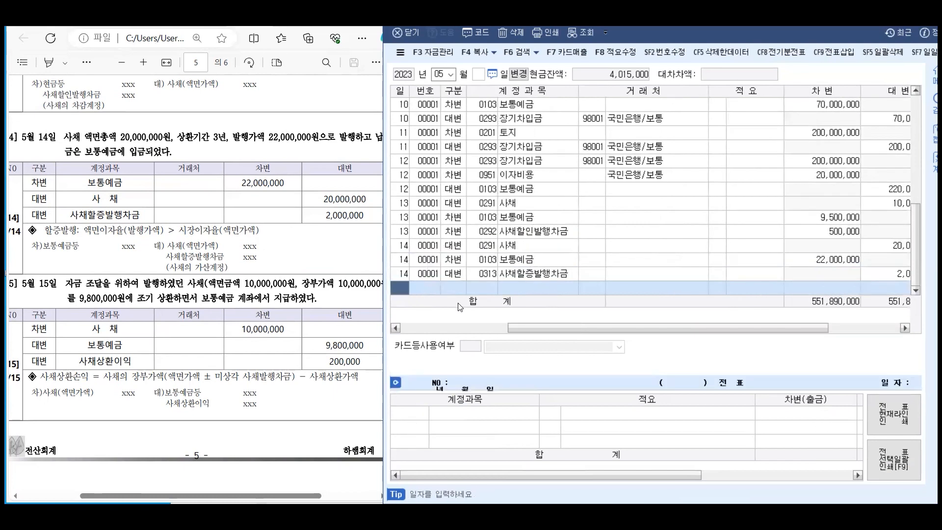
# - Add a day 15 debit (차변) line with account 0291 사채 for the early bond redemption
pyautogui.scroll(-3, 105, 307)
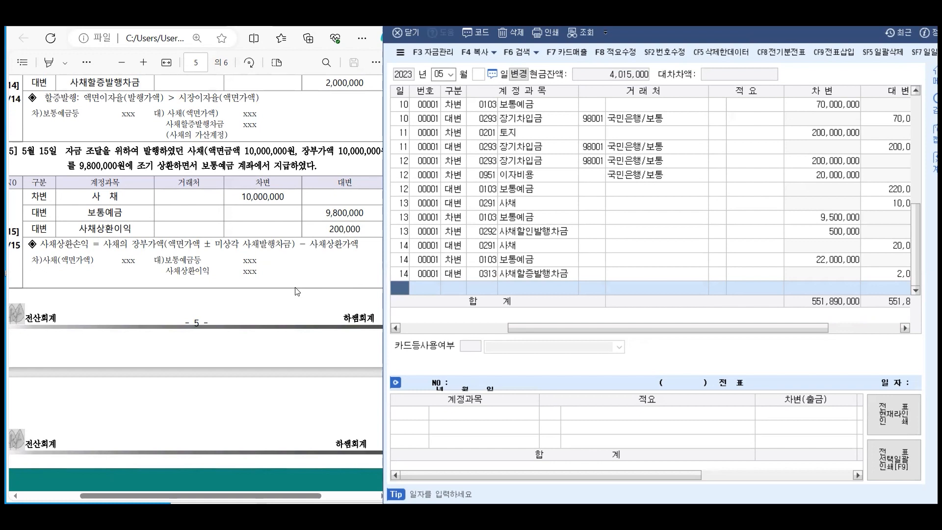
pyautogui.write('15')
pyautogui.press('Return')
pyautogui.write('3')
pyautogui.press('Return')
pyautogui.write('사채')
pyautogui.press('Return')
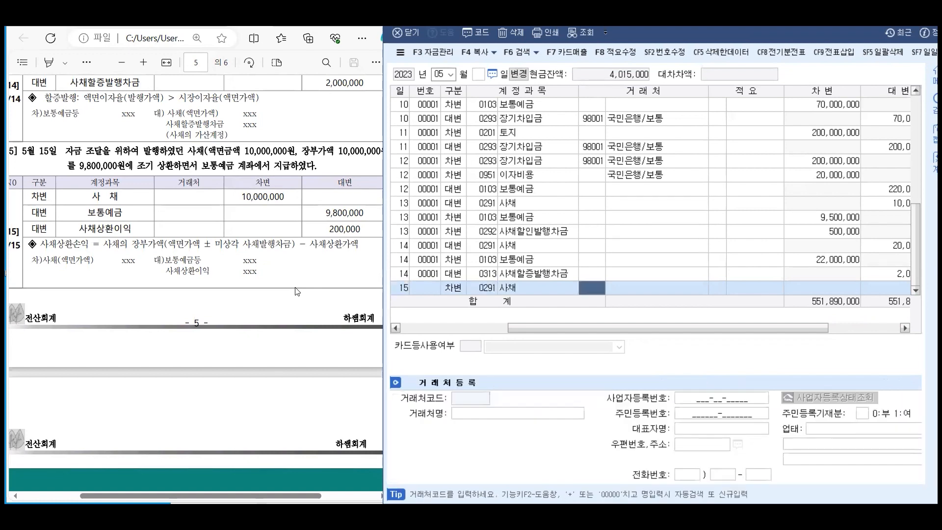
# - Set the day 15 사채 line's debit amount to 10,000,000, leaving the partner and description blank
pyautogui.press('Return')
pyautogui.press('Return')
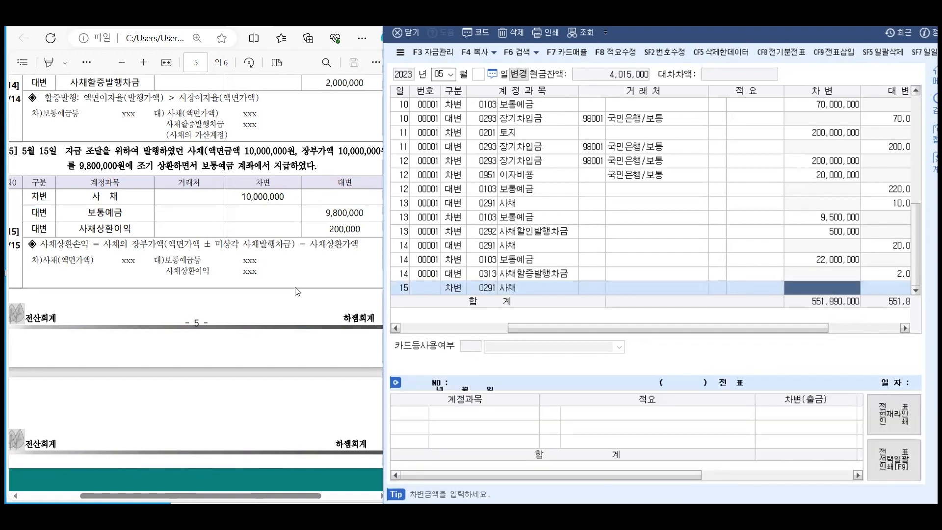
pyautogui.write('10000000')
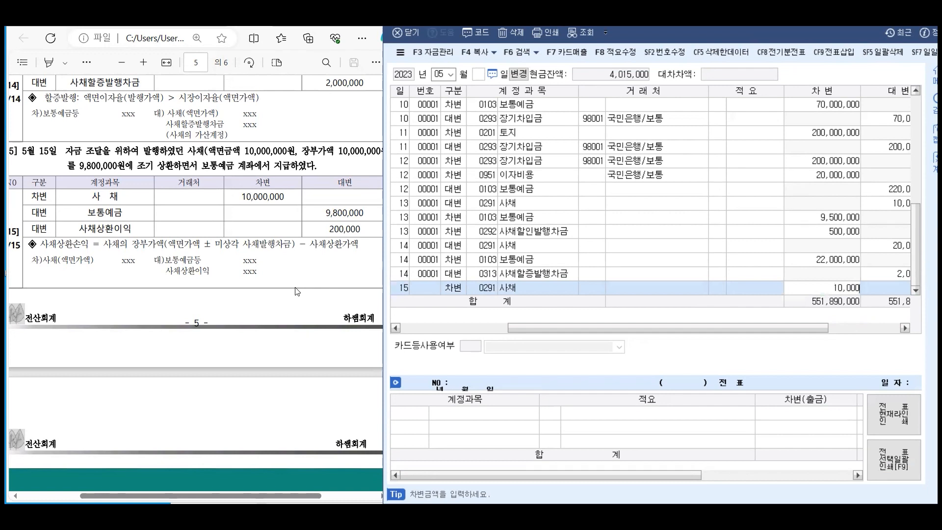
pyautogui.press('Return')
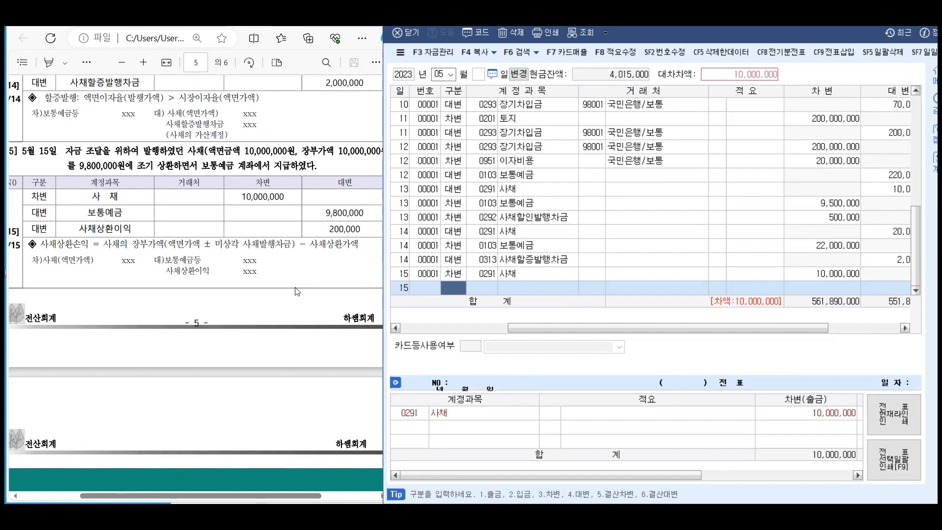
# - Add a day 15 credit (대변) line with account 0103 보통예금
pyautogui.write('4')
pyautogui.press('Return')
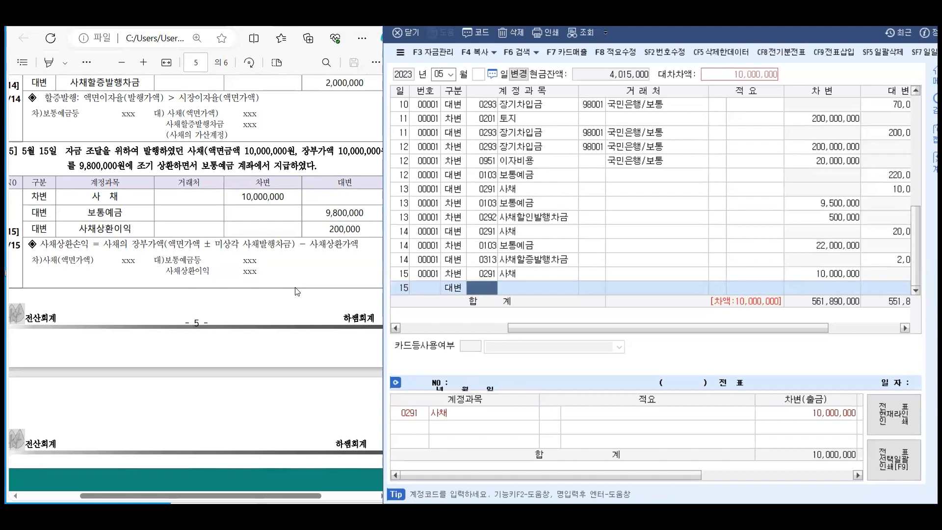
pyautogui.write('103')
pyautogui.press('Return')
# - Set the day 15 보통예금 line's credit amount to 9,800,000, leaving the partner and description blank
pyautogui.press('Return')
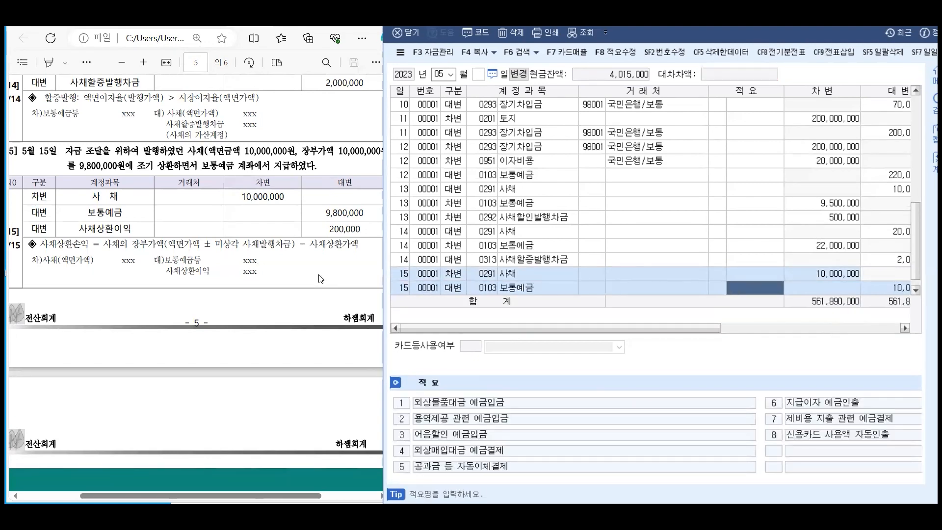
pyautogui.press('Return')
pyautogui.write('9,800,0')
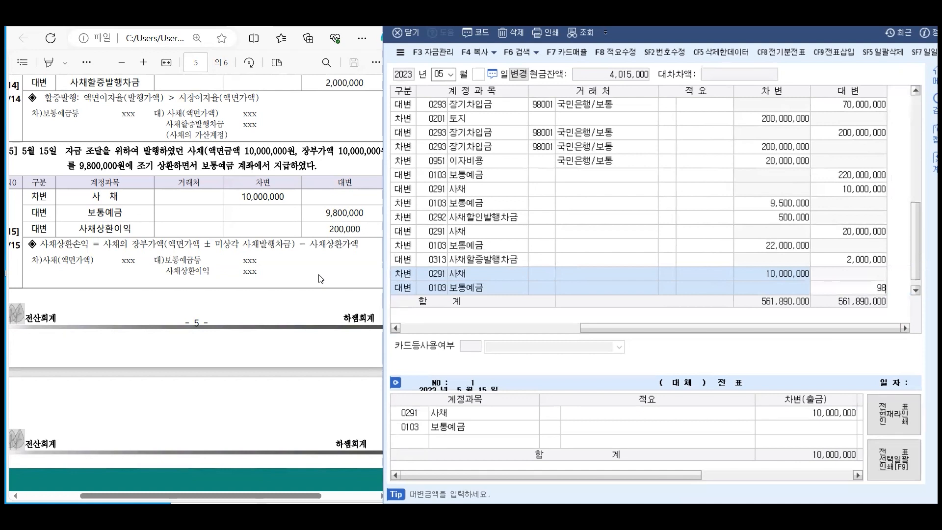
pyautogui.write('00')
pyautogui.press('Return')
# - Add a day 15 credit (대변) line with account 0911 사채상환이익 for 200,000, leaving the partner and description blank
pyautogui.write('15')
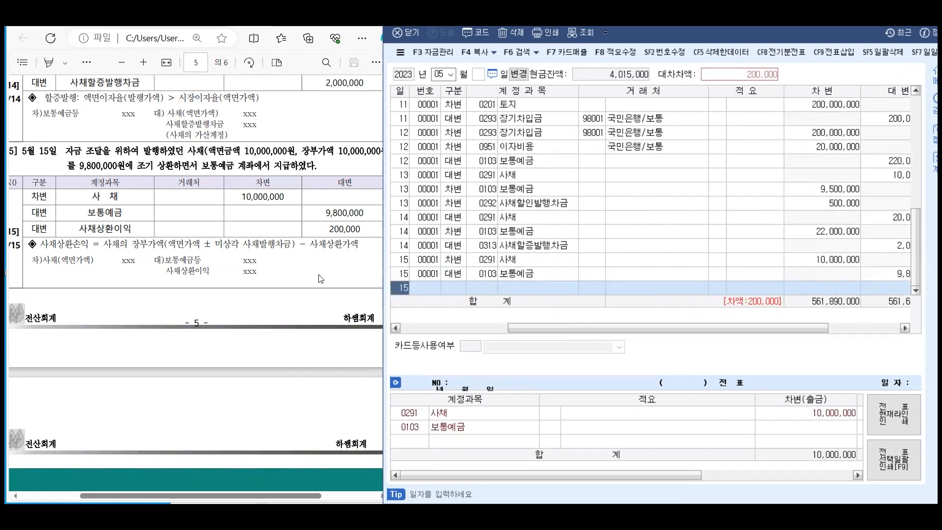
pyautogui.press('Return')
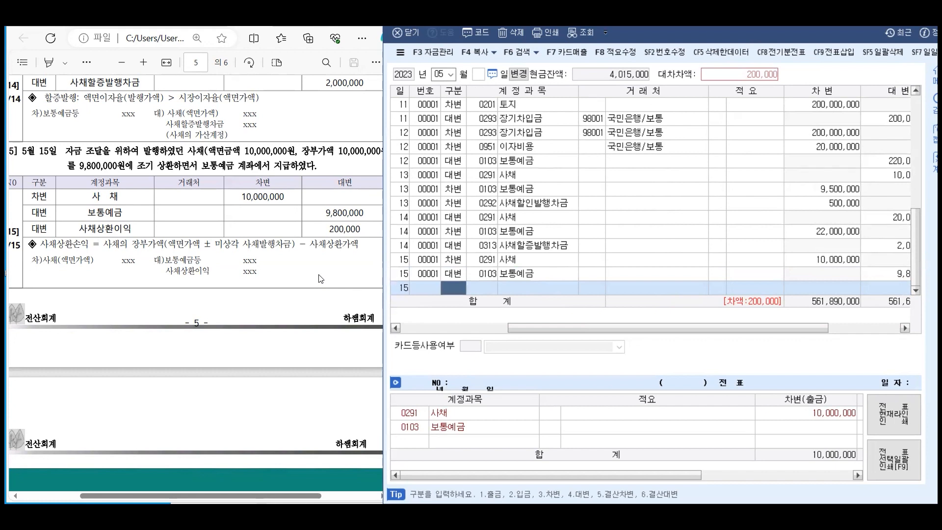
pyautogui.write('4')
pyautogui.press('Return')
pyautogui.write('상환')
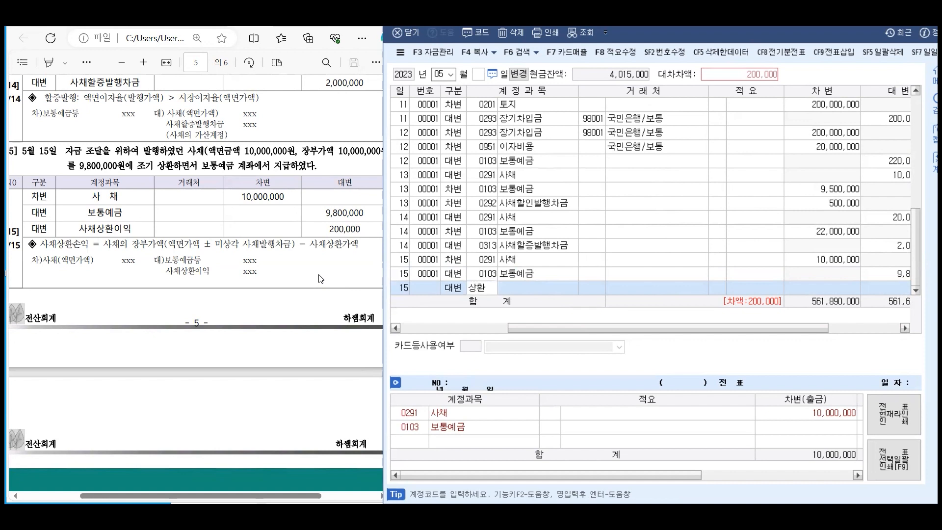
pyautogui.press('Return')
pyautogui.press('Down')
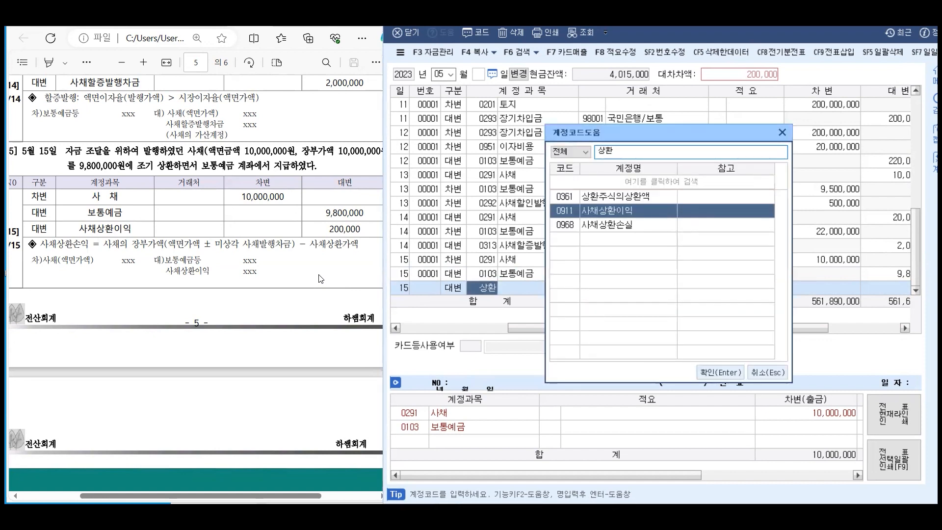
pyautogui.press('Return')
pyautogui.press('Return')
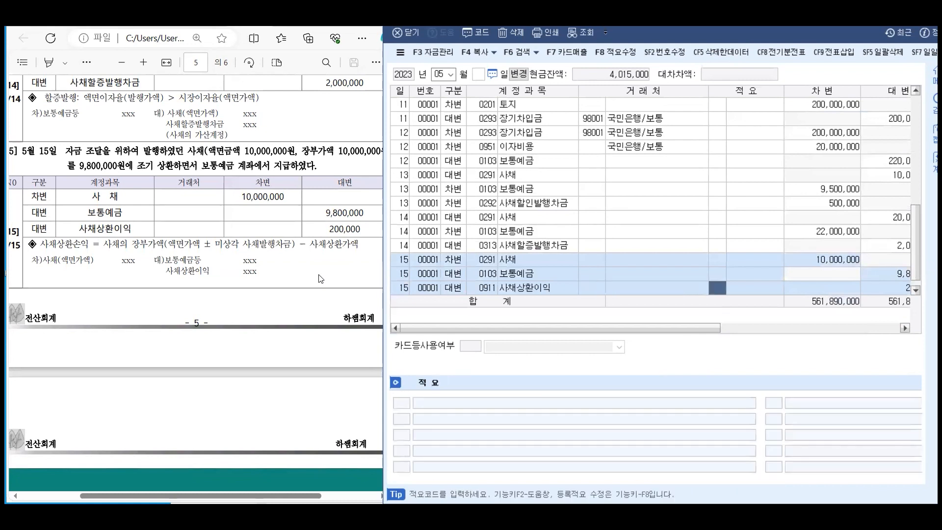
pyautogui.press('Return')
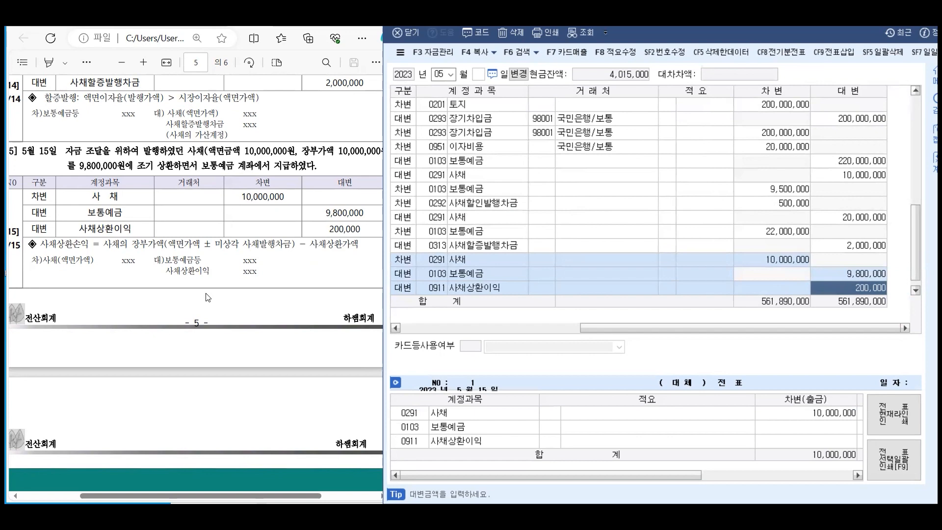
pyautogui.scroll(-1, 209, 305)
pyautogui.scroll(-3, 211, 307)
pyautogui.scroll(-2, 217, 320)
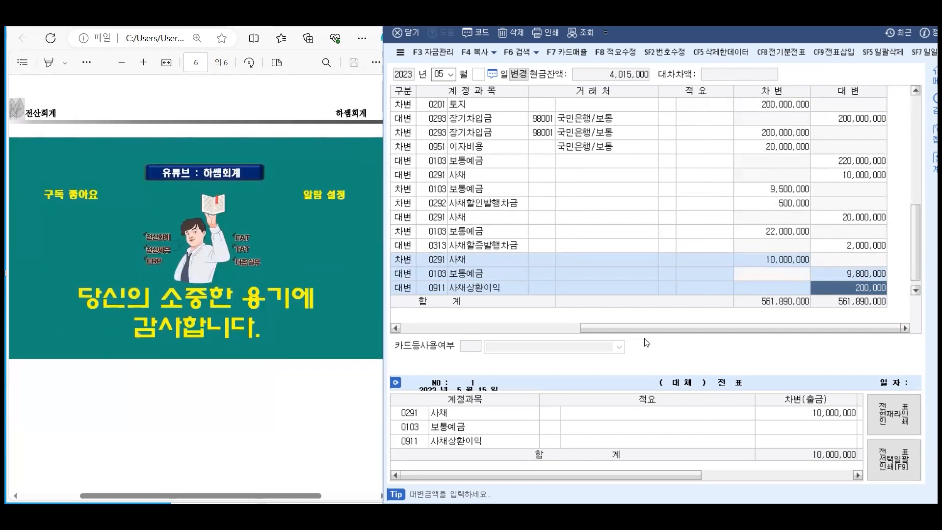